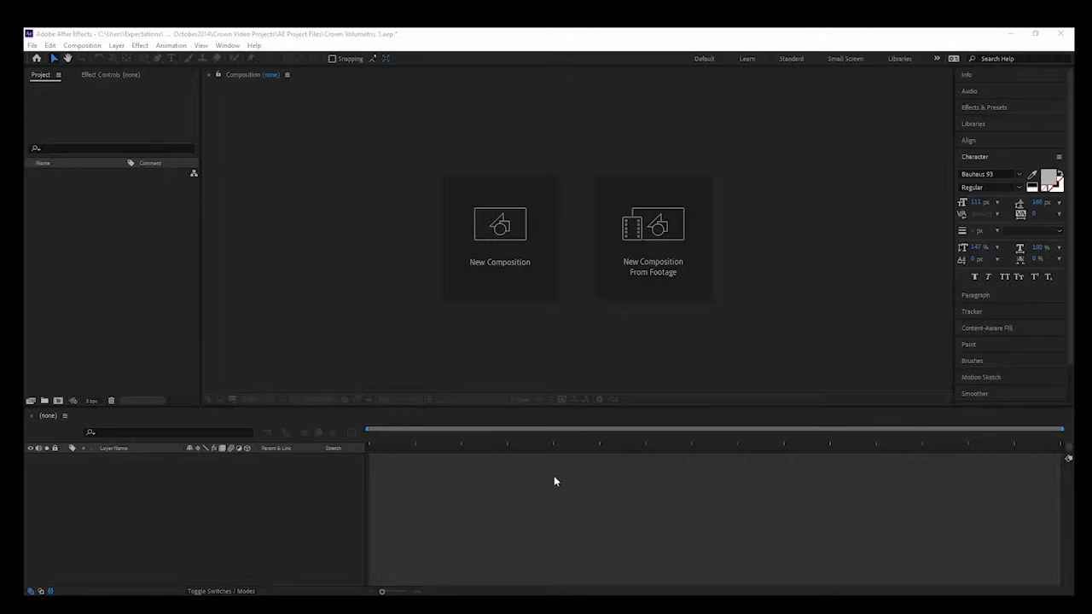
Create a 1280 x 720, 29.97 fps composition named VolumetriC Light and turn on its transparency grid.
{"action": "left_click", "coordinate": [471, 213]}
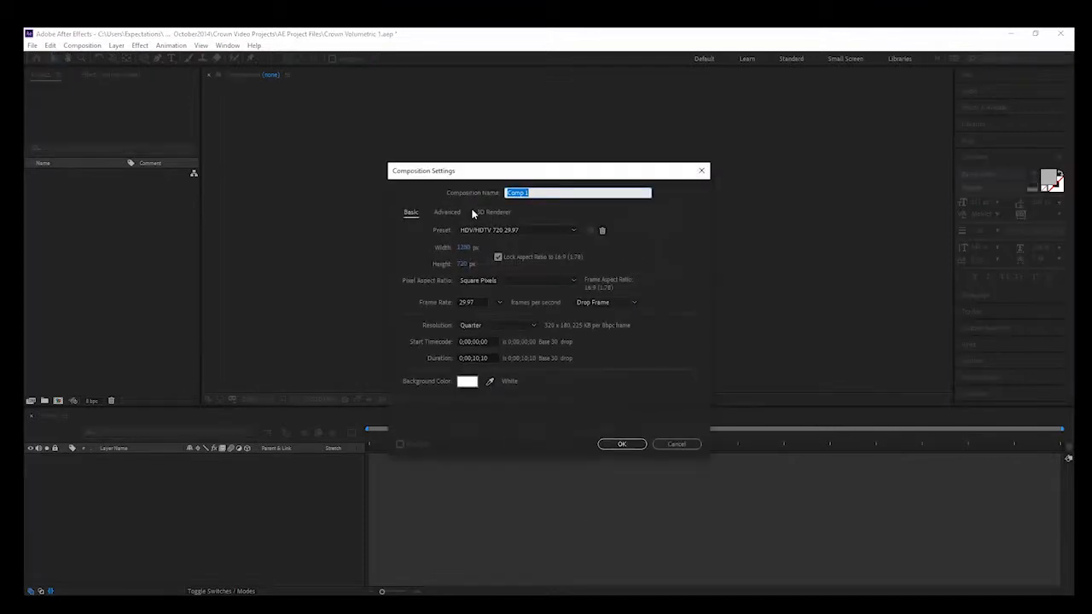
{"action": "type", "text": "V"}
{"action": "left_click", "coordinate": [613, 444]}
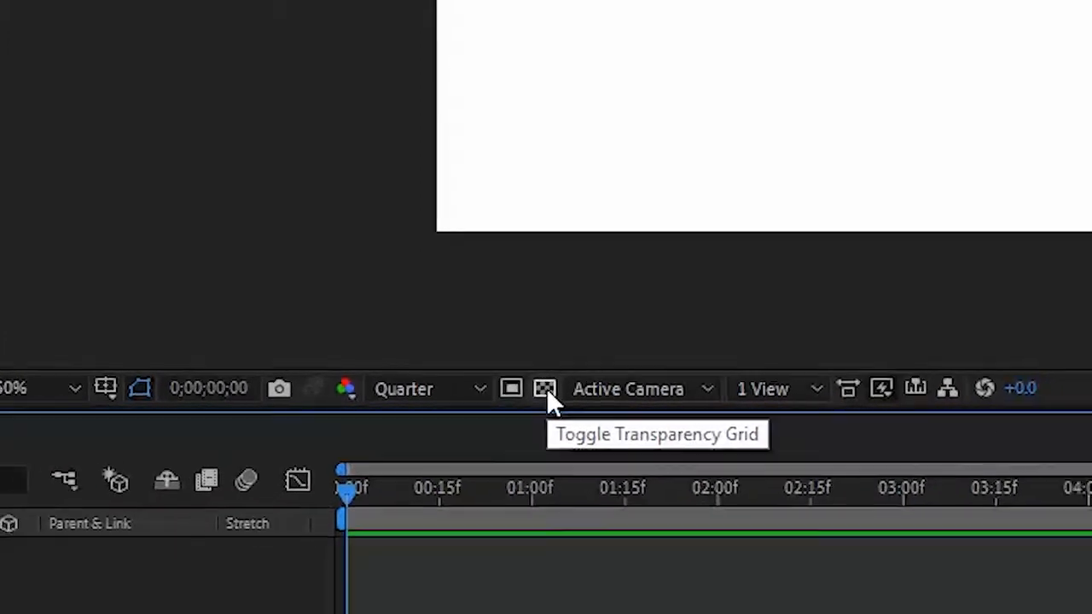
{"action": "left_click", "coordinate": [550, 388]}
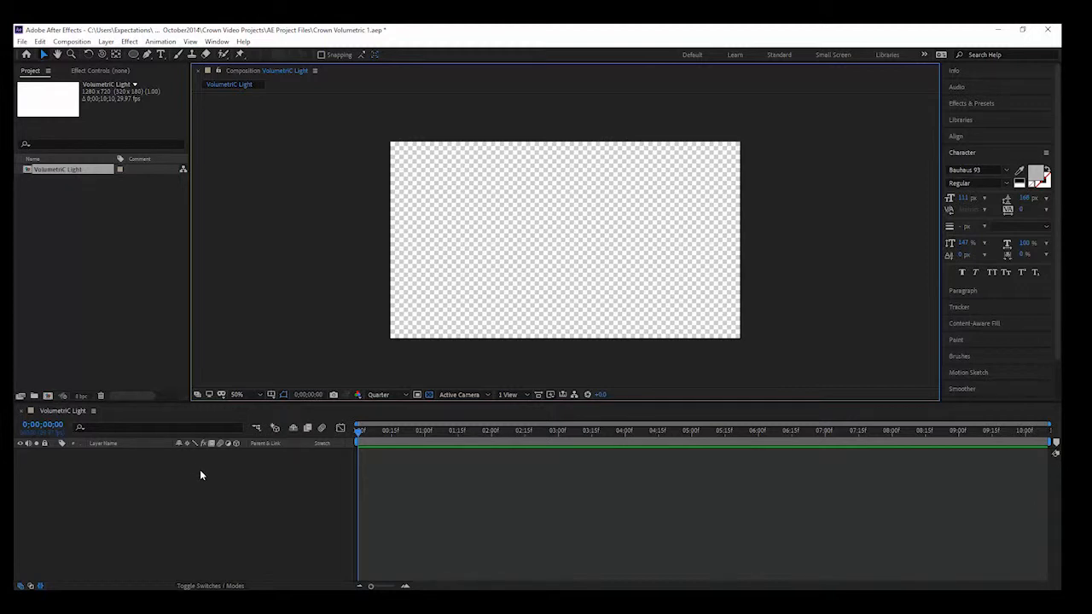
Add a paragraph text layer reading CROWN MEDIA STUDIO across most of the composition frame.
{"action": "left_click", "coordinate": [161, 56]}
{"action": "left_click_drag", "start_coordinate": [403, 166], "coordinate": [723, 313]}
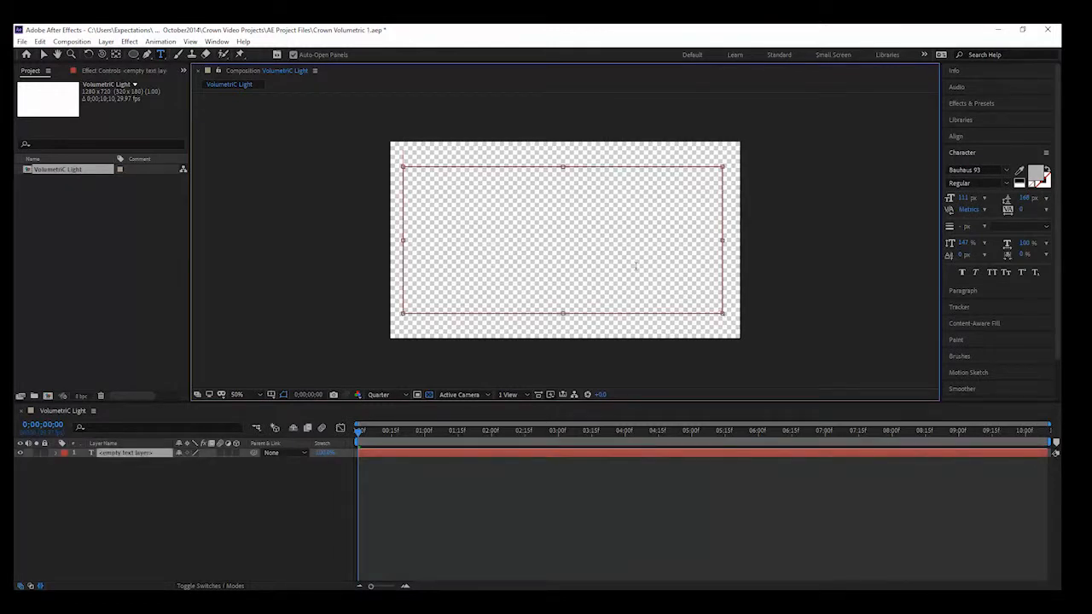
{"action": "type", "text": "CROWN ME"}
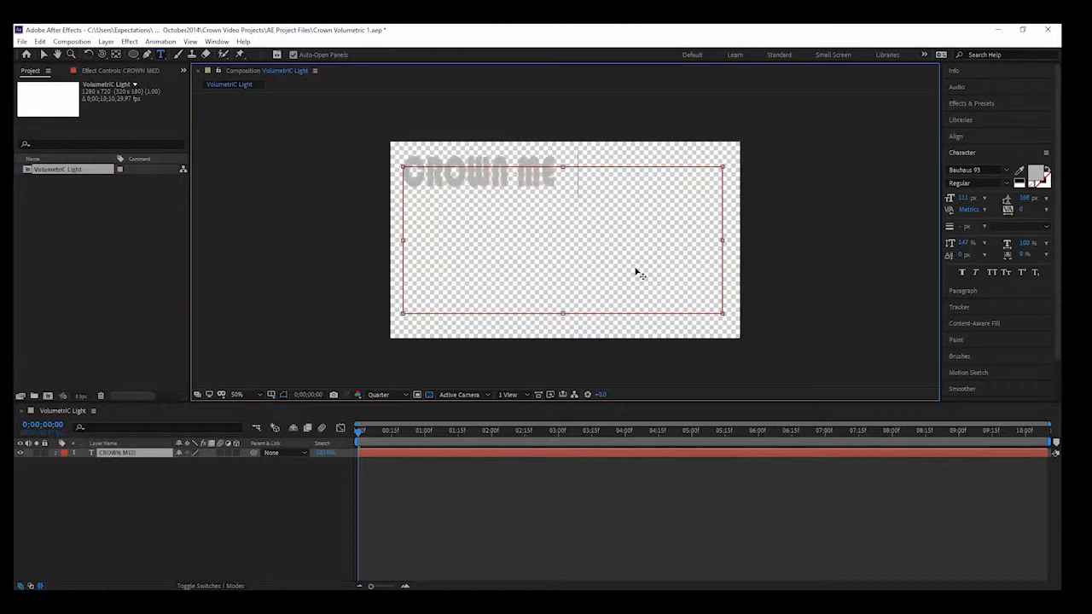
{"action": "type", "text": "DIA STUD"}
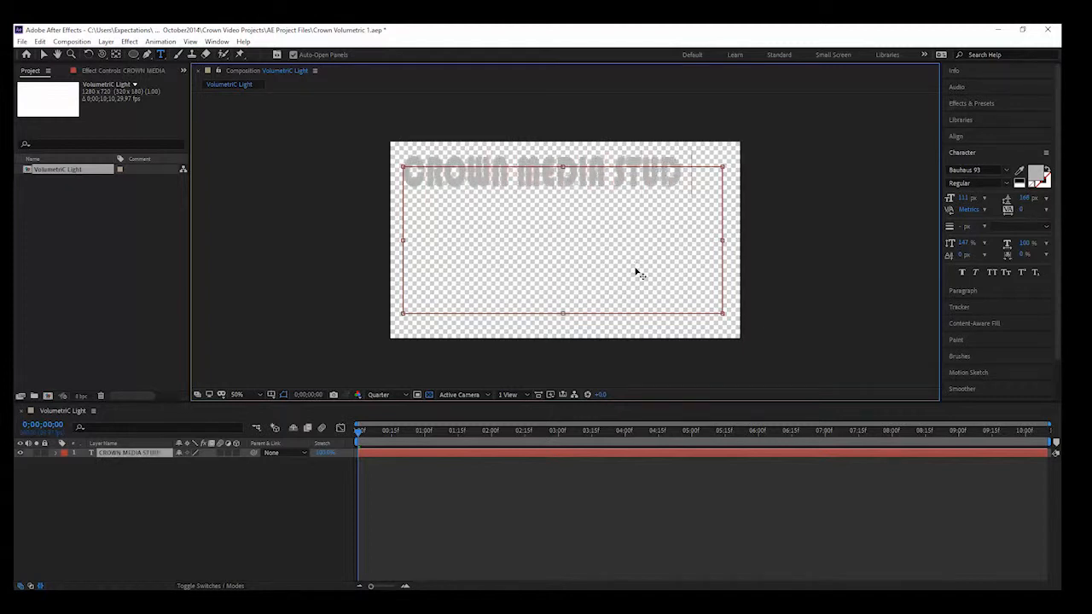
{"action": "type", "text": "IO"}
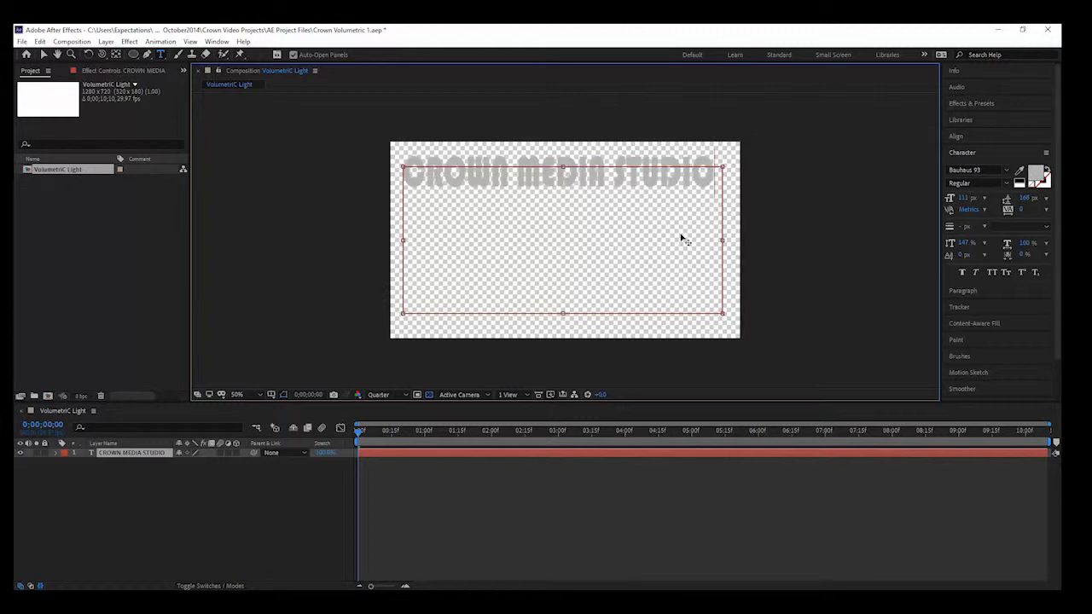
Shorten the text box to a single line's height and move the text to the middle of the frame.
{"action": "left_click_drag", "start_coordinate": [562, 313], "coordinate": [563, 189]}
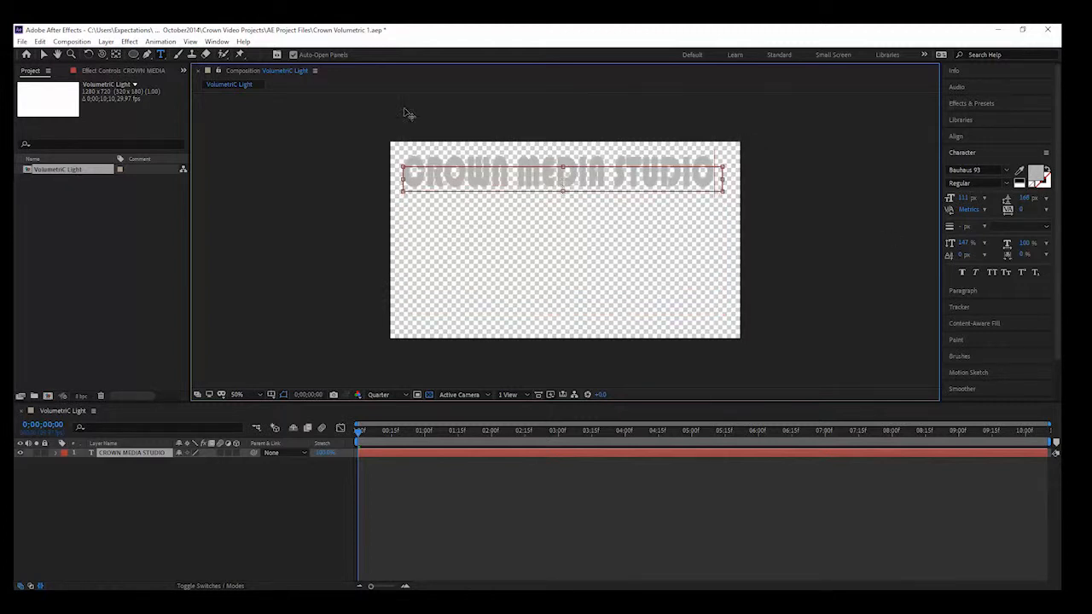
{"action": "left_click", "coordinate": [43, 54]}
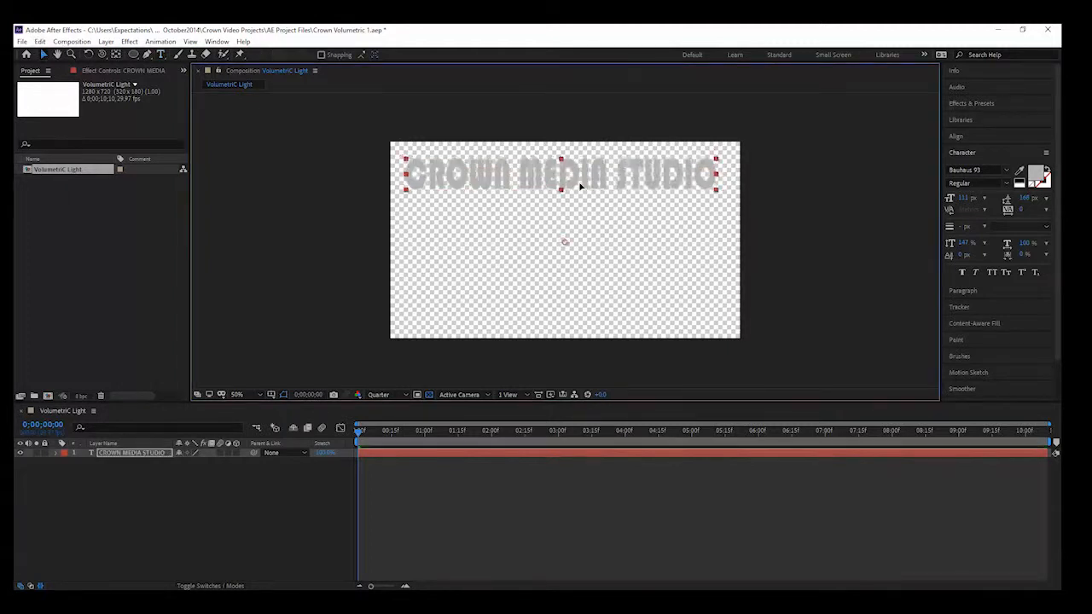
{"action": "left_click_drag", "start_coordinate": [576, 174], "coordinate": [584, 231]}
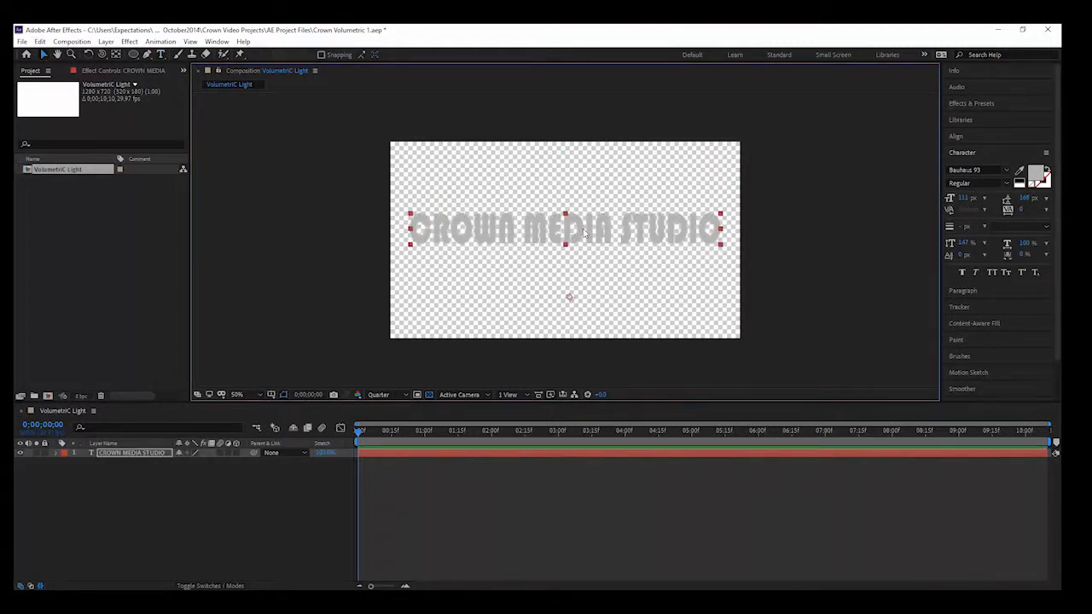
Pre-compose the CROWN MEDIA STUDIO text layer into a composition named TEXT, moving all attributes into it.
{"action": "right_click", "coordinate": [491, 452]}
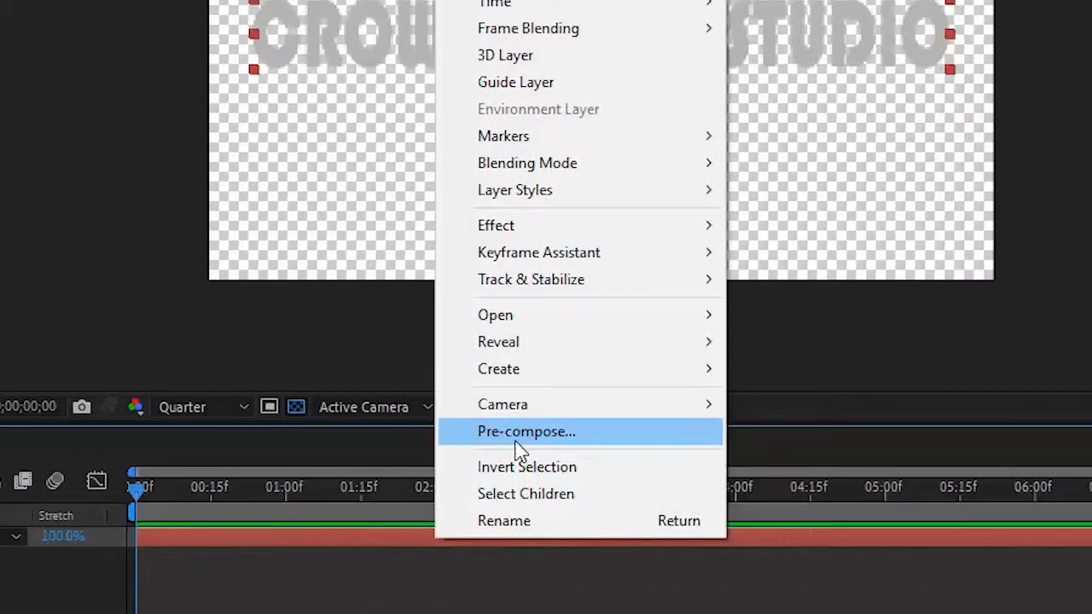
{"action": "left_click", "coordinate": [527, 408]}
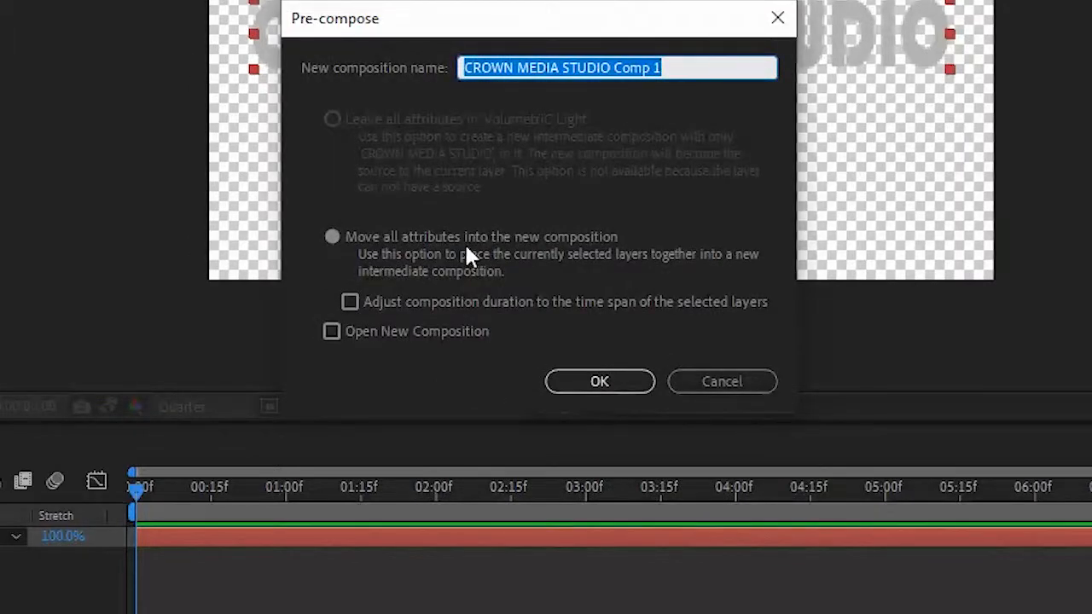
{"action": "type", "text": "TEXT"}
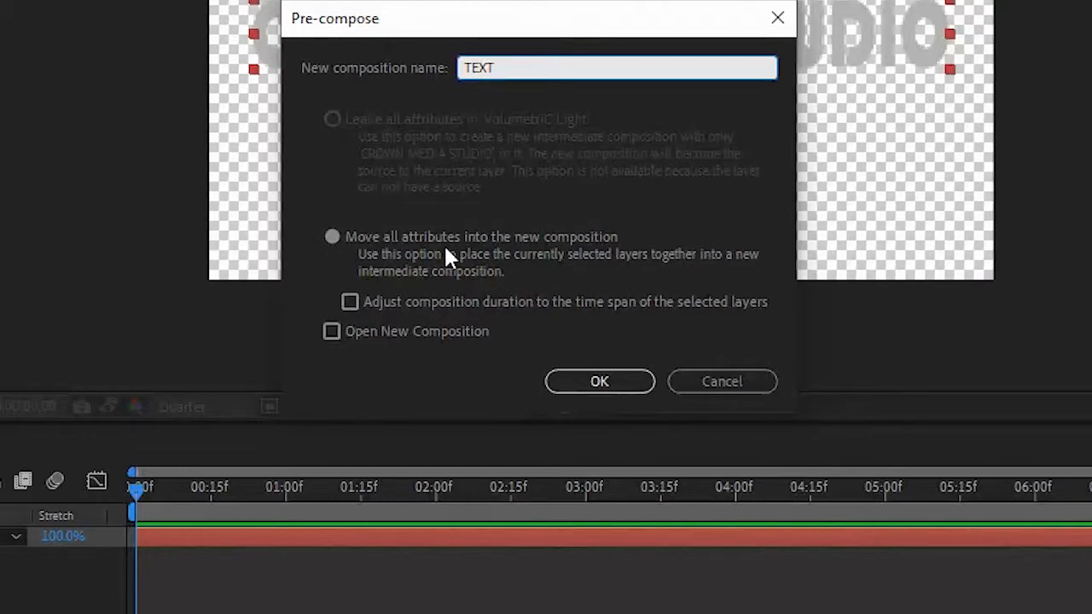
{"action": "left_click", "coordinate": [589, 384]}
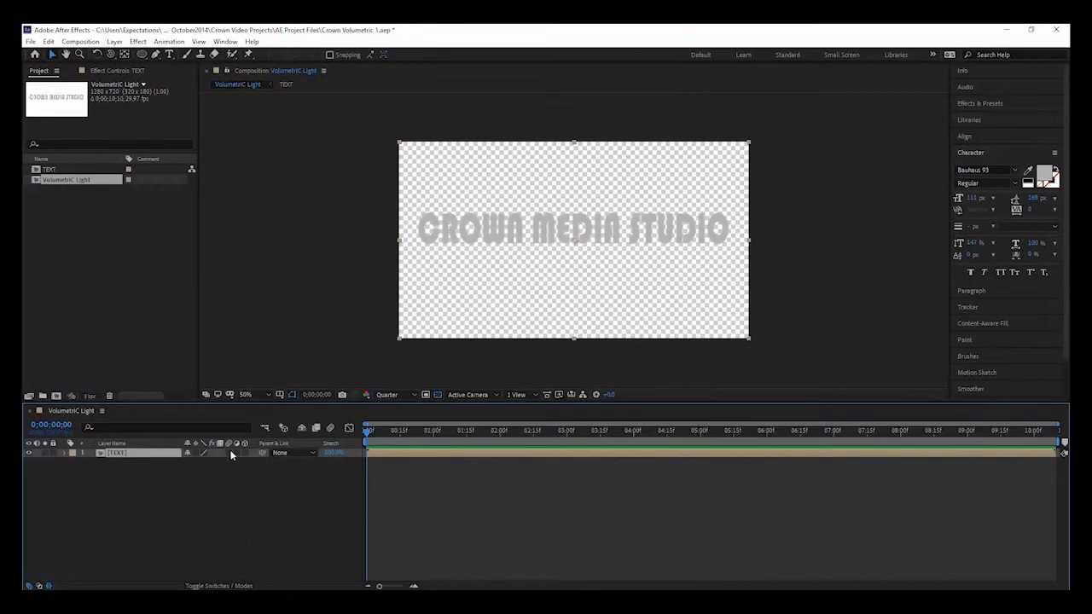
Look inside the TEXT pre-composition at its text layer and return to the VolumetriC Light composition.
{"action": "double_click", "coordinate": [383, 454]}
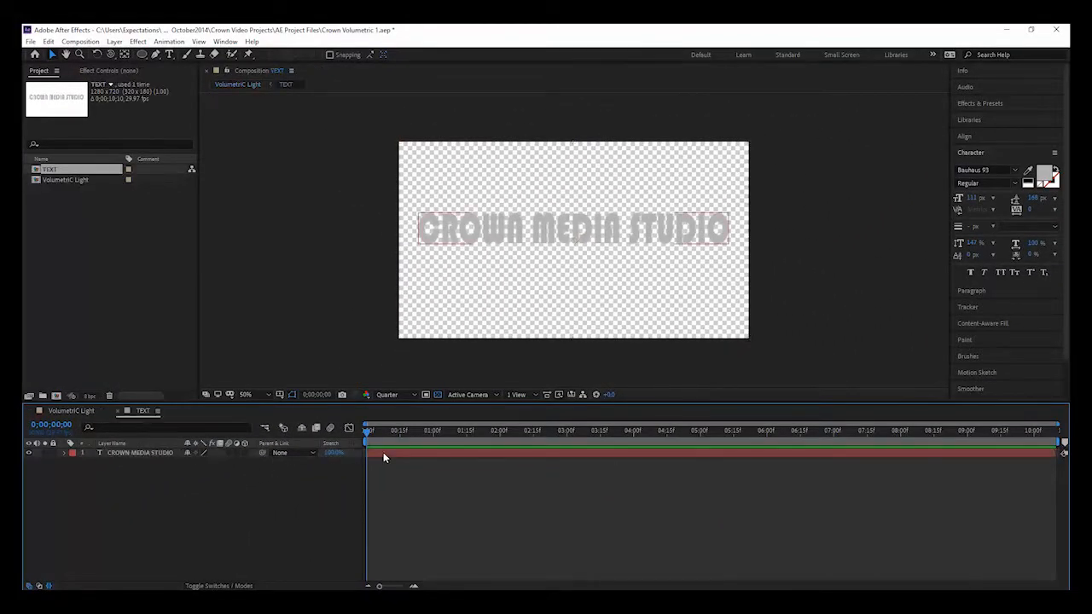
{"action": "left_click", "coordinate": [383, 455]}
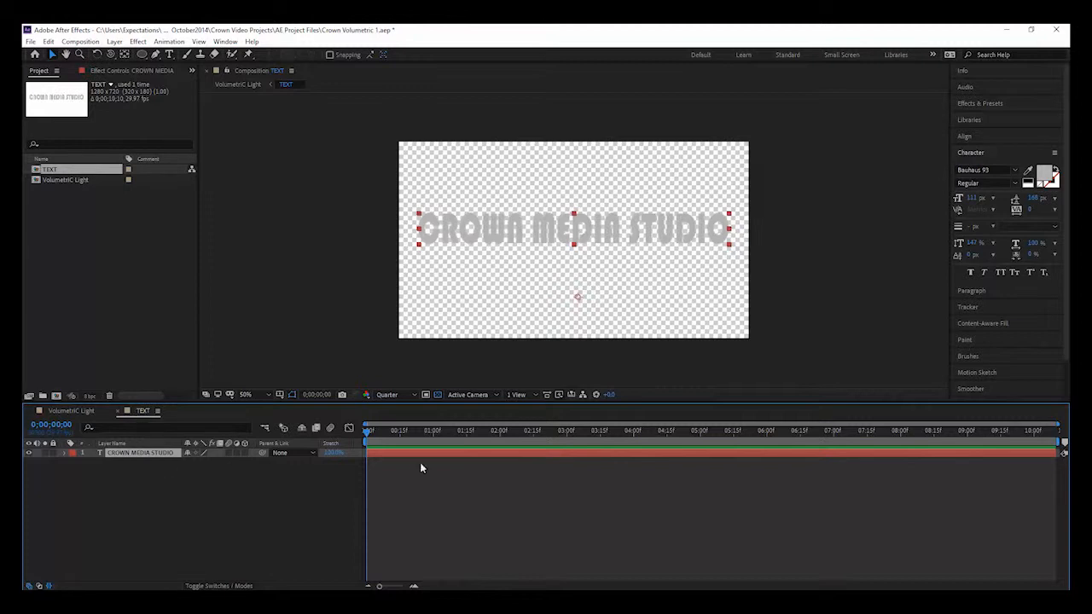
{"action": "left_click", "coordinate": [59, 412]}
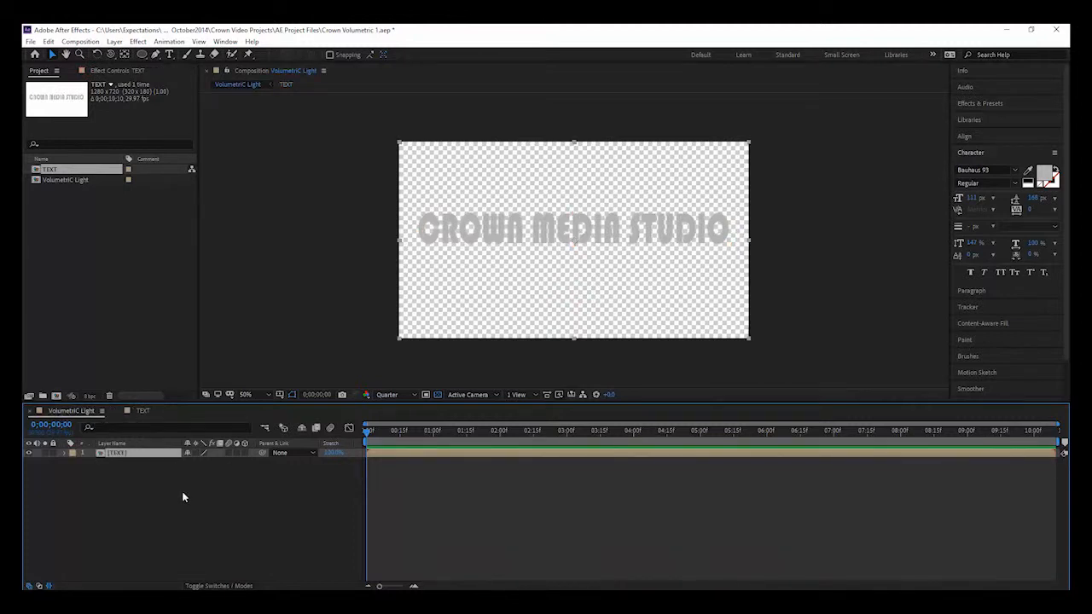
Create a 1280 x 720 solid named FLOOR with the dark gray colour 524F4F.
{"action": "right_click", "coordinate": [215, 501]}
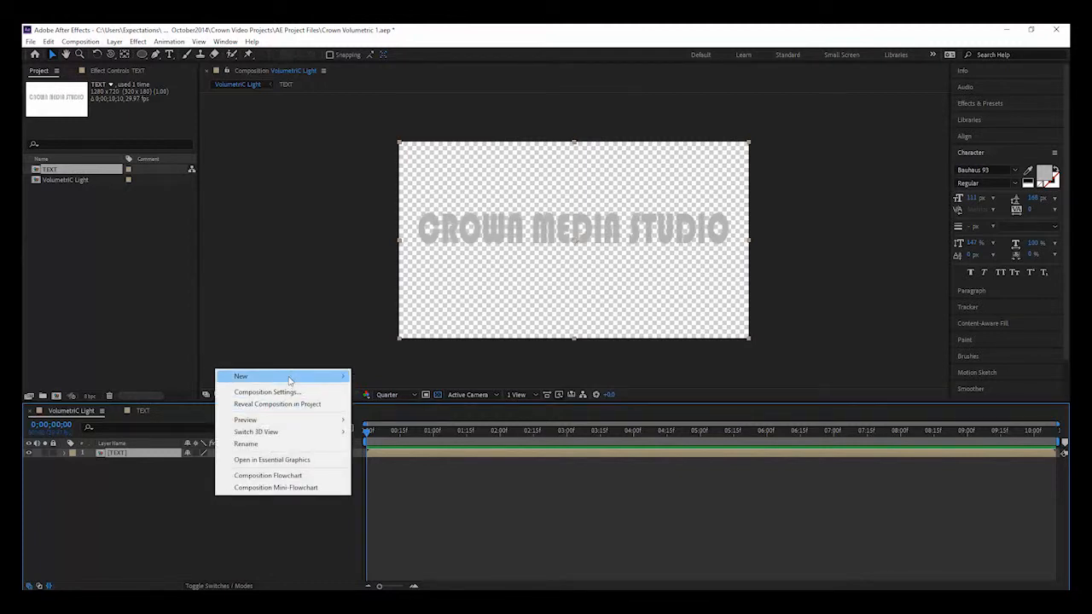
{"action": "mouse_move", "coordinate": [281, 376]}
{"action": "left_click", "coordinate": [393, 404]}
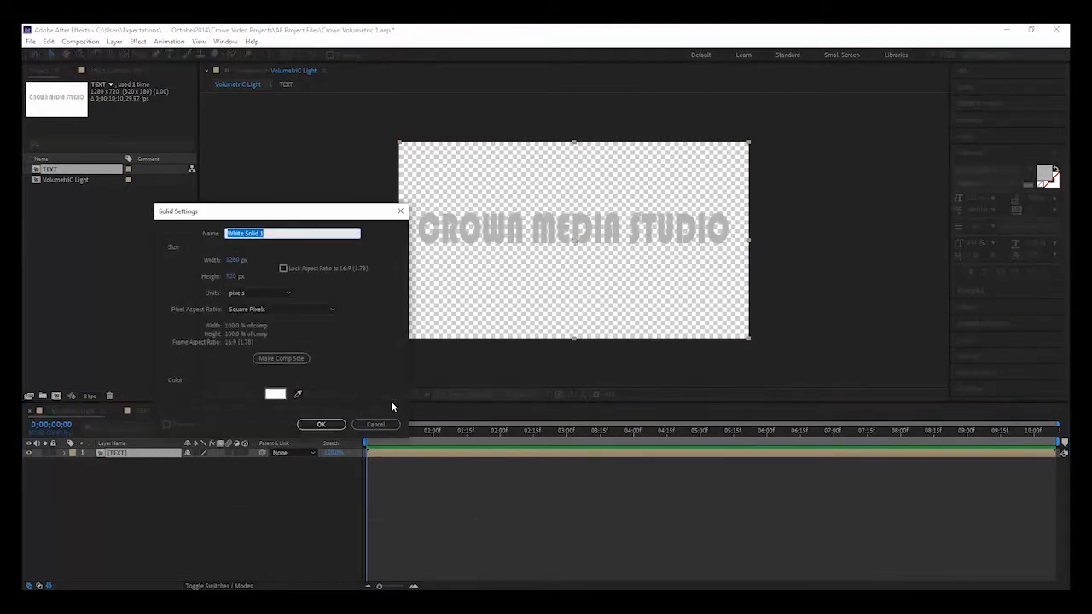
{"action": "type", "text": "FLOOR"}
{"action": "left_click", "coordinate": [273, 393]}
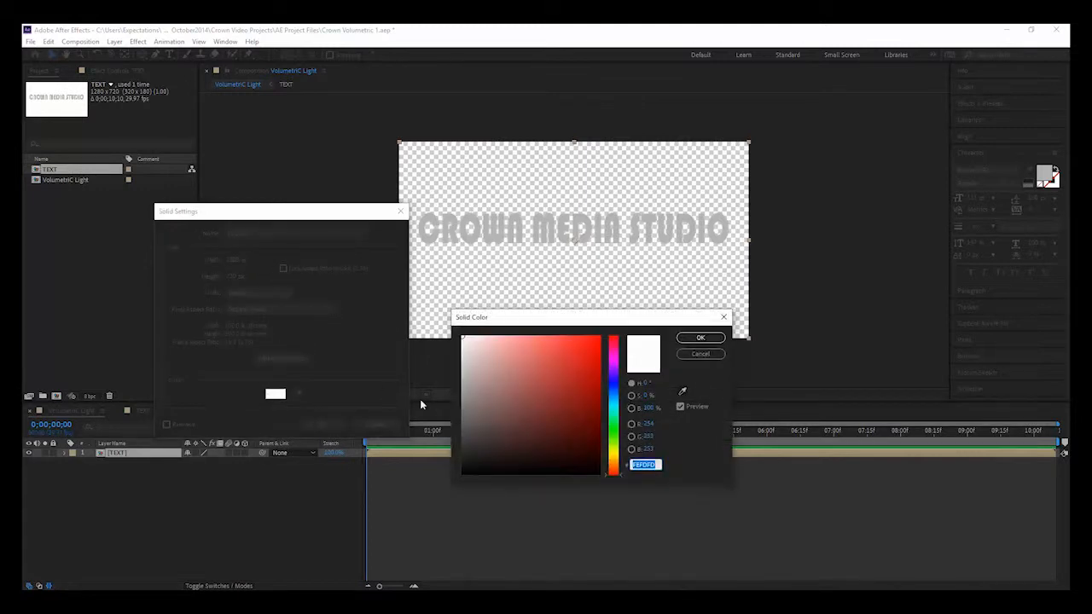
{"action": "left_click", "coordinate": [465, 420]}
{"action": "left_click_drag", "start_coordinate": [466, 420], "coordinate": [466, 429]}
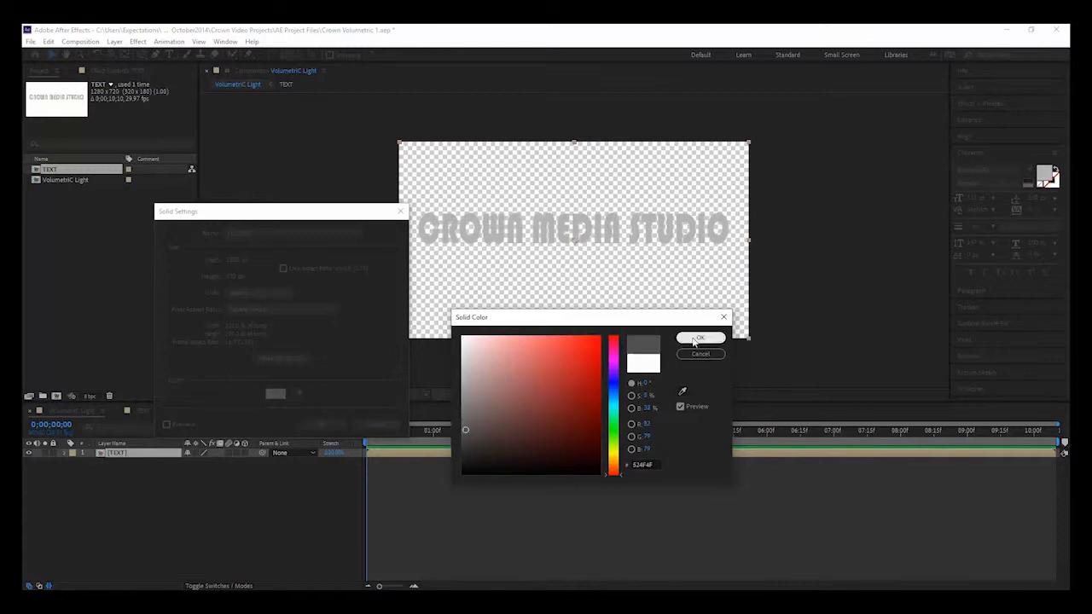
{"action": "left_click", "coordinate": [694, 339]}
{"action": "left_click", "coordinate": [320, 423]}
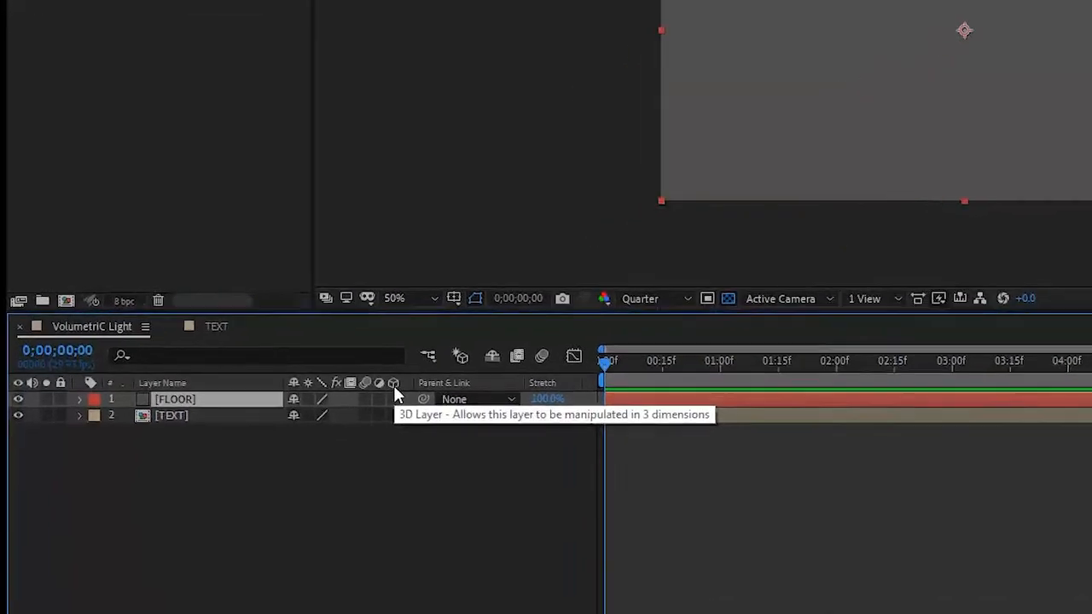
Make the FLOOR and TEXT layers 3D and rotate the floor nearly flat, to an X orientation of about 274°.
{"action": "left_click", "coordinate": [394, 399]}
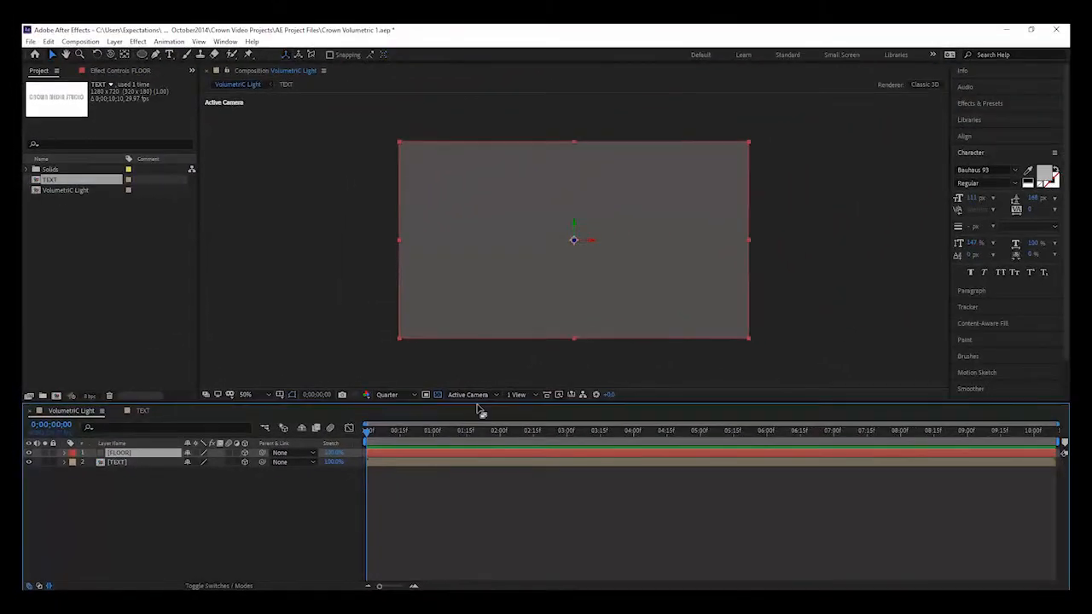
{"action": "key", "text": "w"}
{"action": "left_click_drag", "start_coordinate": [578, 293], "coordinate": [578, 271]}
{"action": "key", "text": "v"}
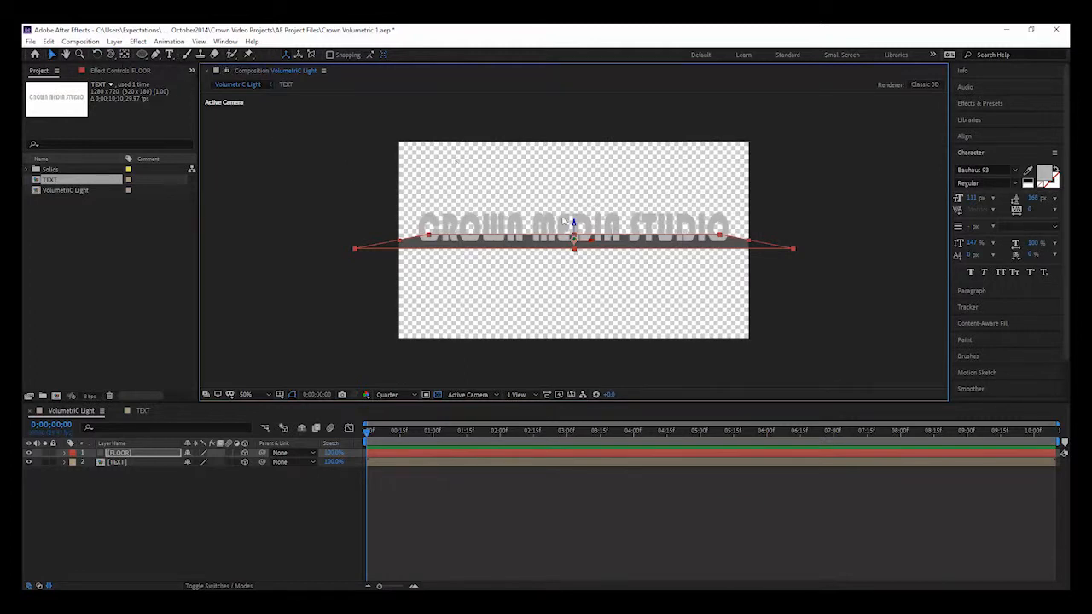
Lower the FLOOR layer to a Y position of about 384 and scale it uniformly to about 355%.
{"action": "left_click_drag", "start_coordinate": [574, 223], "coordinate": [574, 230]}
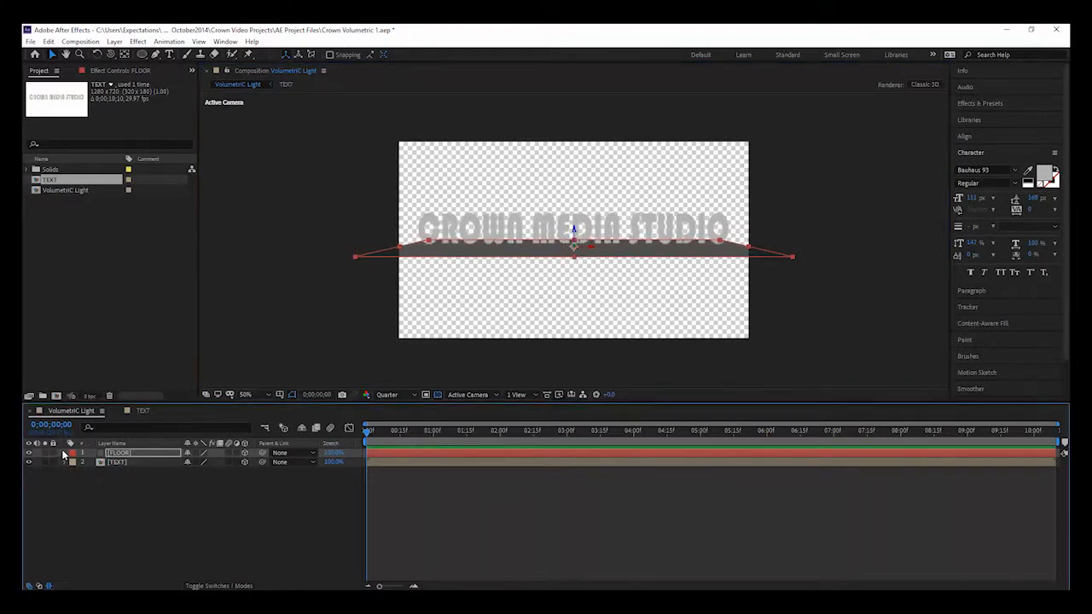
{"action": "left_click", "coordinate": [64, 453]}
{"action": "left_click", "coordinate": [71, 463]}
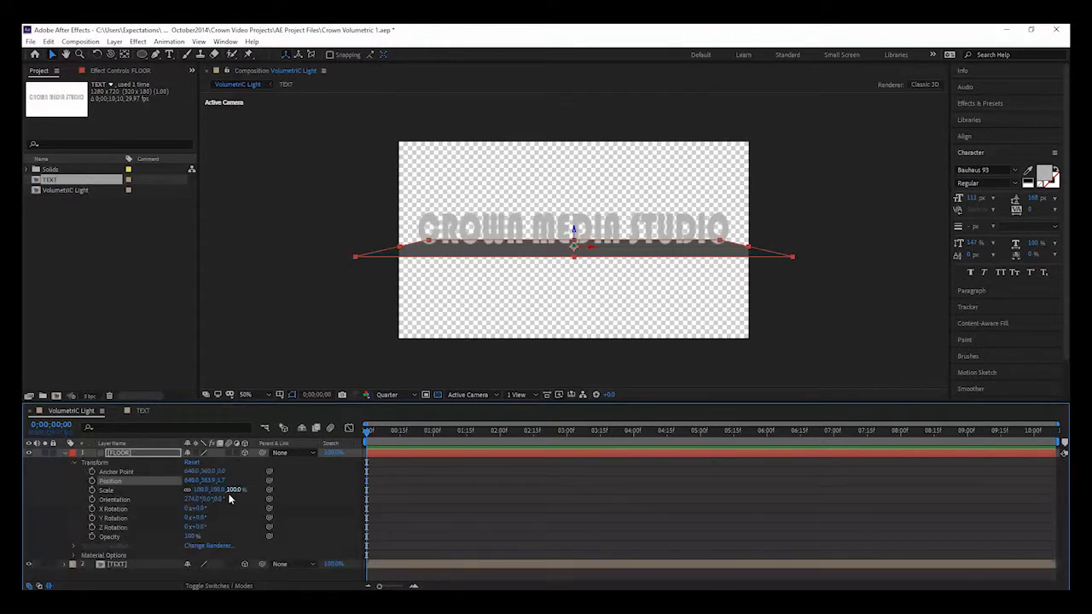
{"action": "left_click_drag", "start_coordinate": [232, 493], "coordinate": [365, 482]}
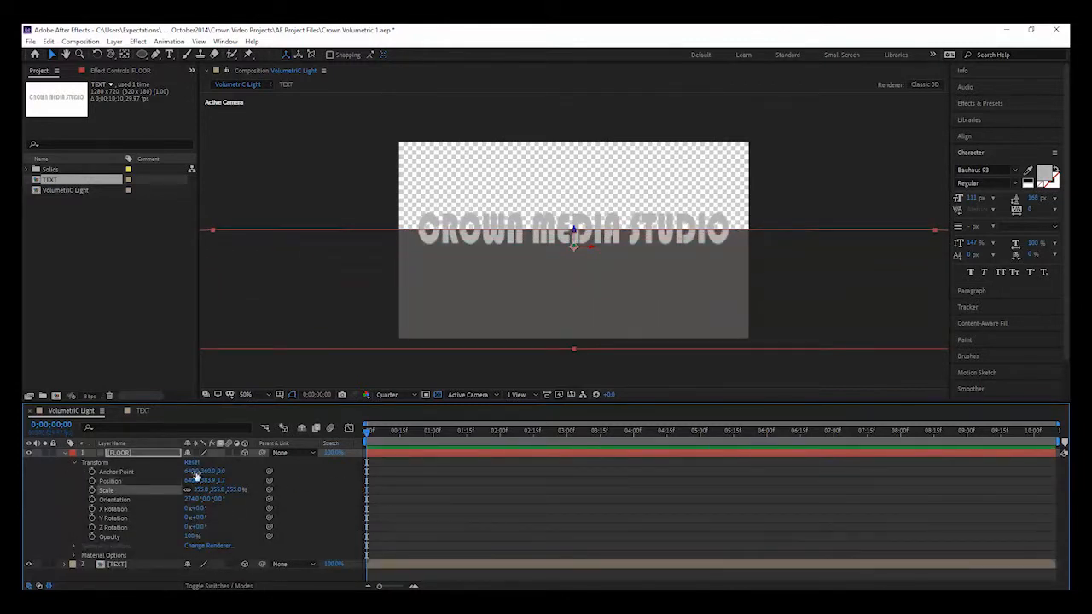
{"action": "left_click", "coordinate": [67, 453]}
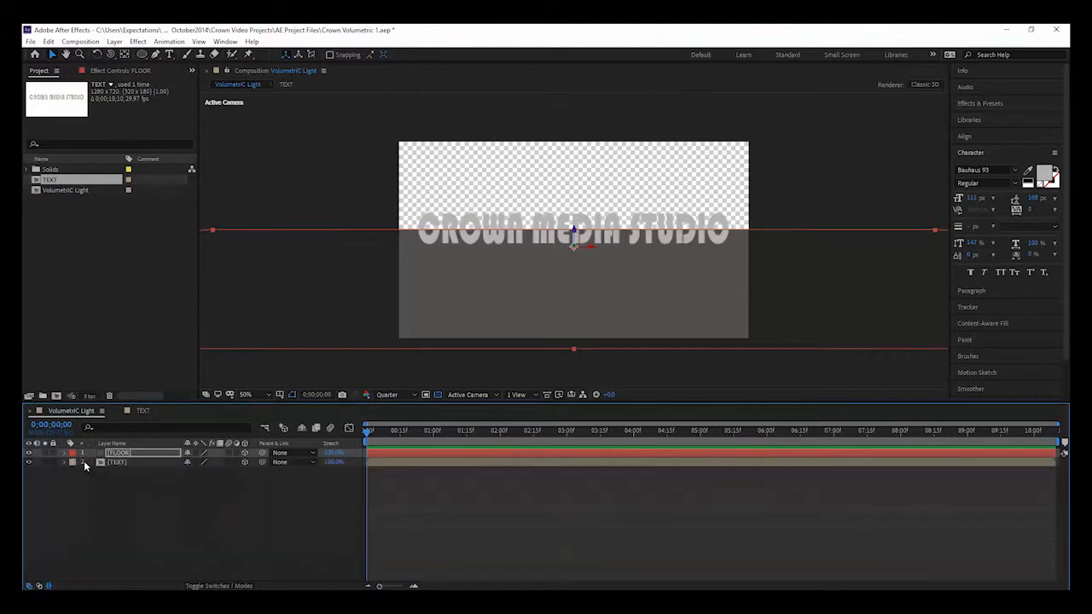
Add a two-node camera with the 35mm preset to the VolumetriC Light composition.
{"action": "right_click", "coordinate": [188, 502]}
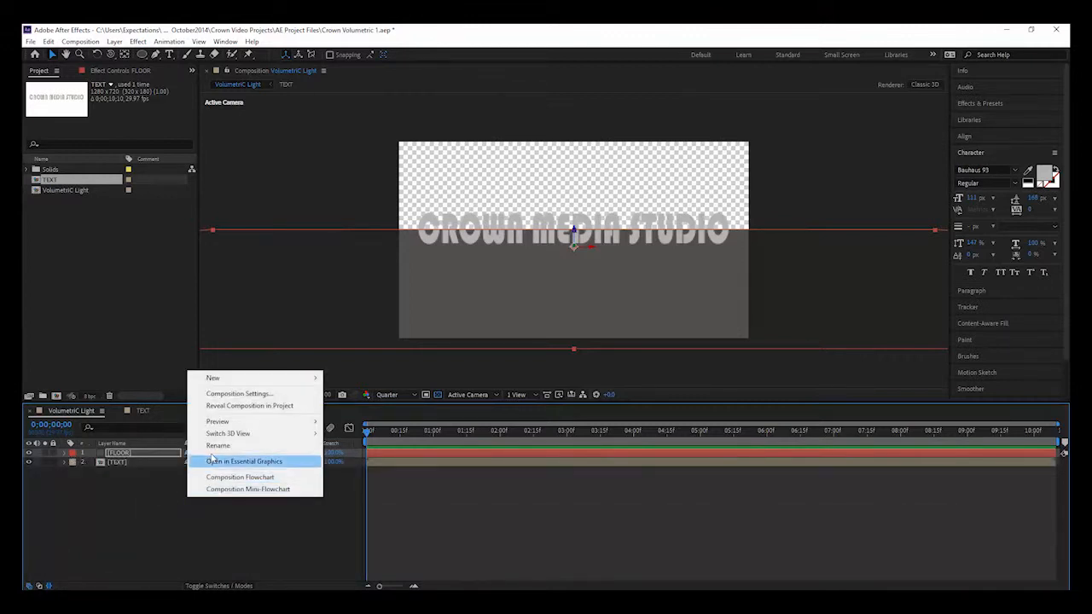
{"action": "mouse_move", "coordinate": [228, 377]}
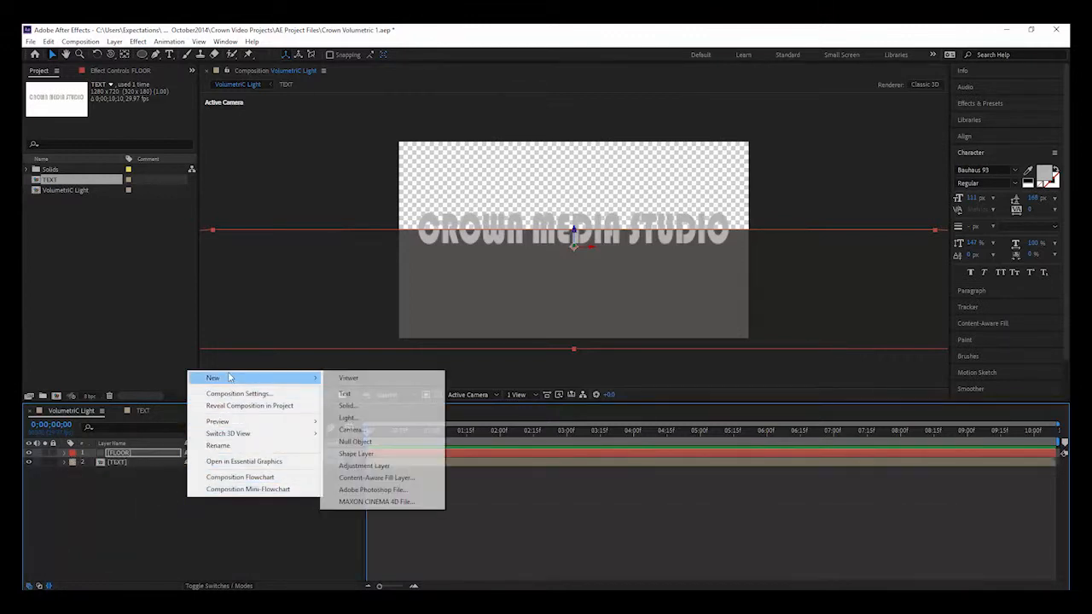
{"action": "left_click", "coordinate": [371, 432]}
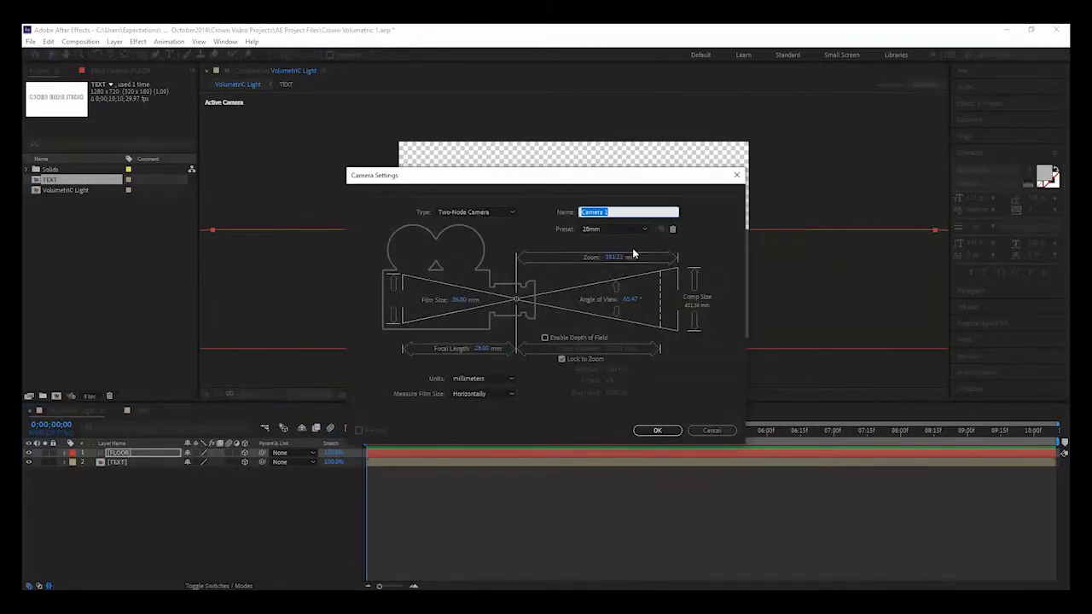
{"action": "left_click", "coordinate": [641, 227]}
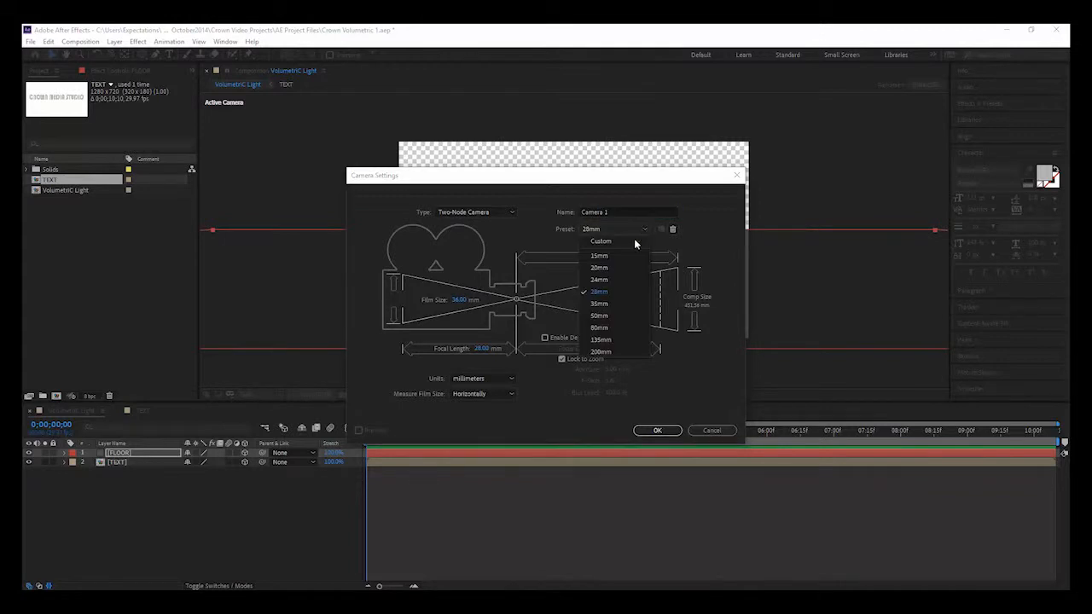
{"action": "left_click", "coordinate": [612, 303]}
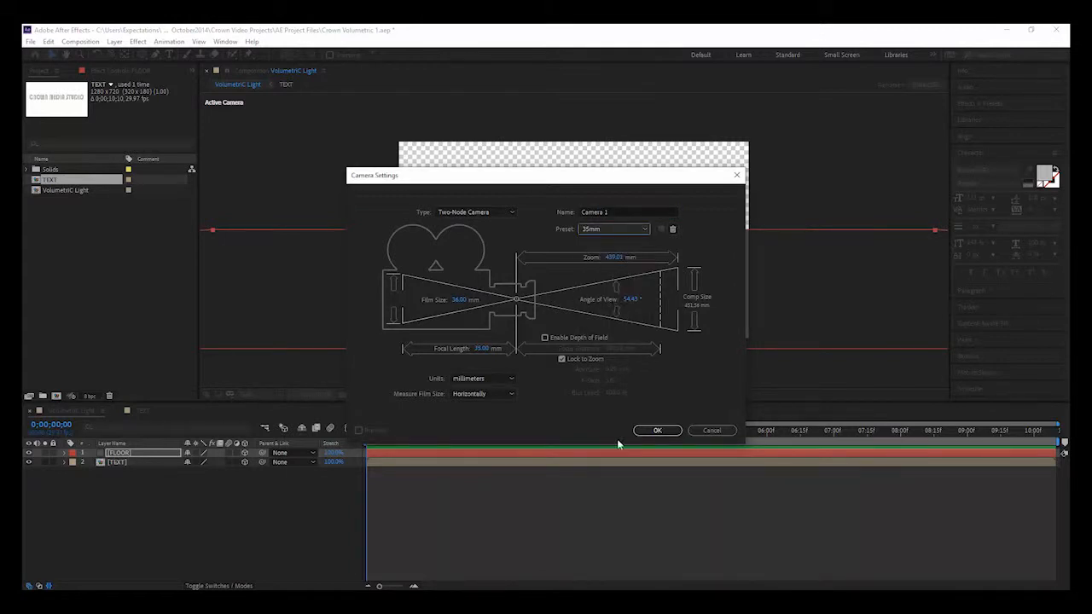
{"action": "left_click", "coordinate": [646, 430]}
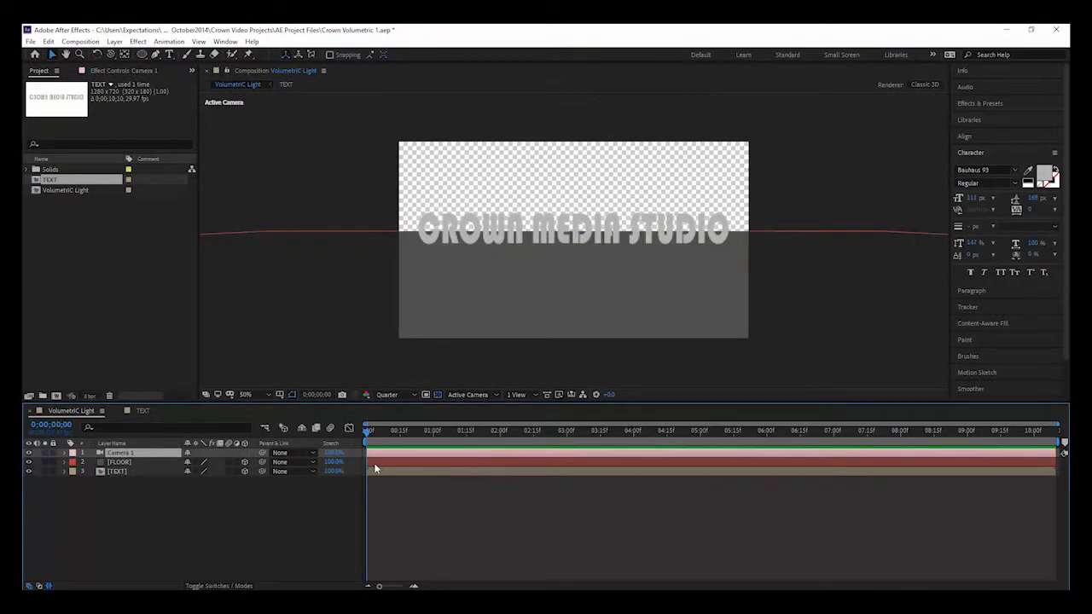
Create a black 1280 x 720 solid named BAckground and place it beneath all other layers.
{"action": "right_click", "coordinate": [166, 504]}
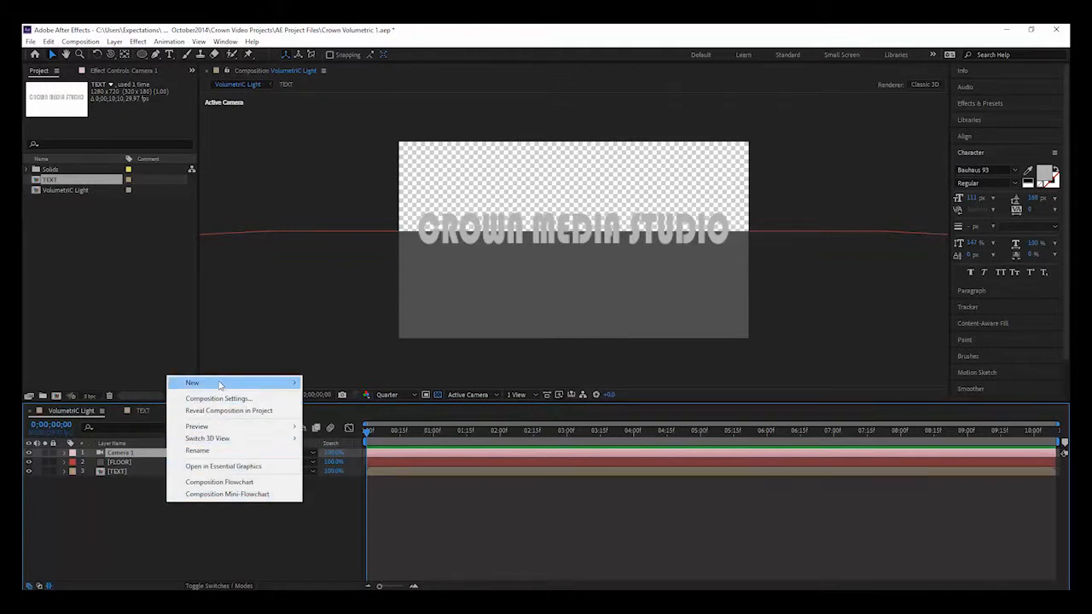
{"action": "mouse_move", "coordinate": [220, 383]}
{"action": "left_click", "coordinate": [332, 398]}
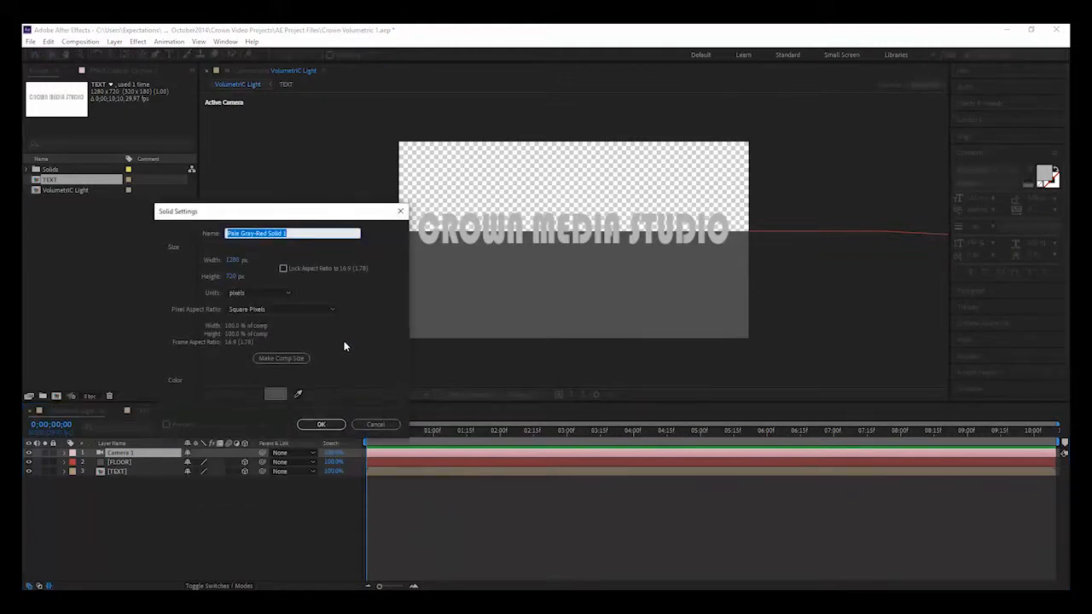
{"action": "type", "text": "BAckground"}
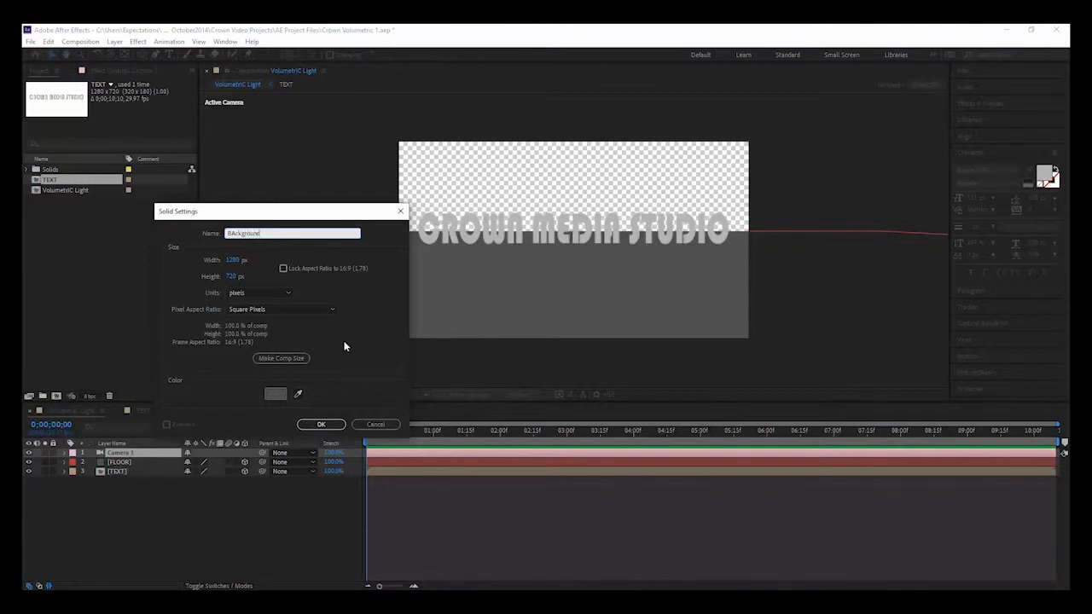
{"action": "left_click", "coordinate": [275, 393]}
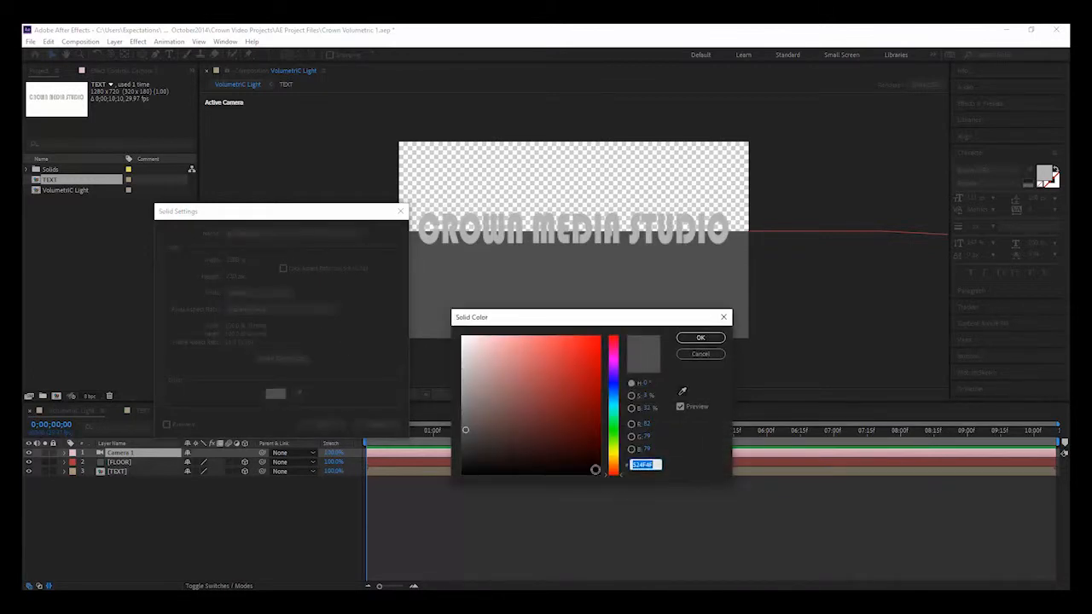
{"action": "left_click", "coordinate": [594, 469]}
{"action": "left_click", "coordinate": [700, 338]}
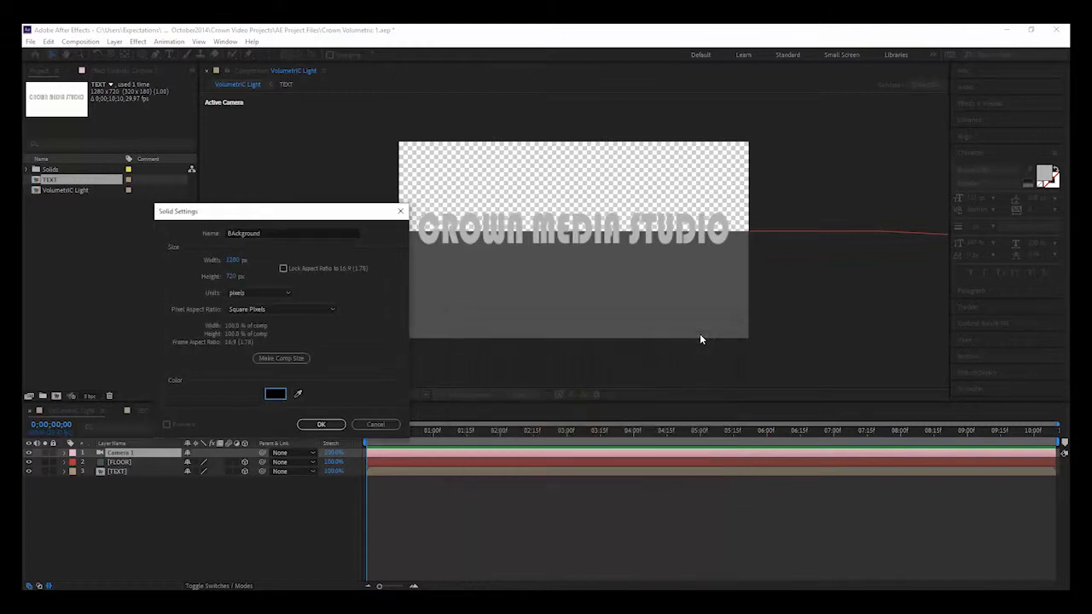
{"action": "left_click", "coordinate": [321, 424]}
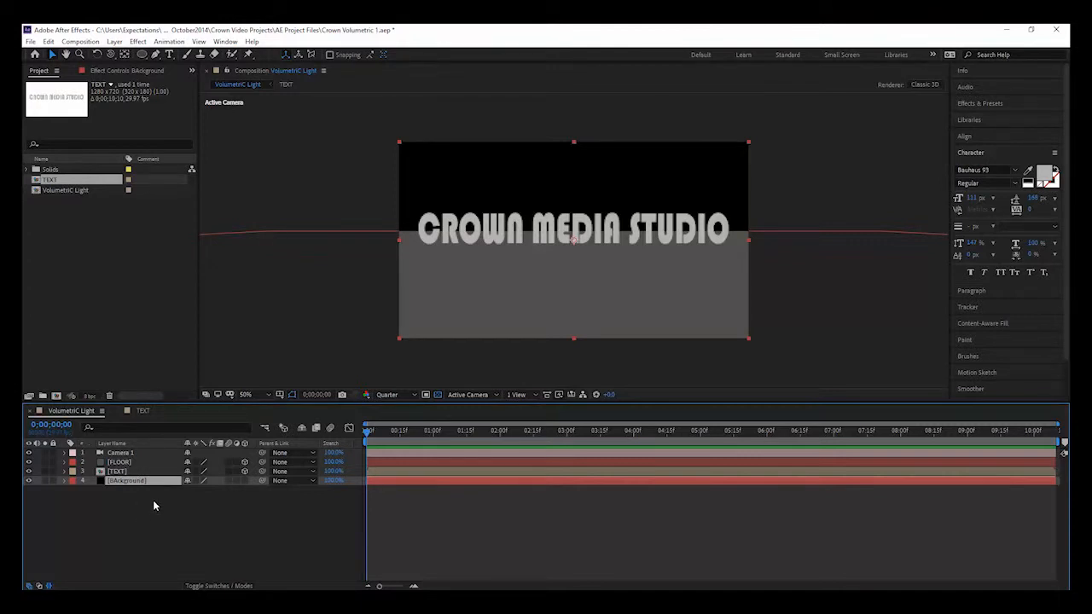
{"action": "left_click", "coordinate": [153, 511]}
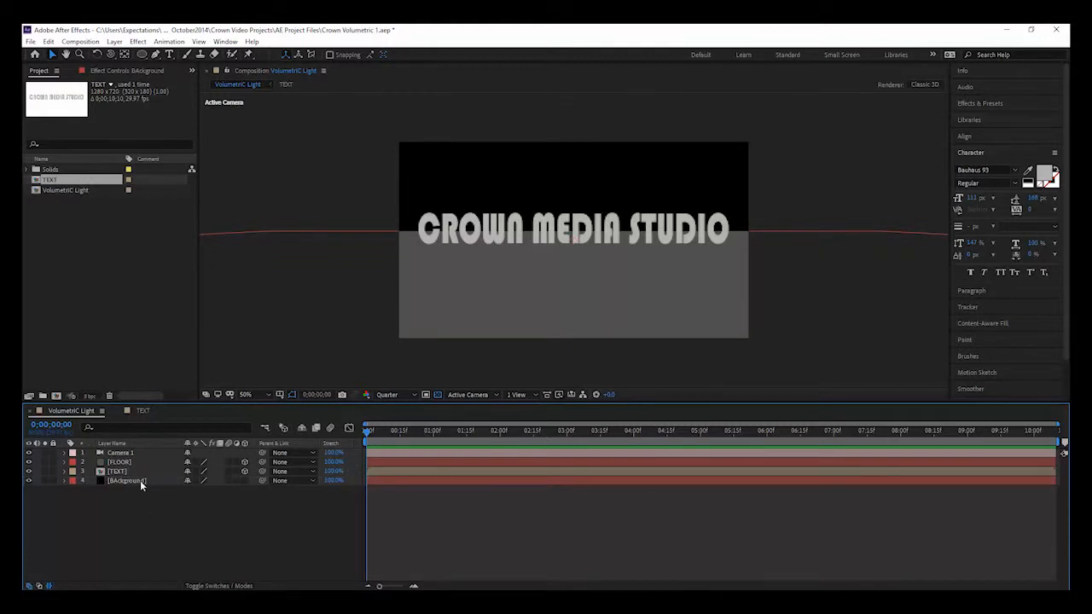
Orbit the camera slightly upward so it looks down a little more on the text and floor.
{"action": "left_click", "coordinate": [111, 55]}
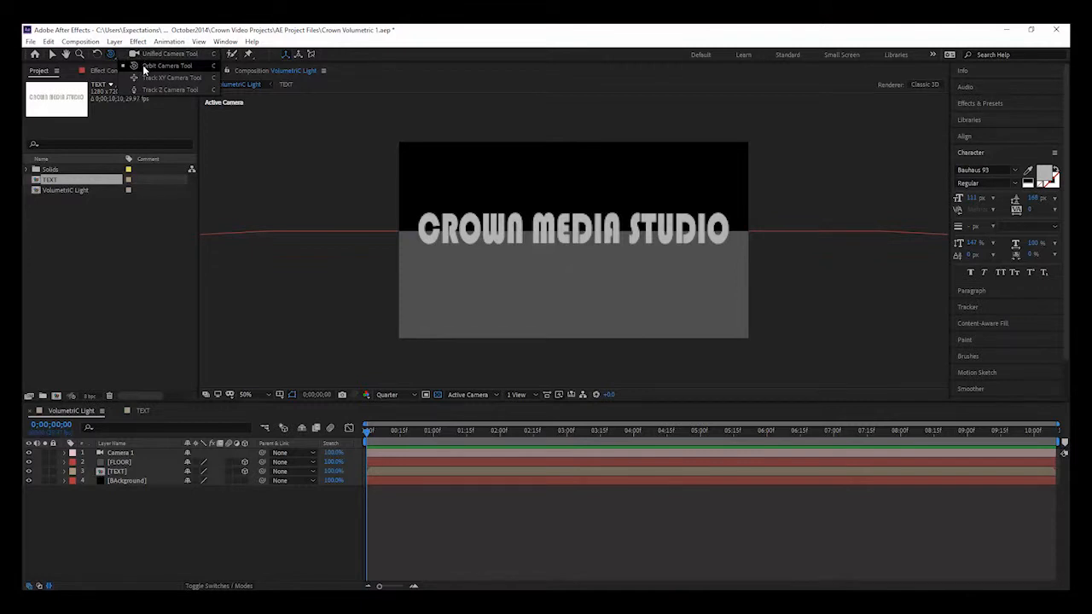
{"action": "left_click", "coordinate": [143, 69]}
{"action": "mouse_move", "coordinate": [497, 236]}
{"action": "left_mouse_down"}
{"action": "mouse_move", "coordinate": [524, 245]}
{"action": "mouse_move", "coordinate": [490, 241]}
{"action": "mouse_move", "coordinate": [502, 259]}
{"action": "mouse_move", "coordinate": [497, 238]}
{"action": "left_mouse_up"}
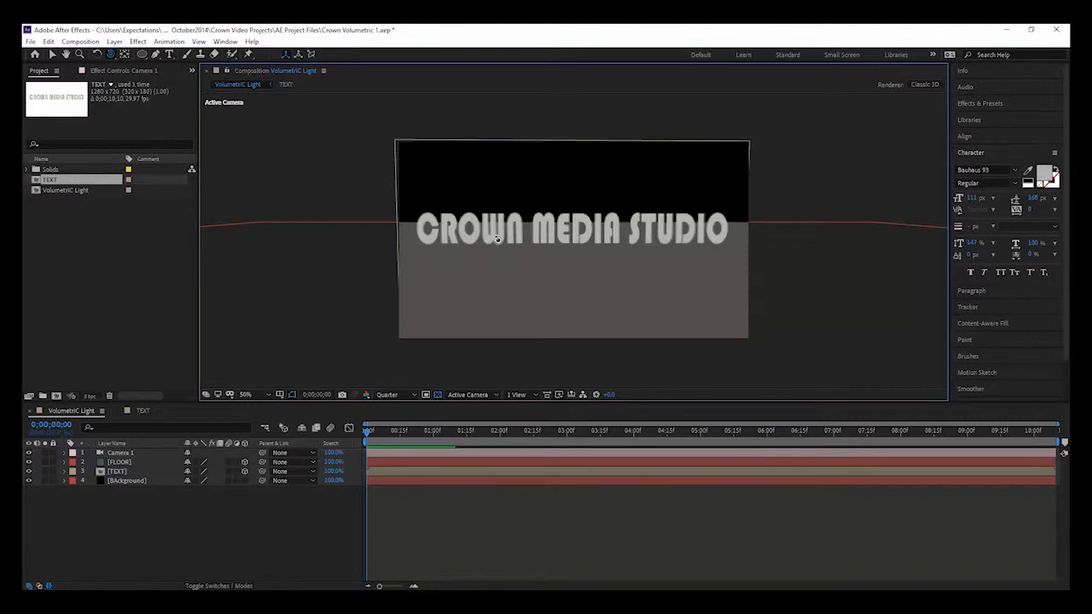
Add a white point light with 100% intensity, no falloff, and shadow casting at 100% darkness.
{"action": "right_click", "coordinate": [136, 515]}
{"action": "mouse_move", "coordinate": [206, 396]}
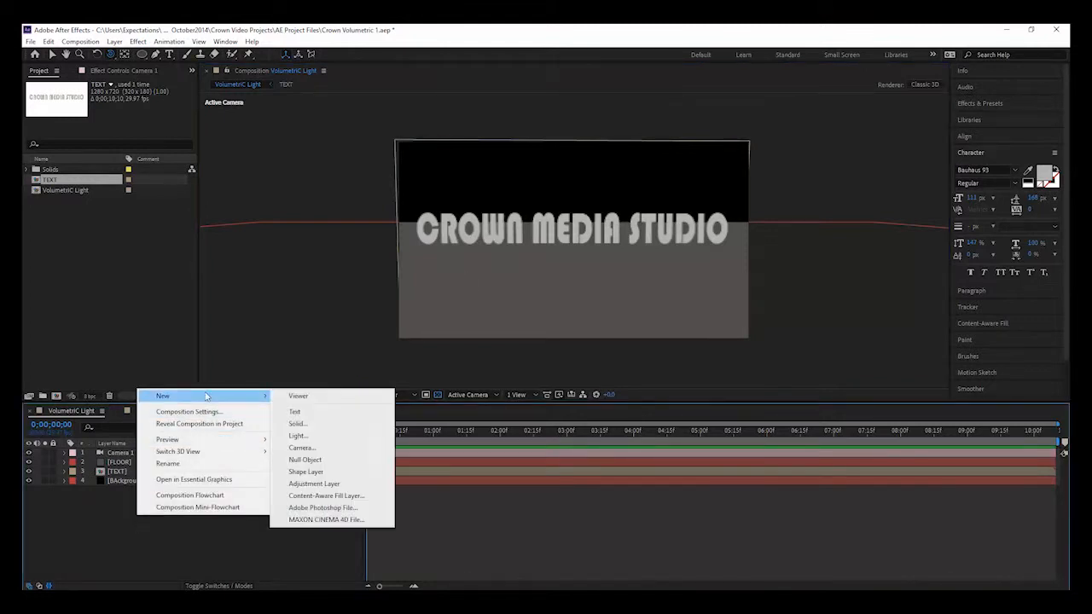
{"action": "left_click", "coordinate": [313, 434]}
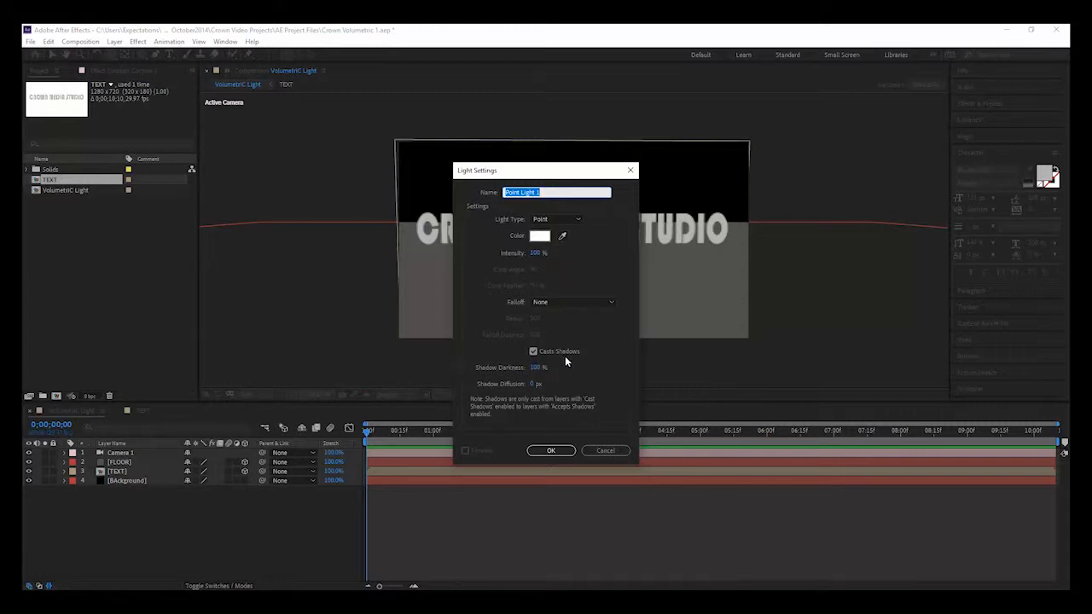
{"action": "left_click", "coordinate": [551, 450]}
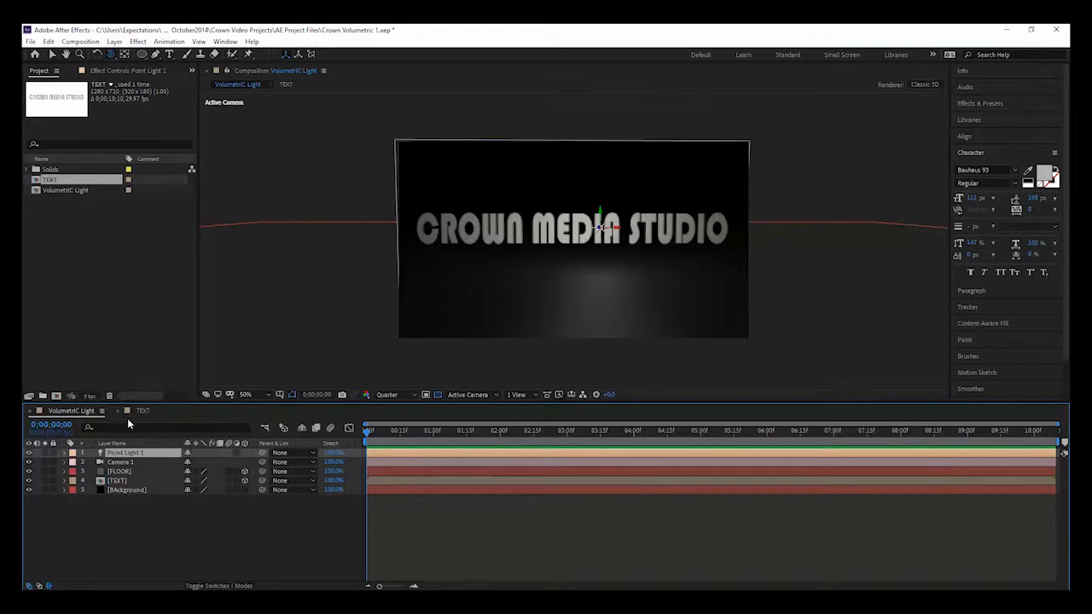
Move the point light back in depth behind the text and raise it above the lettering.
{"action": "left_click", "coordinate": [51, 54]}
{"action": "left_click_drag", "start_coordinate": [602, 226], "coordinate": [455, 79]}
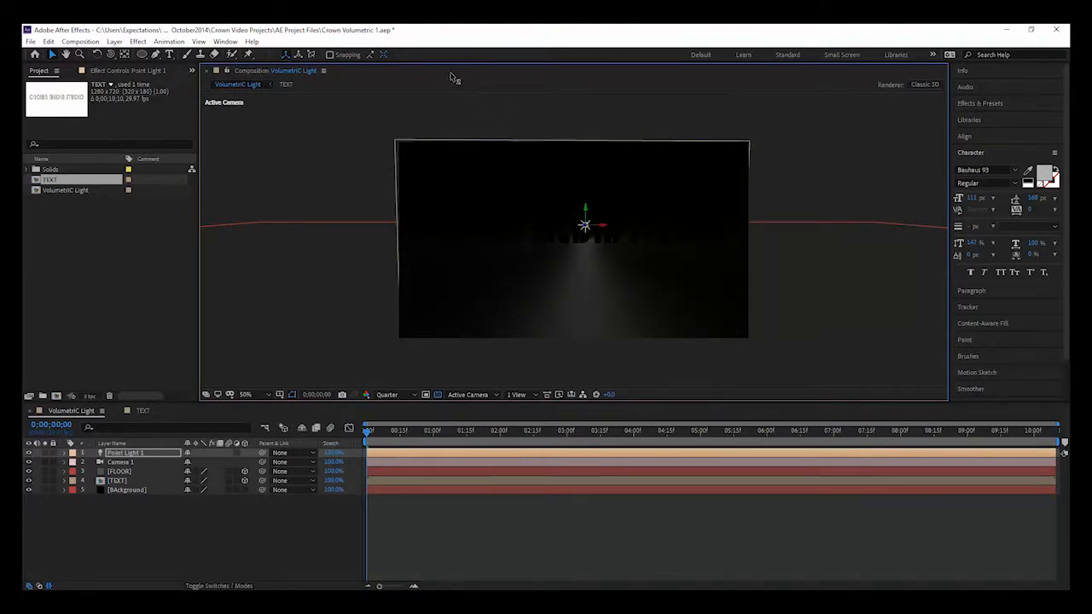
{"action": "left_click_drag", "start_coordinate": [585, 211], "coordinate": [585, 165]}
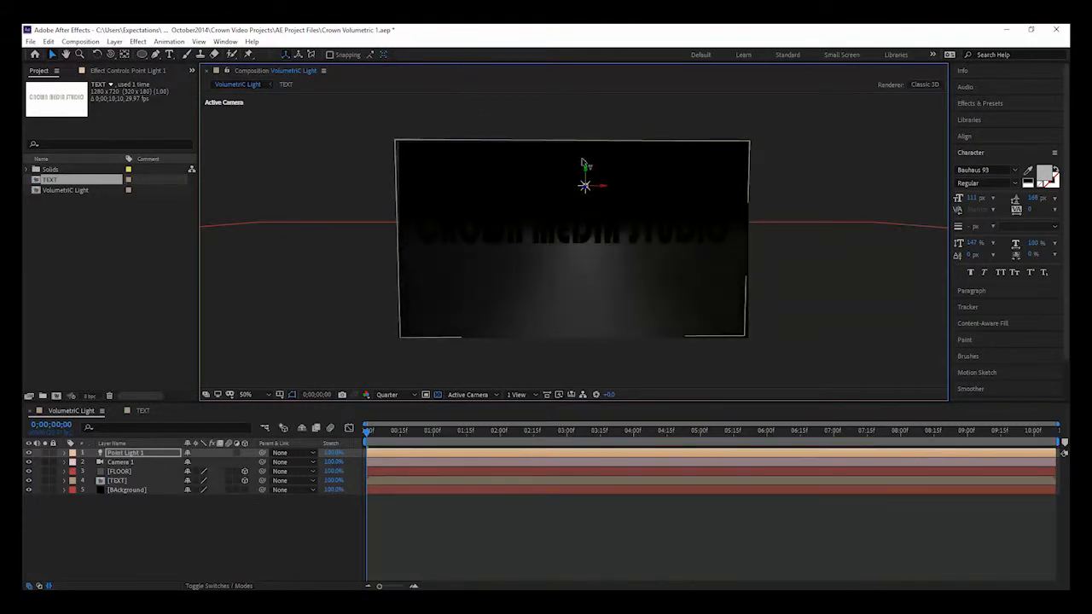
Increase the point light's intensity to about 505% and raise the light further toward the top of the frame.
{"action": "left_click", "coordinate": [144, 452]}
{"action": "key", "text": "a"}
{"action": "key", "text": "a"}
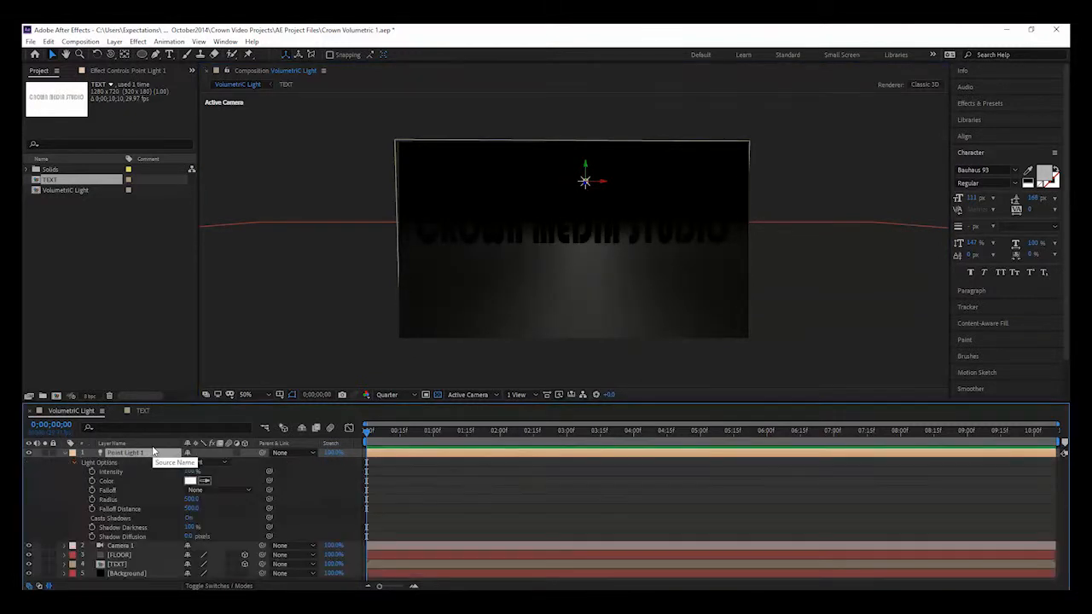
{"action": "left_click_drag", "start_coordinate": [192, 470], "coordinate": [429, 490]}
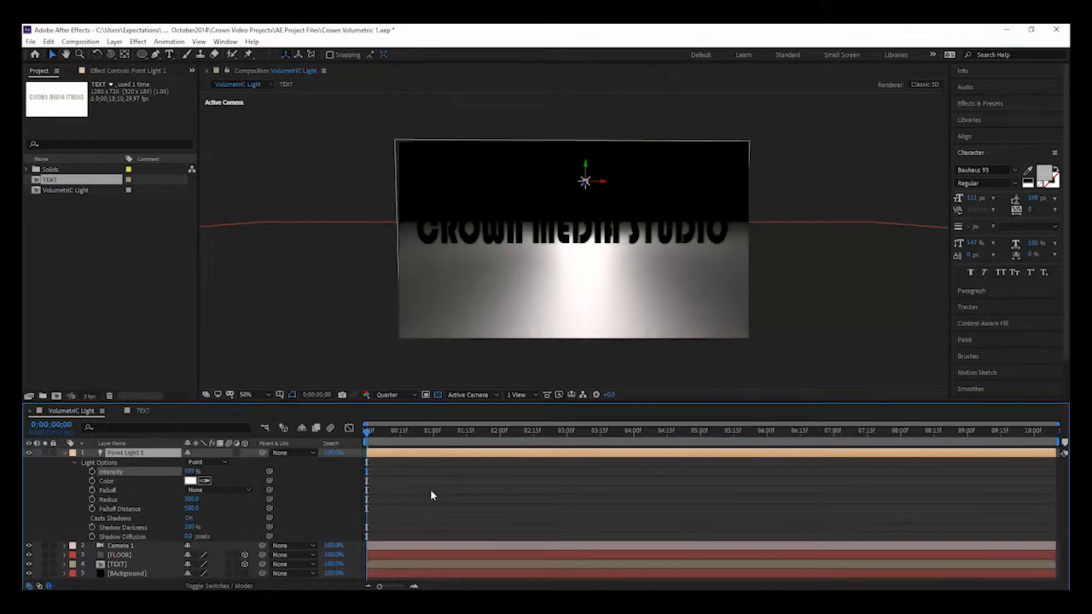
{"action": "left_click_drag", "start_coordinate": [587, 169], "coordinate": [577, 141]}
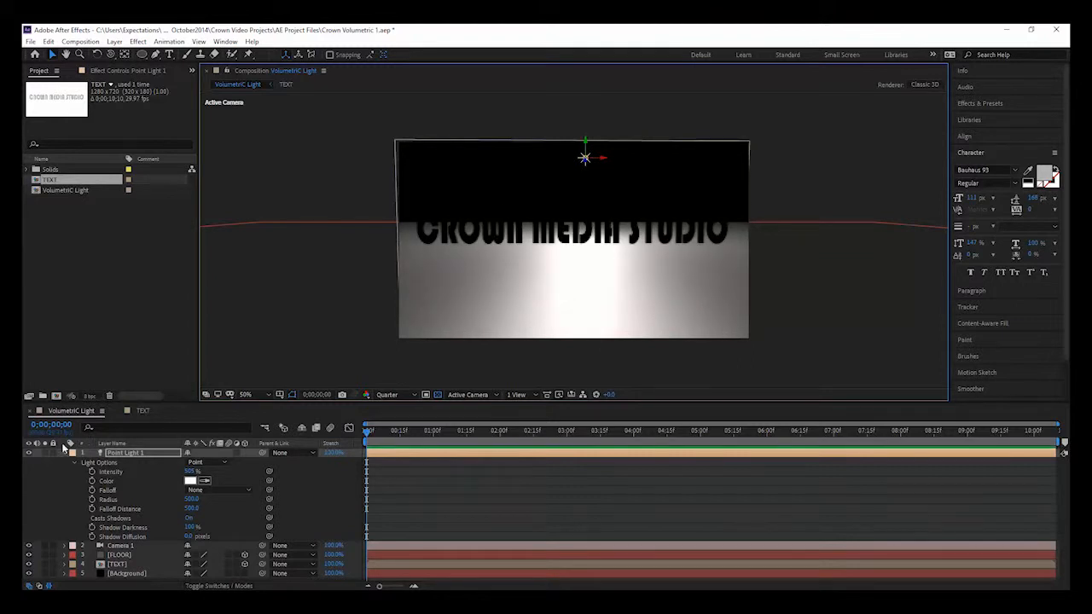
{"action": "left_click", "coordinate": [65, 454]}
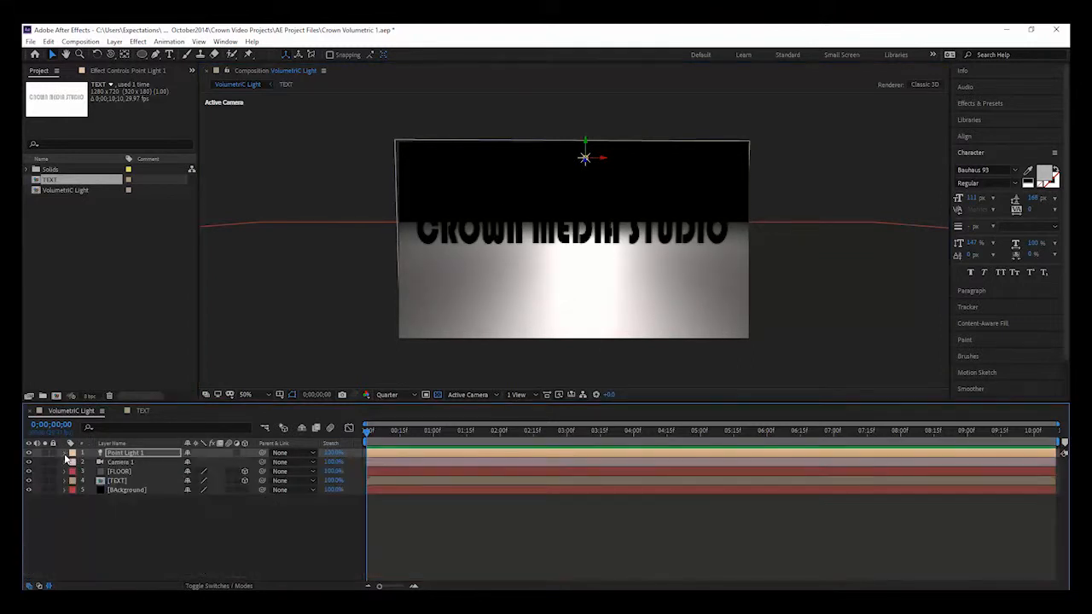
Turn on Casts Shadows for the TEXT layer and orbit the camera slightly higher above the floor.
{"action": "left_click", "coordinate": [120, 481]}
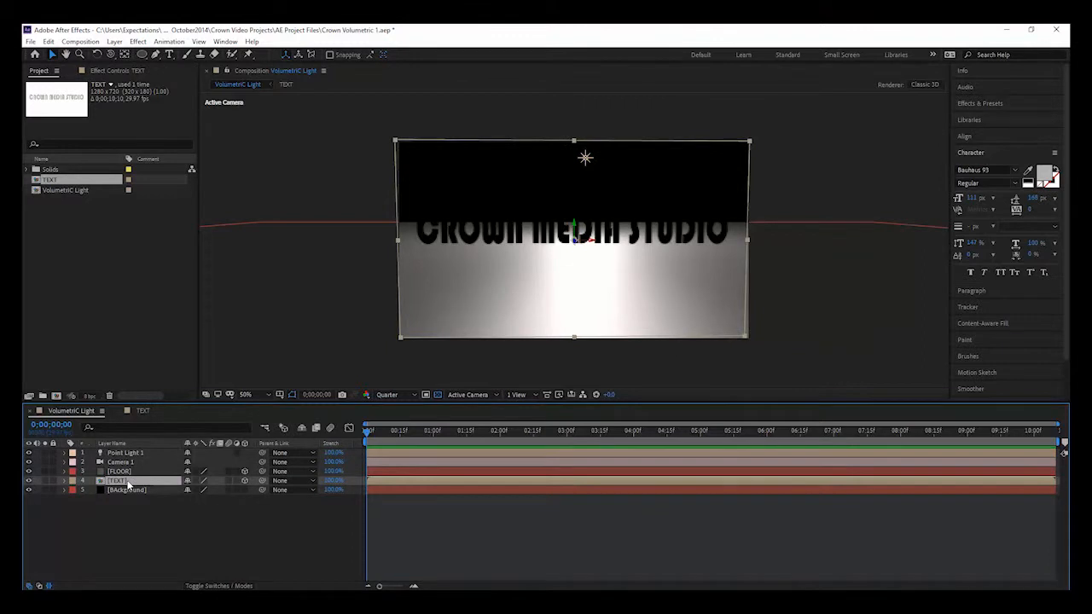
{"action": "key", "text": "a"}
{"action": "key", "text": "a"}
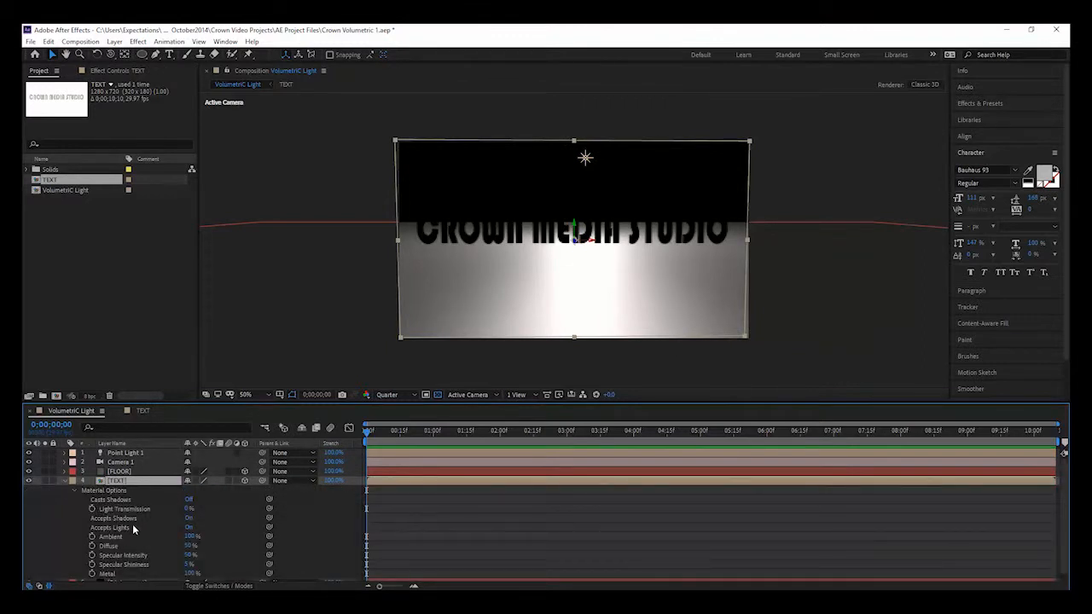
{"action": "left_click", "coordinate": [190, 498]}
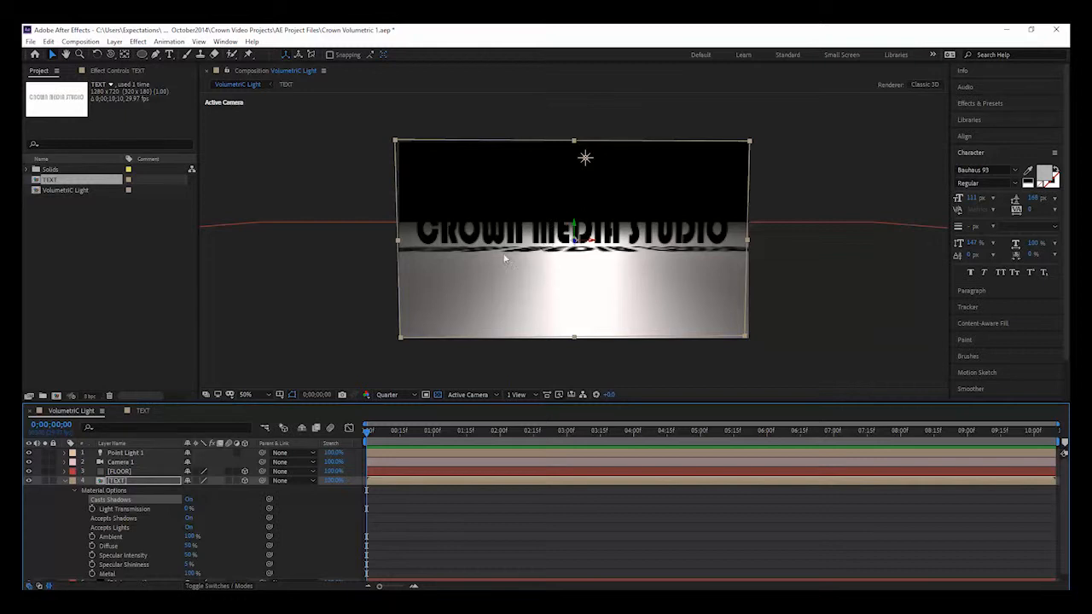
{"action": "left_click", "coordinate": [67, 482]}
{"action": "left_click", "coordinate": [111, 54]}
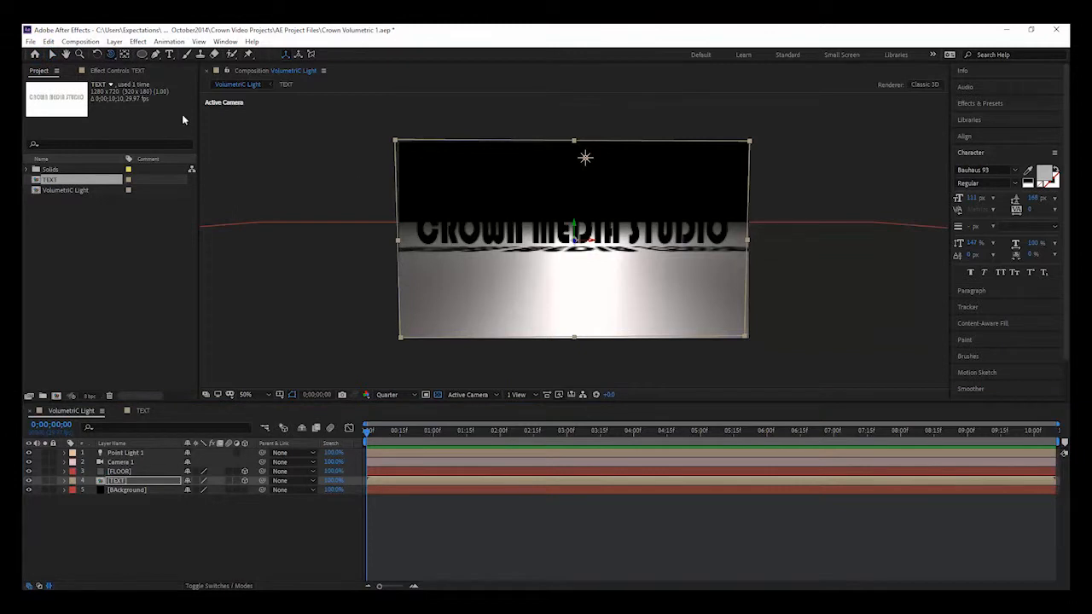
{"action": "mouse_move", "coordinate": [475, 238]}
{"action": "left_mouse_down"}
{"action": "mouse_move", "coordinate": [493, 253]}
{"action": "mouse_move", "coordinate": [476, 240]}
{"action": "left_mouse_up"}
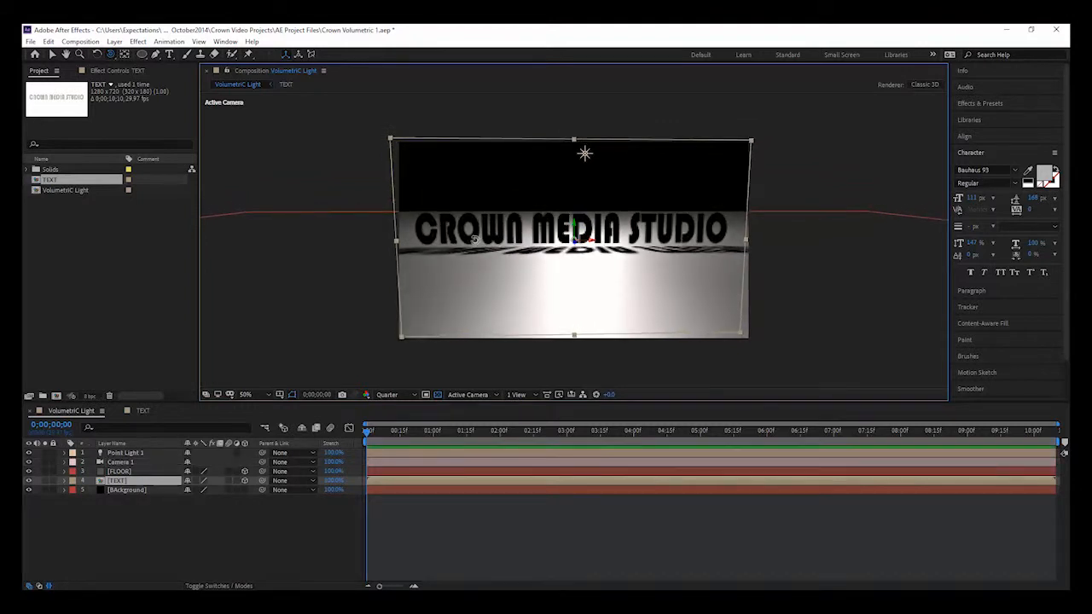
Create a white (FFFFFF) 1280 x 720 solid named Light Source.
{"action": "right_click", "coordinate": [137, 520]}
{"action": "mouse_move", "coordinate": [229, 409]}
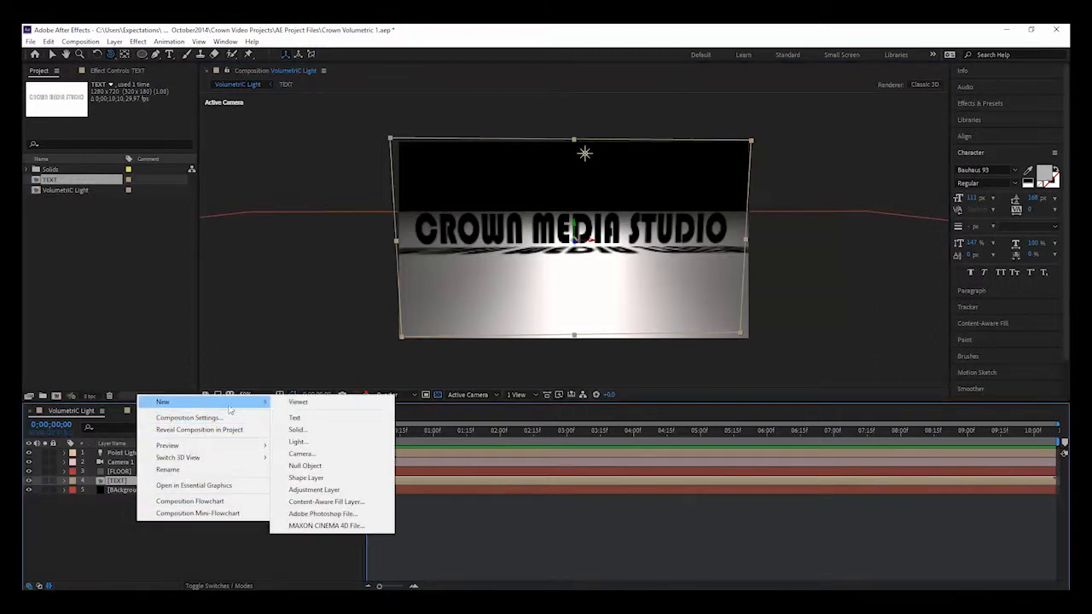
{"action": "left_click", "coordinate": [296, 429]}
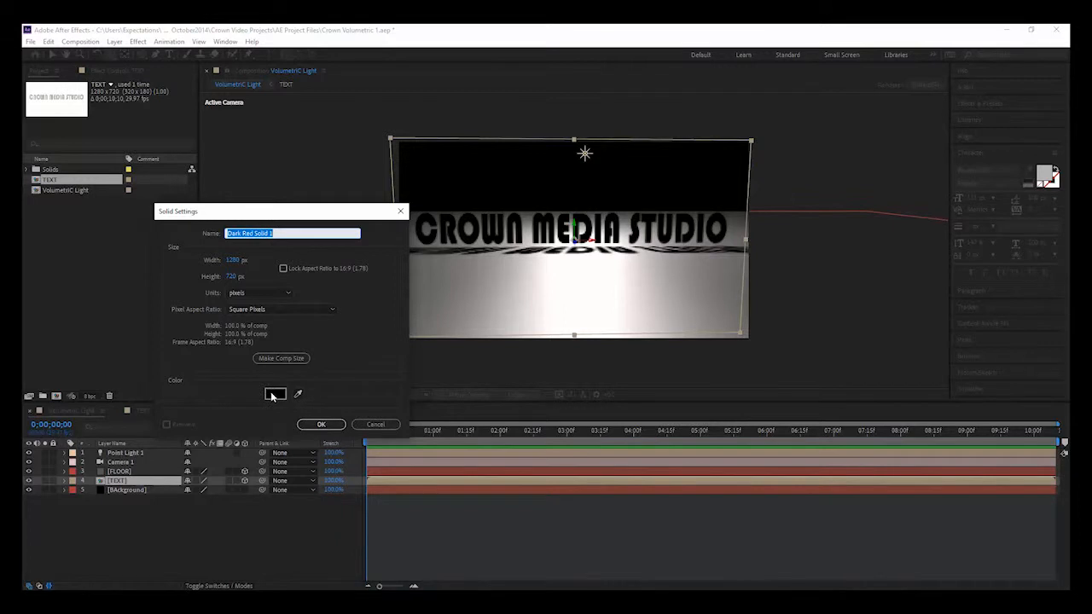
{"action": "type", "text": "Light Source"}
{"action": "left_click", "coordinate": [274, 393]}
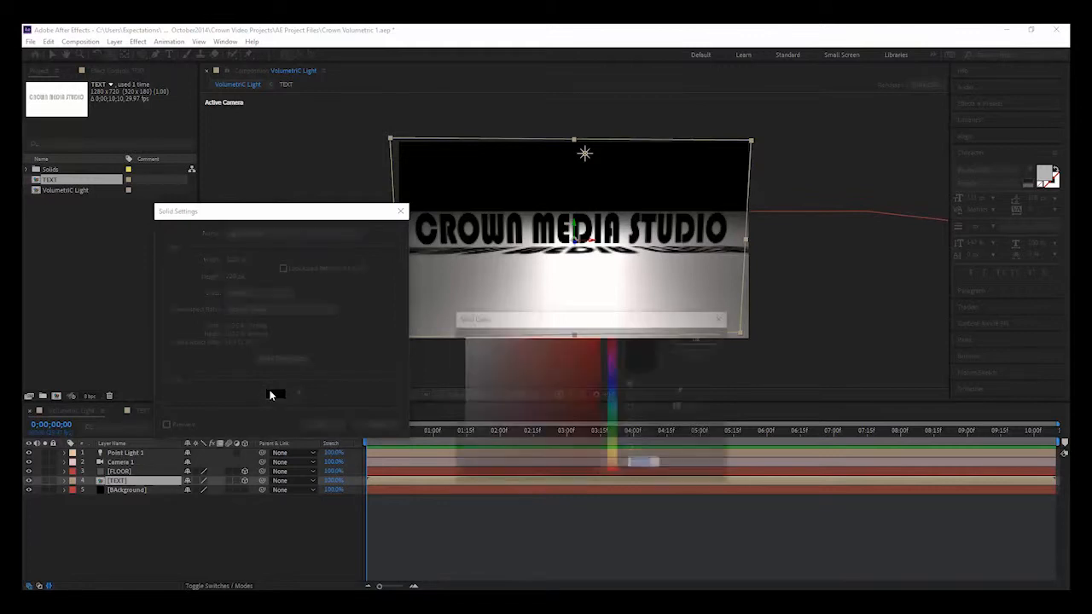
{"action": "left_click", "coordinate": [462, 338]}
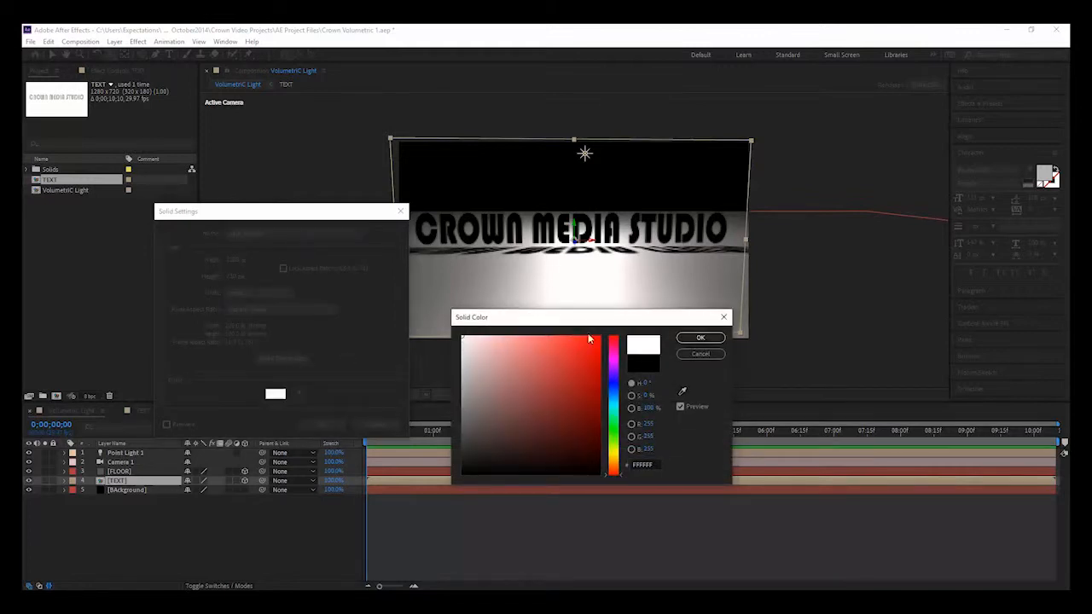
{"action": "left_click", "coordinate": [700, 338]}
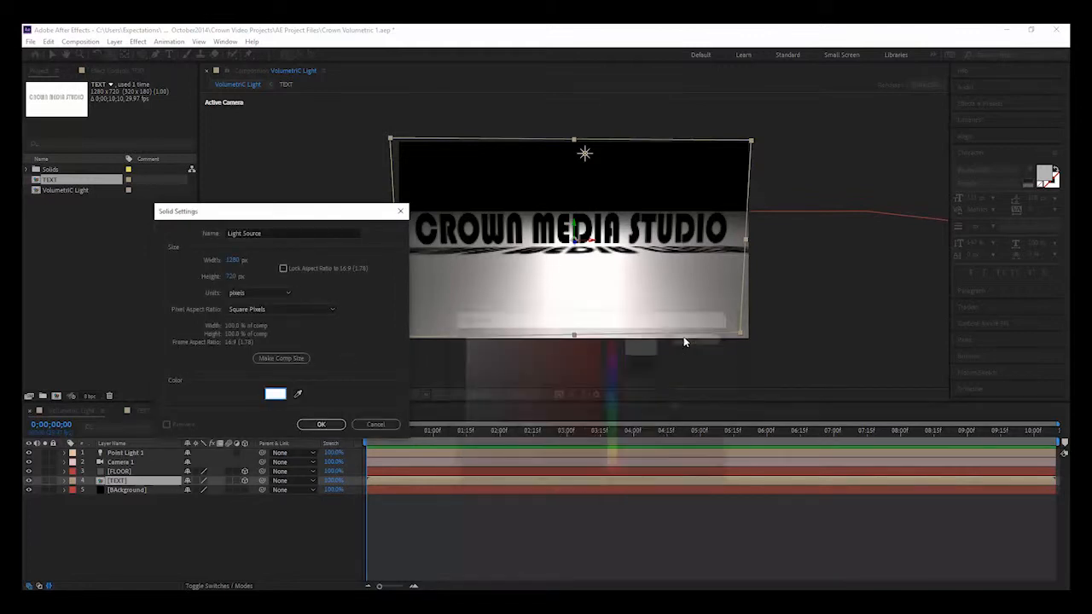
{"action": "left_click", "coordinate": [324, 424]}
Draw a circular mask on the Light Source solid, slightly left of the composition's centre, and make the layer 3D.
{"action": "left_click", "coordinate": [142, 56]}
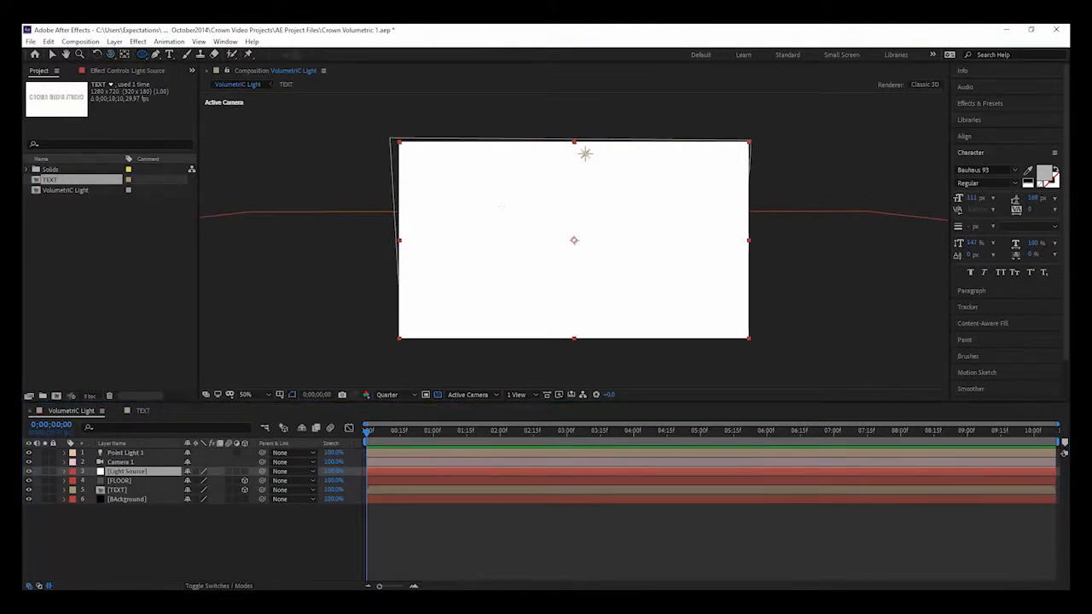
{"action": "left_click_drag", "start_coordinate": [533, 213], "coordinate": [566, 247]}
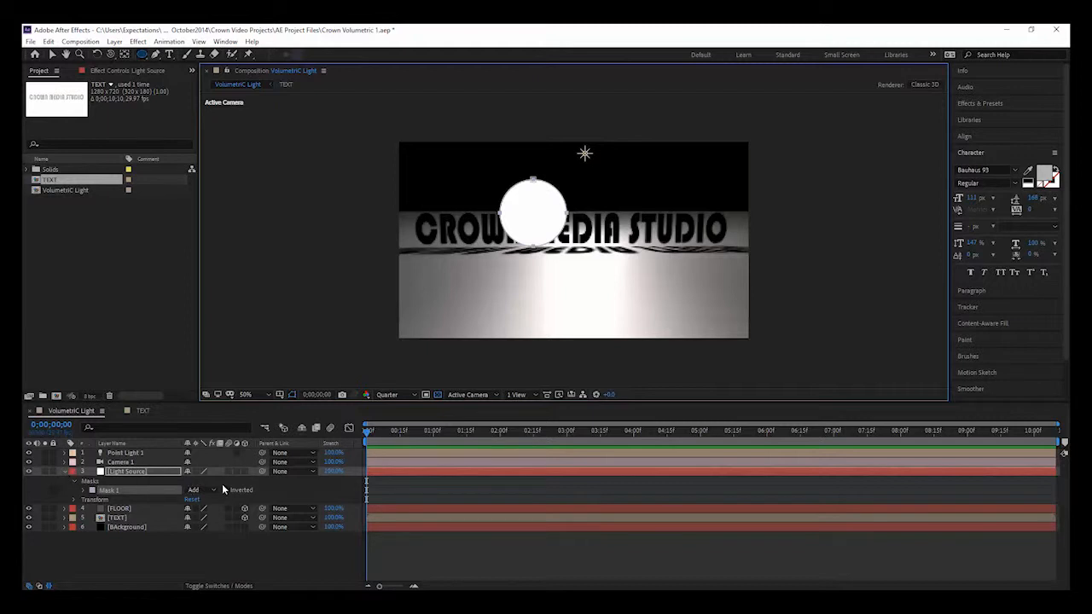
{"action": "left_click", "coordinate": [245, 473]}
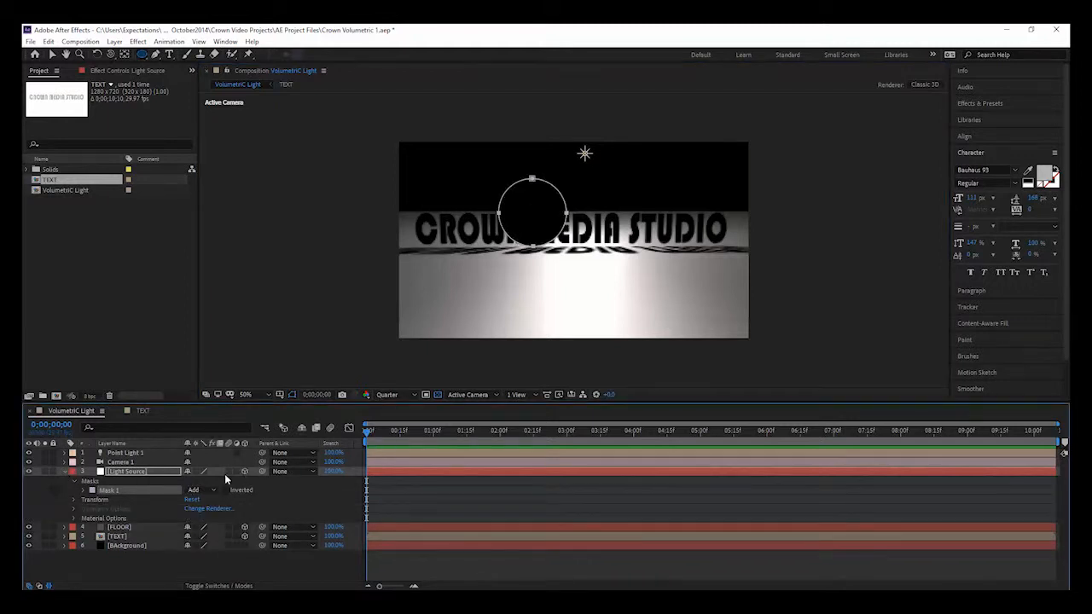
Turn off Accepts Lights in the Light Source layer's material options and return to the Selection tool.
{"action": "key", "text": "a"}
{"action": "key", "text": "a"}
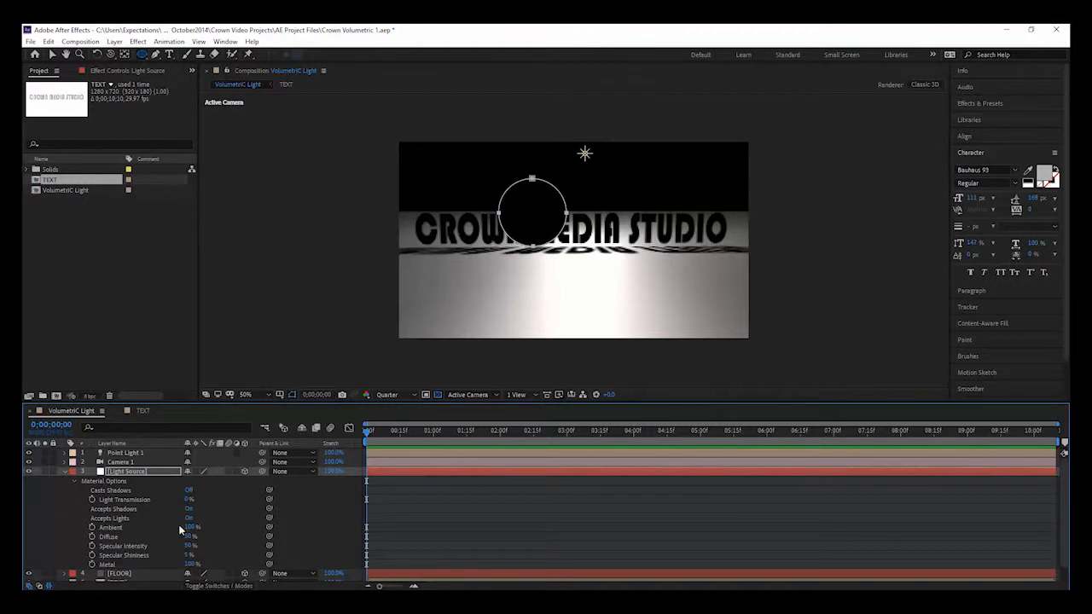
{"action": "left_click", "coordinate": [217, 520]}
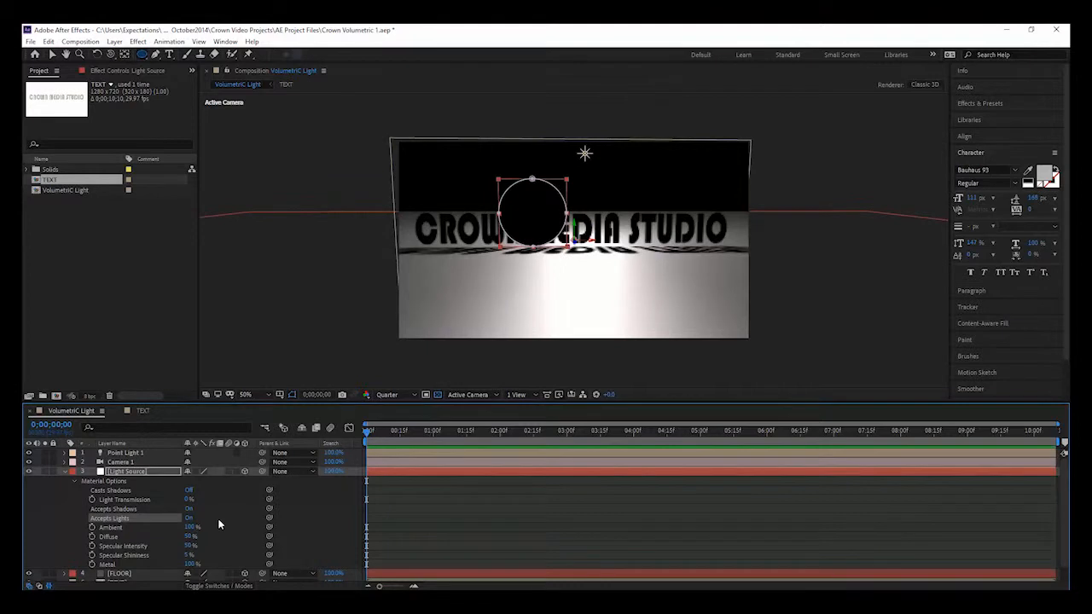
{"action": "left_click", "coordinate": [187, 518]}
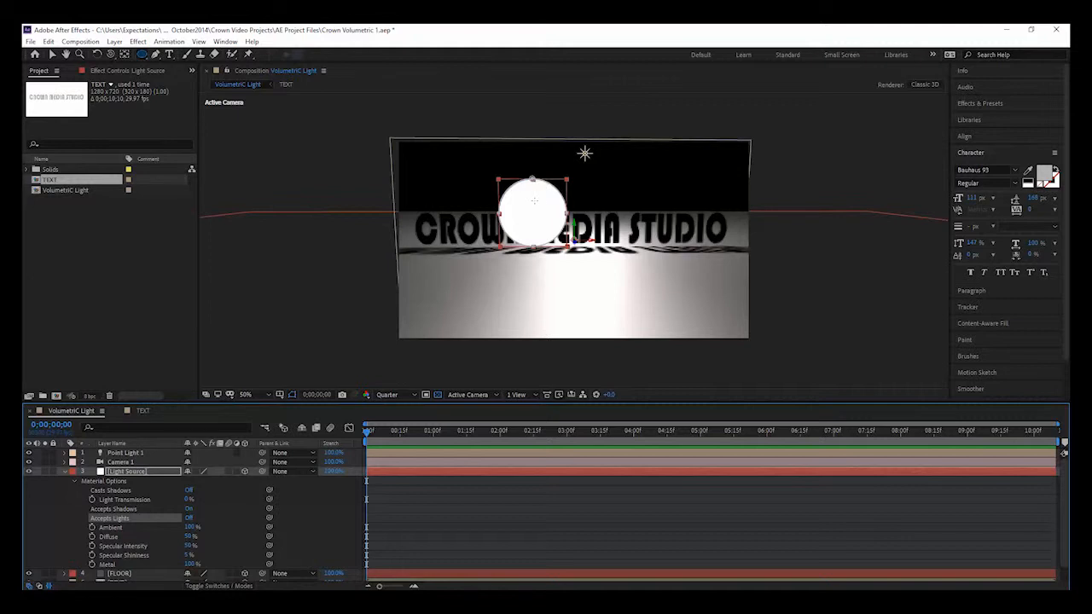
{"action": "left_click", "coordinate": [52, 54]}
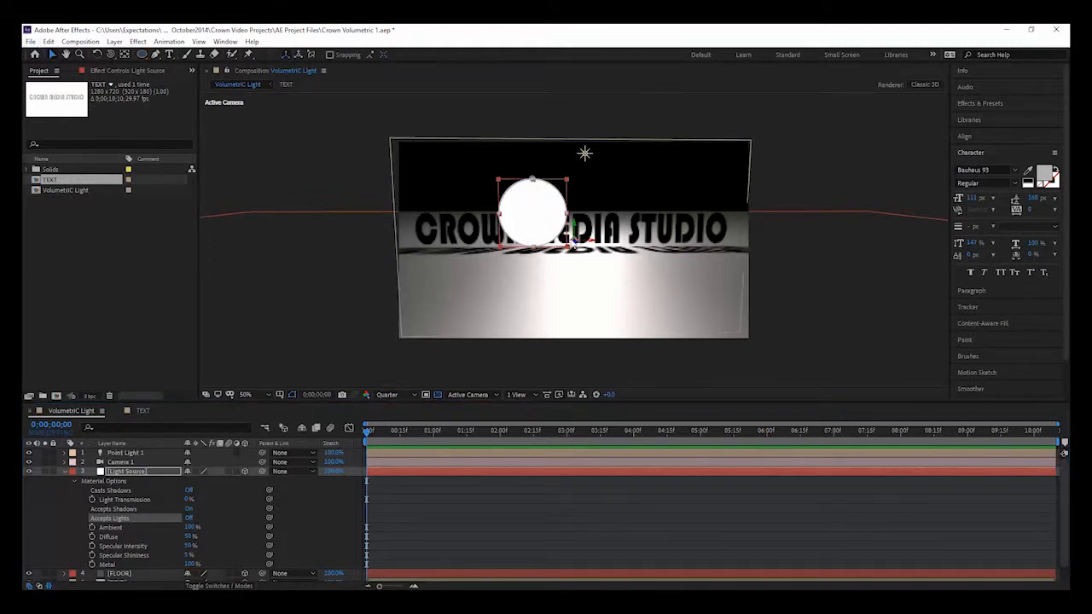
Push the Light Source circle back in depth behind the MEDIA lettering, centre it, and orbit the camera to check its placement.
{"action": "left_click_drag", "start_coordinate": [579, 245], "coordinate": [605, 49]}
{"action": "left_click_drag", "start_coordinate": [553, 228], "coordinate": [587, 229]}
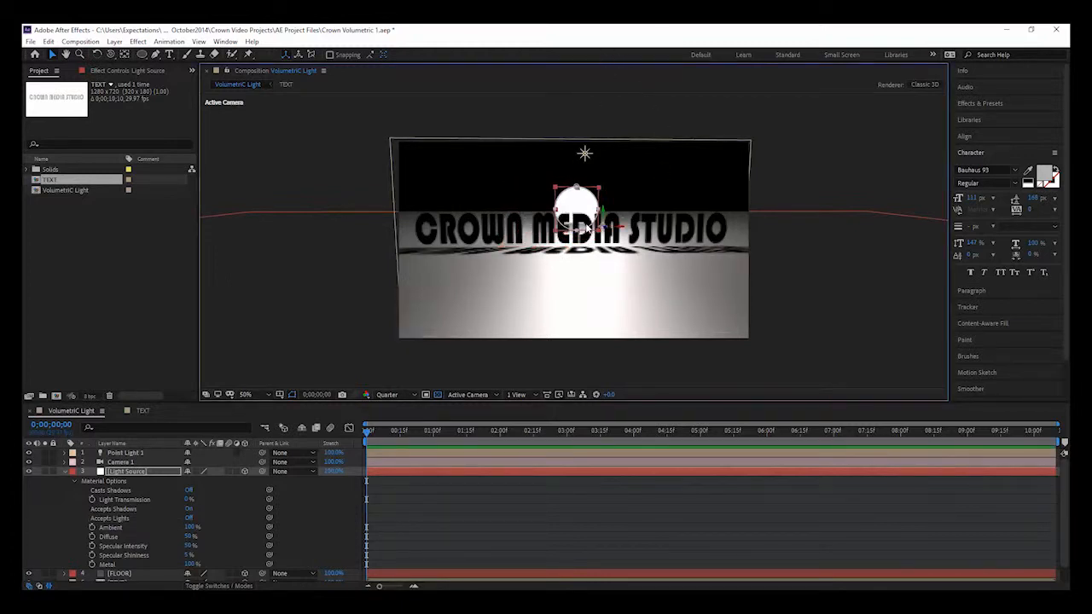
{"action": "left_click", "coordinate": [111, 54]}
{"action": "left_click_drag", "start_coordinate": [584, 248], "coordinate": [581, 265]}
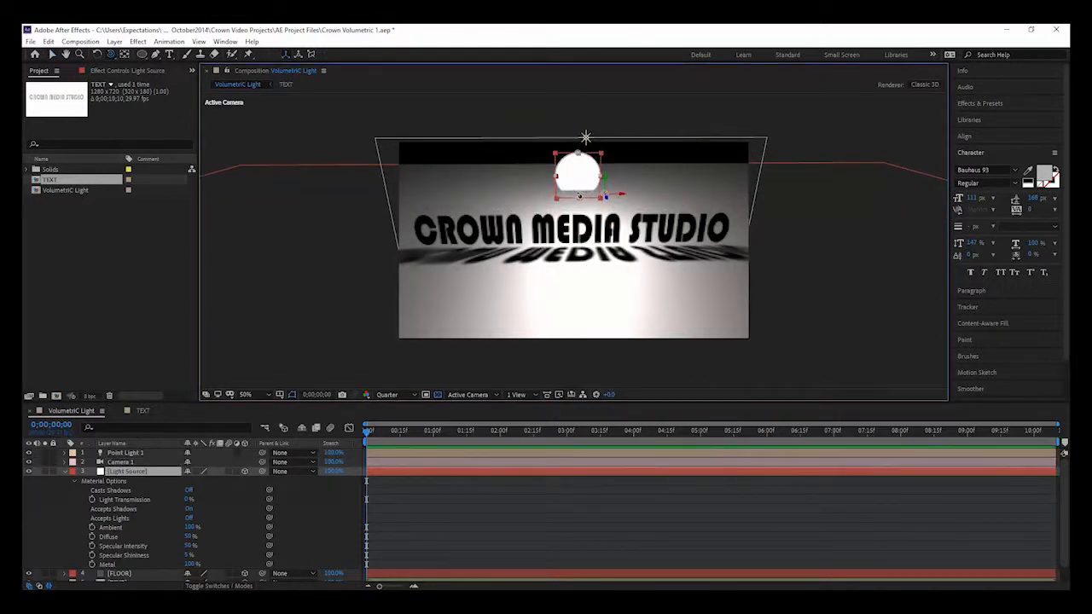
{"action": "left_click_drag", "start_coordinate": [580, 252], "coordinate": [579, 236]}
{"action": "left_click", "coordinate": [65, 471]}
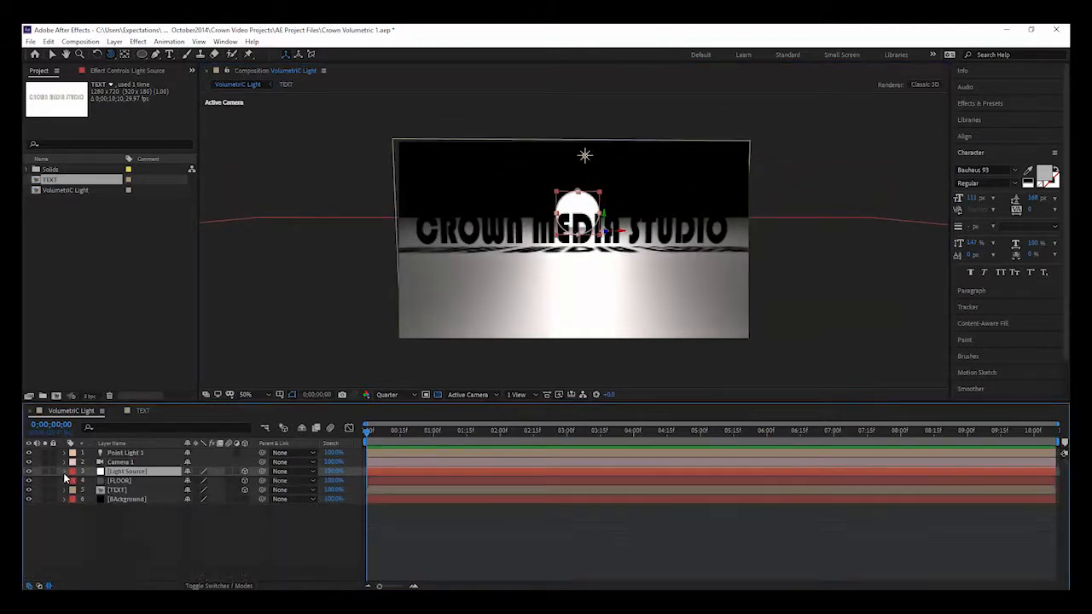
Set the FLOOR layer's blending mode to Screen.
{"action": "left_click", "coordinate": [115, 481]}
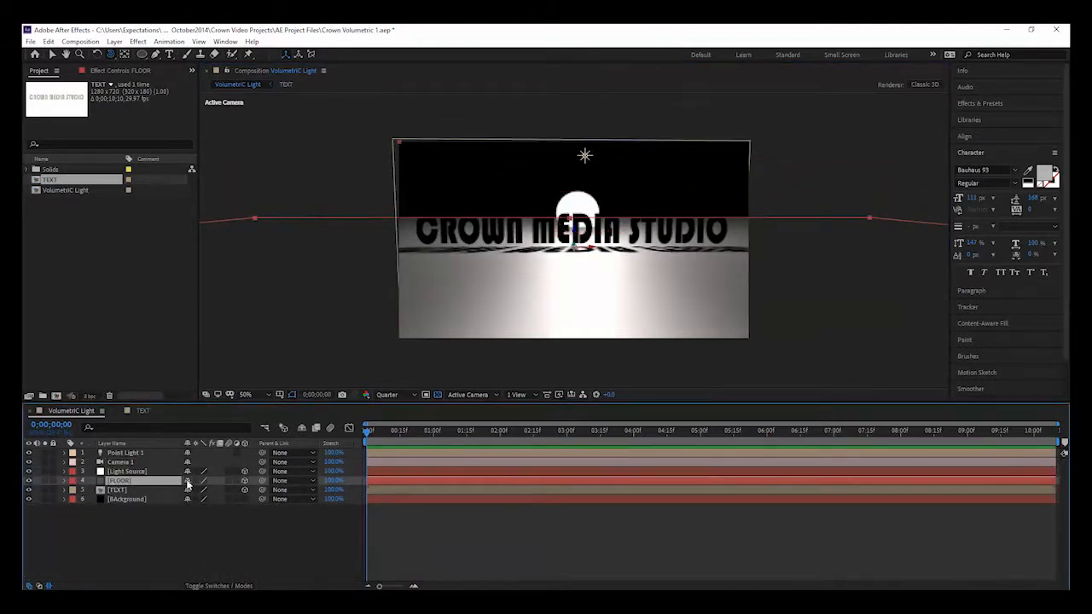
{"action": "left_click", "coordinate": [225, 586]}
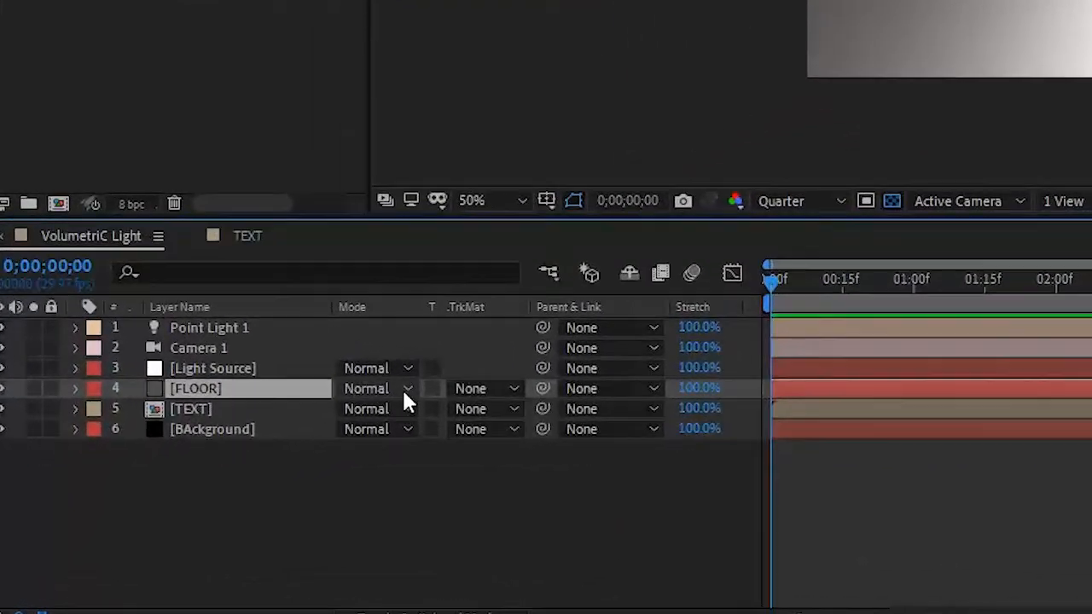
{"action": "left_click", "coordinate": [403, 391]}
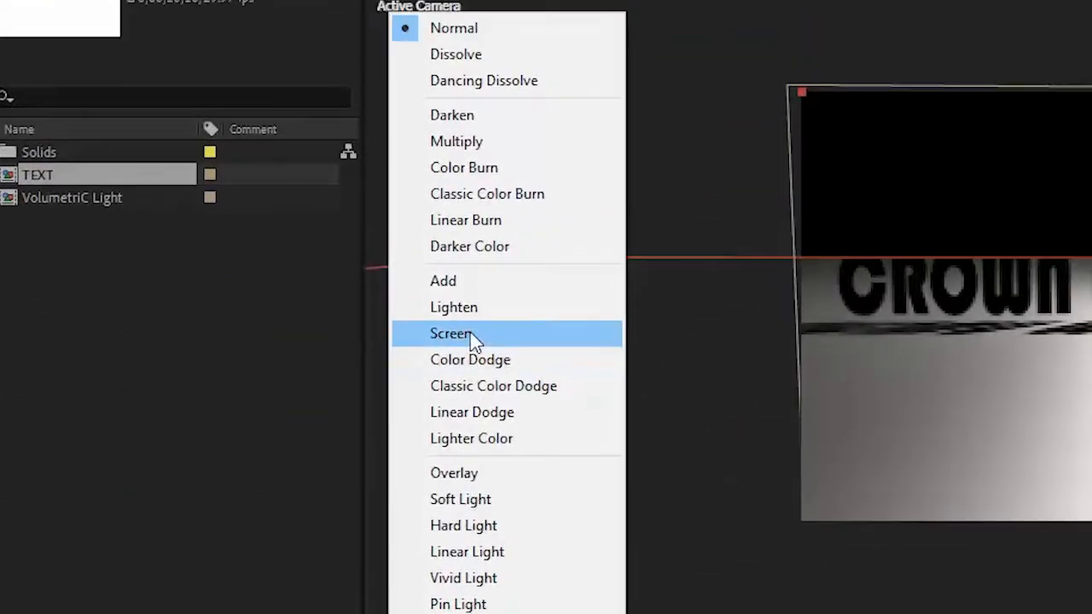
{"action": "left_click", "coordinate": [470, 132]}
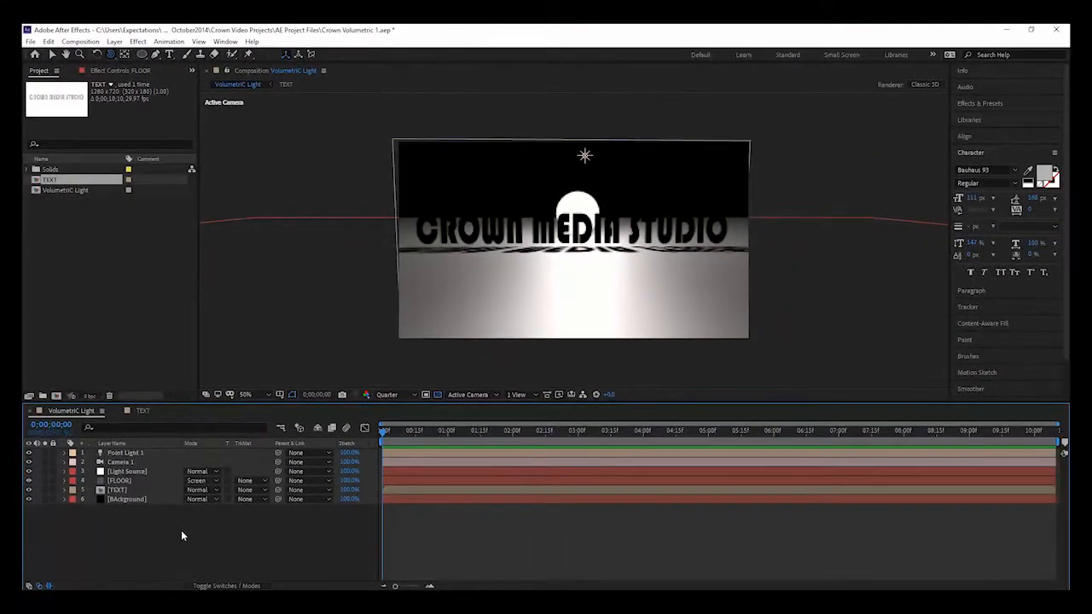
Create a new adjustment layer directly above the Light Source layer.
{"action": "left_click", "coordinate": [136, 471]}
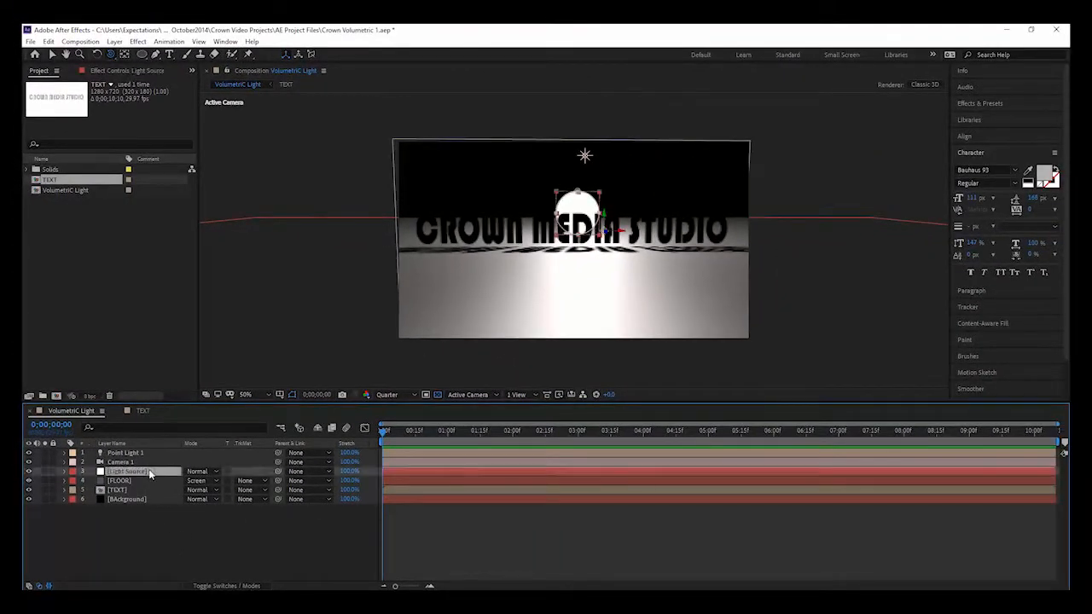
{"action": "right_click", "coordinate": [165, 527]}
{"action": "mouse_move", "coordinate": [216, 414]}
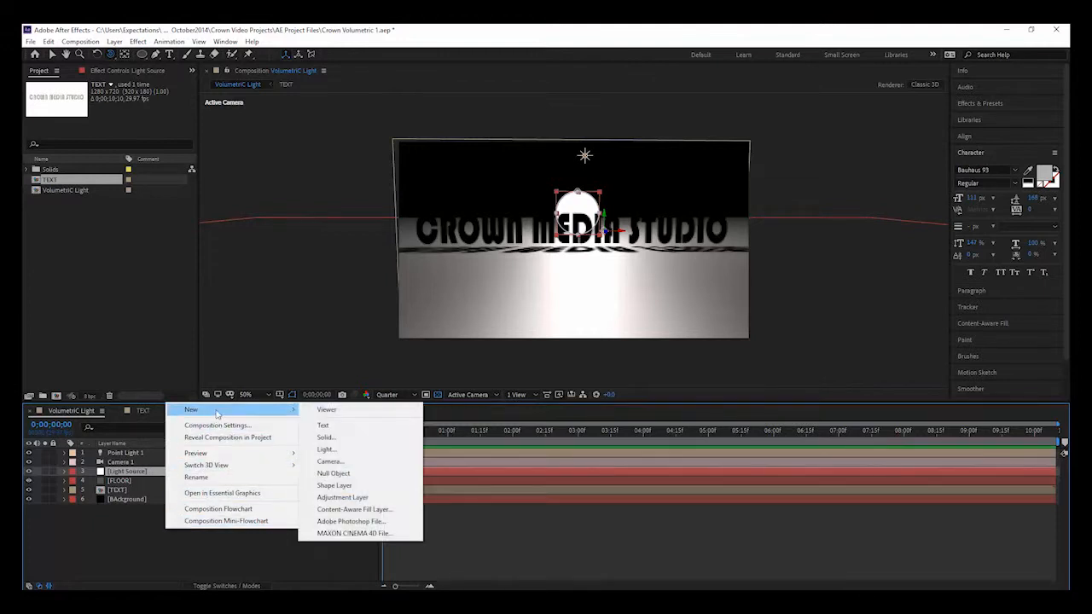
{"action": "left_click", "coordinate": [341, 499]}
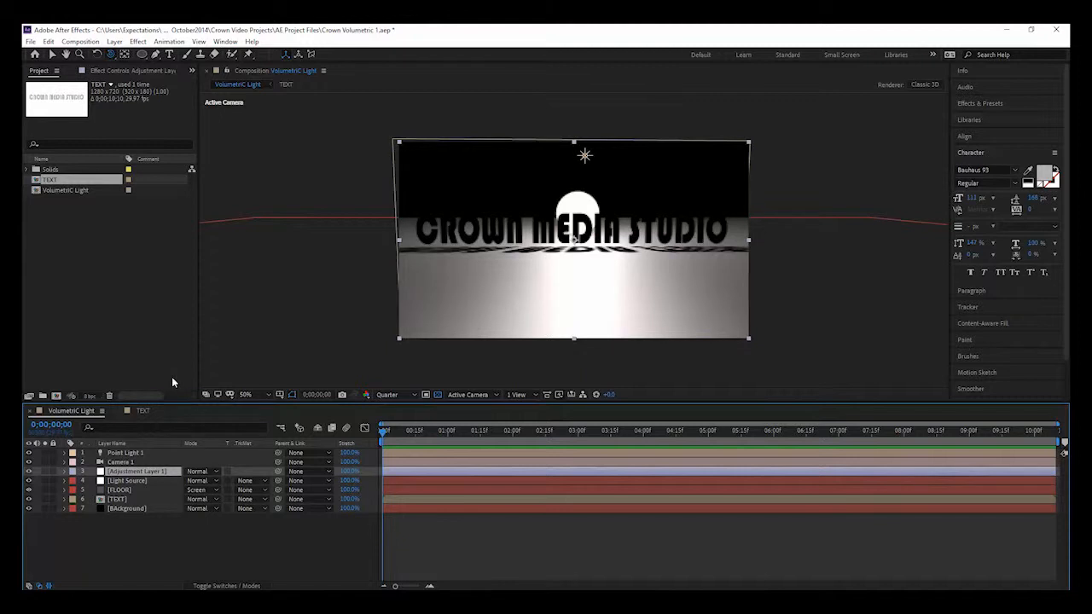
Find the CC Radial Fast Blur effect and apply it to the adjustment layer.
{"action": "left_click", "coordinate": [143, 482]}
{"action": "left_click", "coordinate": [147, 473]}
{"action": "key", "text": "ctrl+5"}
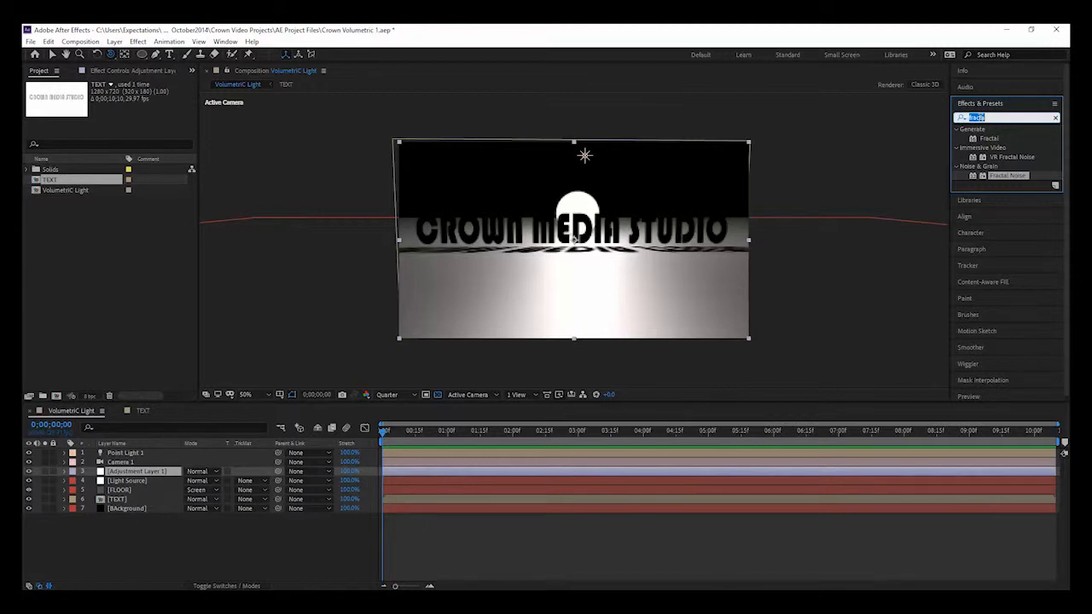
{"action": "type", "text": "fast"}
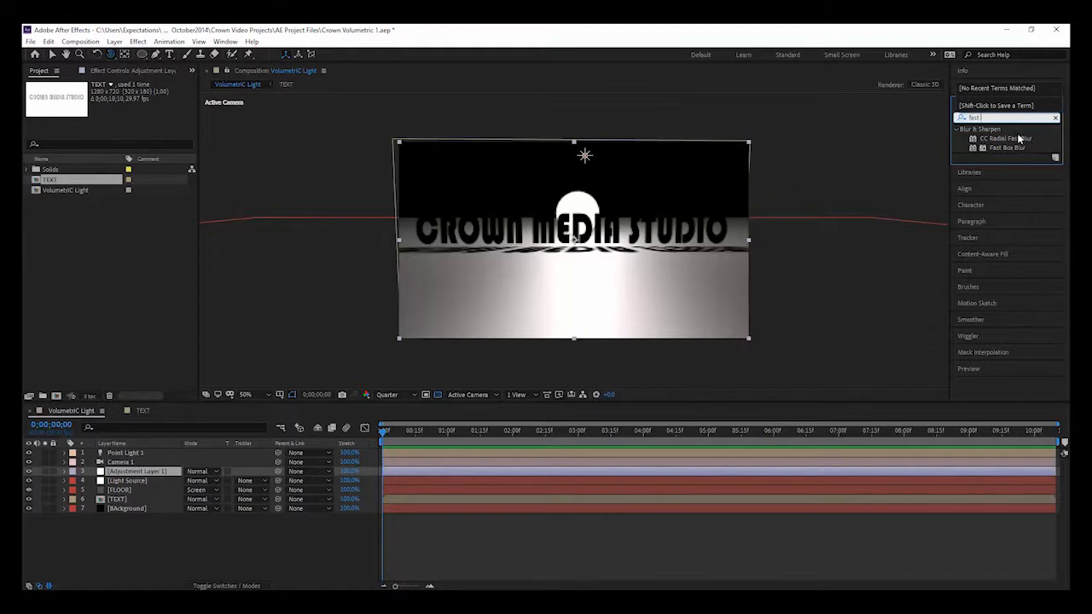
{"action": "left_click_drag", "start_coordinate": [1018, 139], "coordinate": [856, 211]}
{"action": "left_click_drag", "start_coordinate": [614, 330], "coordinate": [400, 471]}
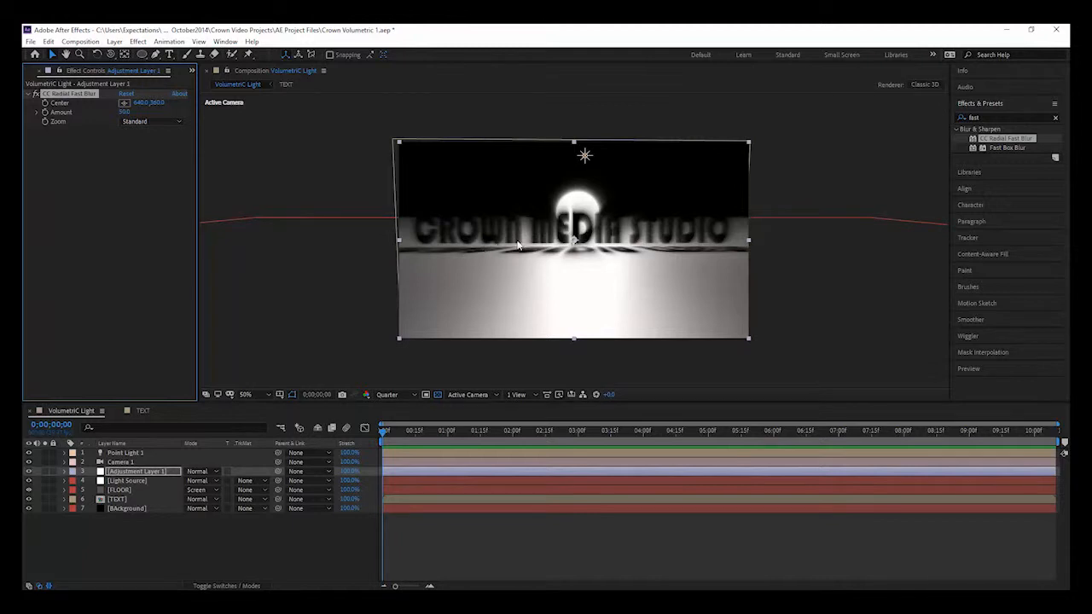
Orbit the camera to a slightly angled view of the text and set the CC Radial Fast Blur amount to 61.
{"action": "left_click", "coordinate": [111, 56]}
{"action": "mouse_move", "coordinate": [514, 261]}
{"action": "left_mouse_down"}
{"action": "mouse_move", "coordinate": [534, 262]}
{"action": "mouse_move", "coordinate": [500, 262]}
{"action": "mouse_move", "coordinate": [522, 261]}
{"action": "left_mouse_up"}
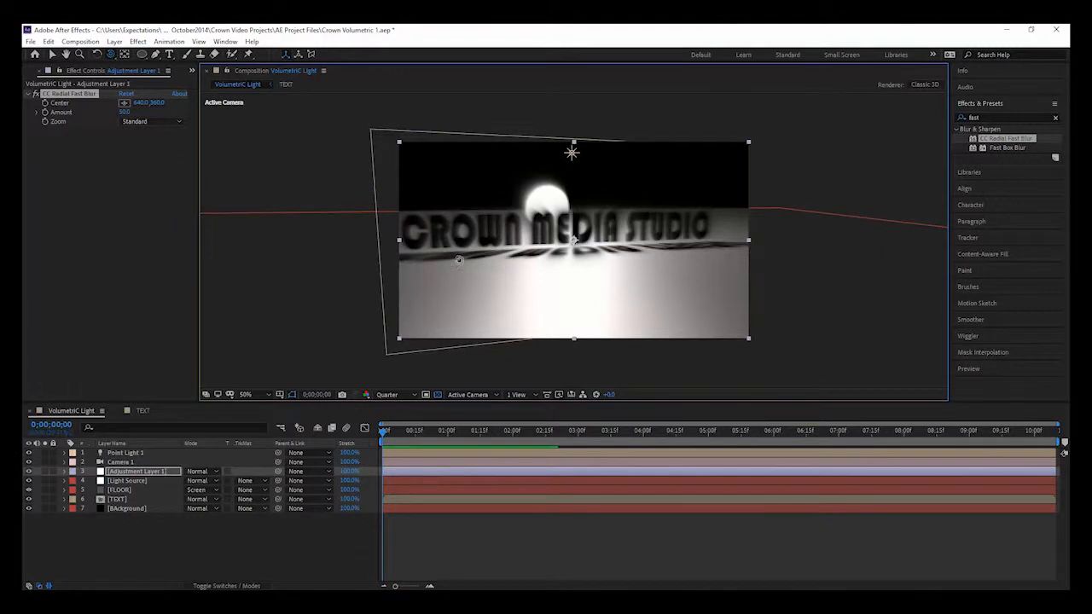
{"action": "mouse_move", "coordinate": [124, 111]}
{"action": "left_mouse_down"}
{"action": "mouse_move", "coordinate": [92, 116]}
{"action": "mouse_move", "coordinate": [138, 110]}
{"action": "mouse_move", "coordinate": [124, 114]}
{"action": "left_mouse_up"}
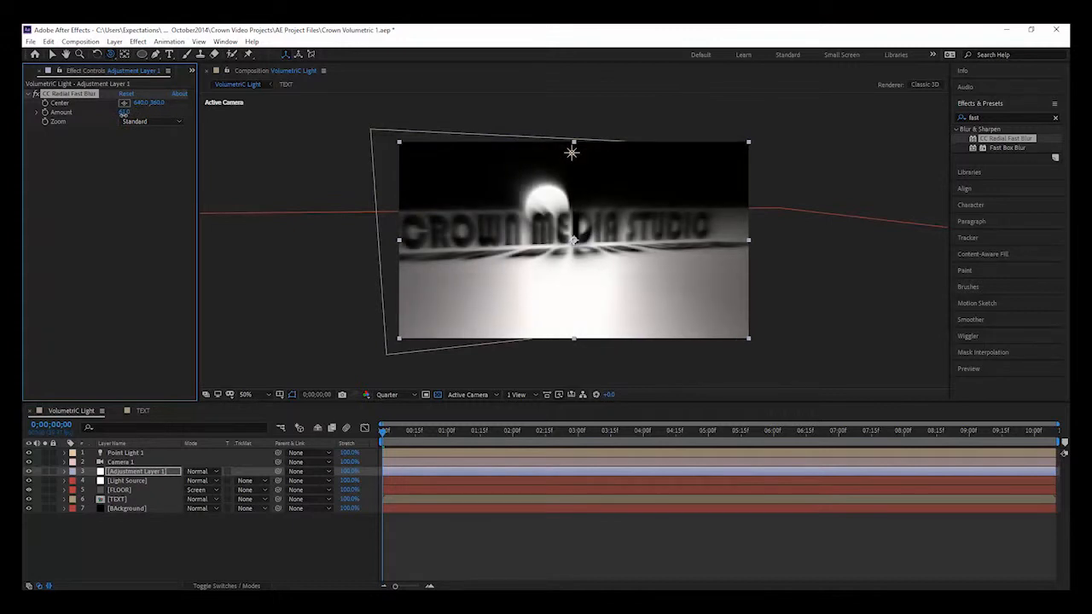
Add a Curves effect to the adjustment layer and shift the RGB curve's black point inward to deepen the shadows.
{"action": "right_click", "coordinate": [101, 170]}
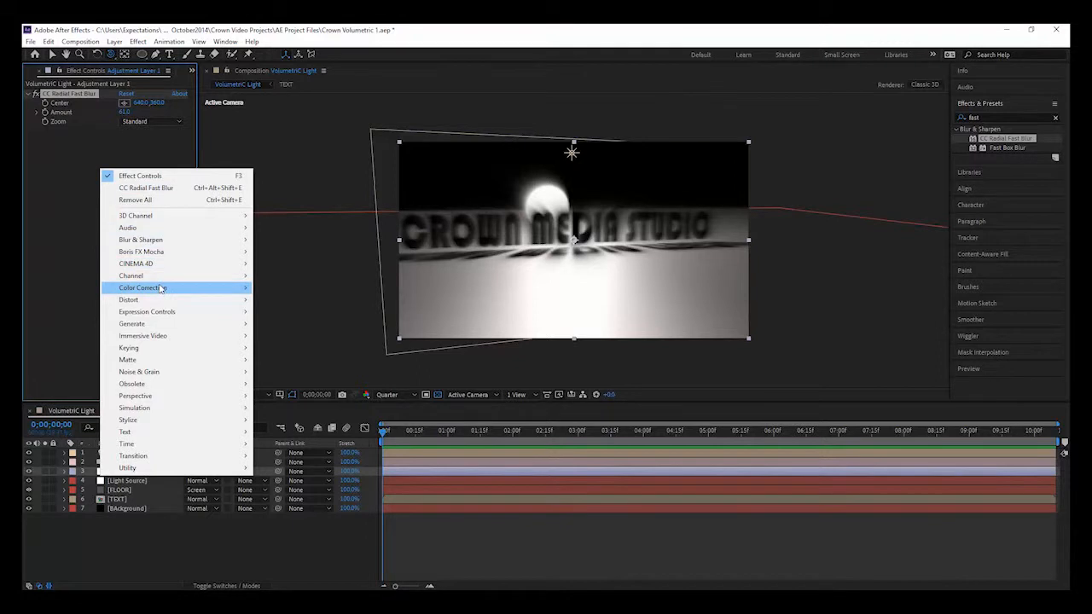
{"action": "mouse_move", "coordinate": [162, 288]}
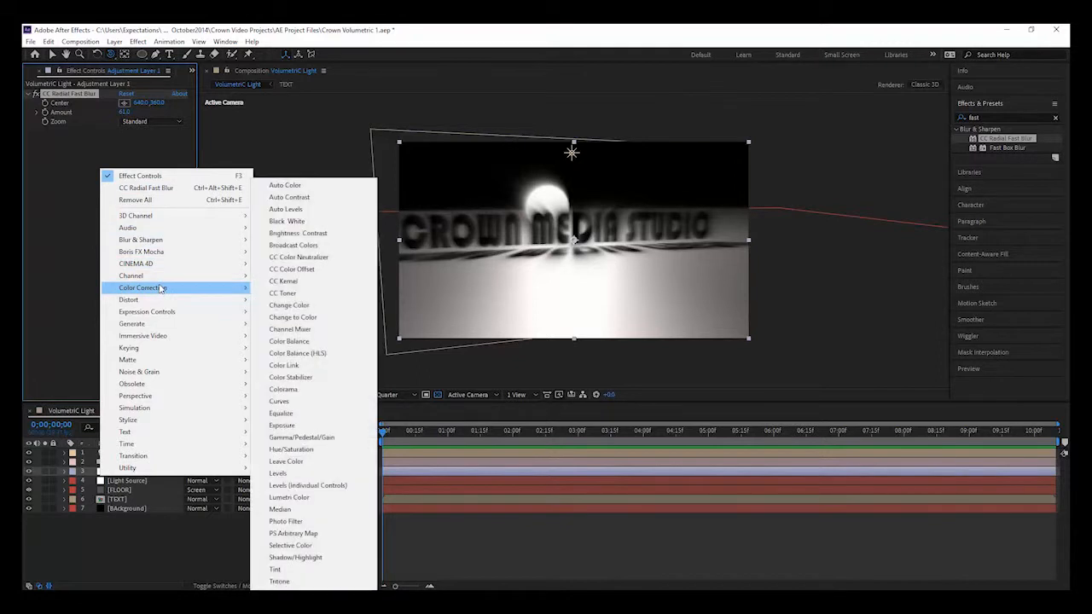
{"action": "left_click", "coordinate": [302, 405]}
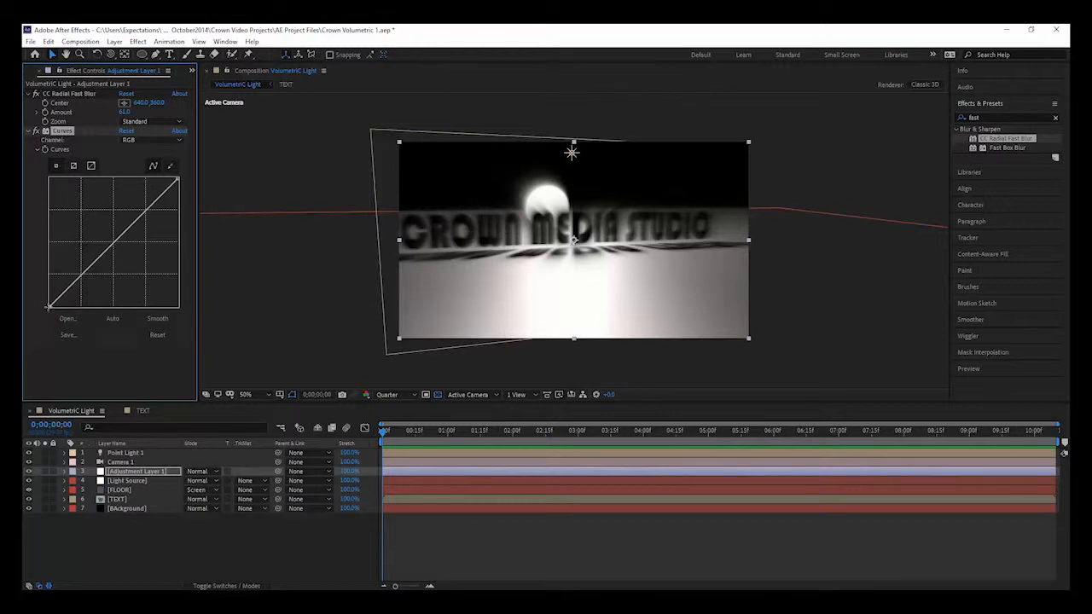
{"action": "left_click_drag", "start_coordinate": [49, 307], "coordinate": [98, 313]}
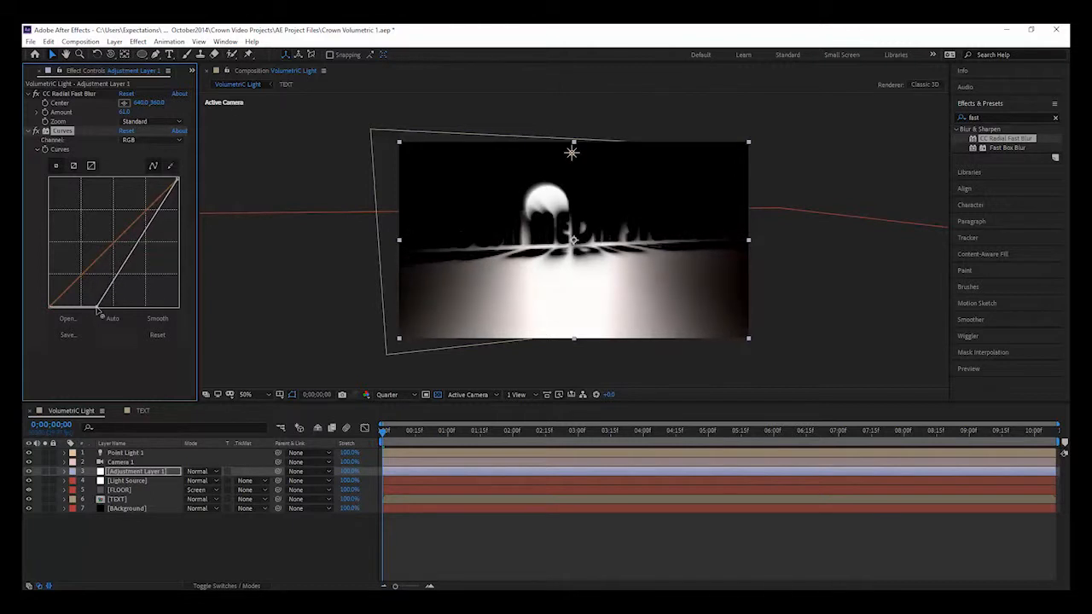
Try a red tint by raising the upper midtones of the Curves effect's Red channel.
{"action": "left_click", "coordinate": [166, 139]}
{"action": "left_click", "coordinate": [135, 157]}
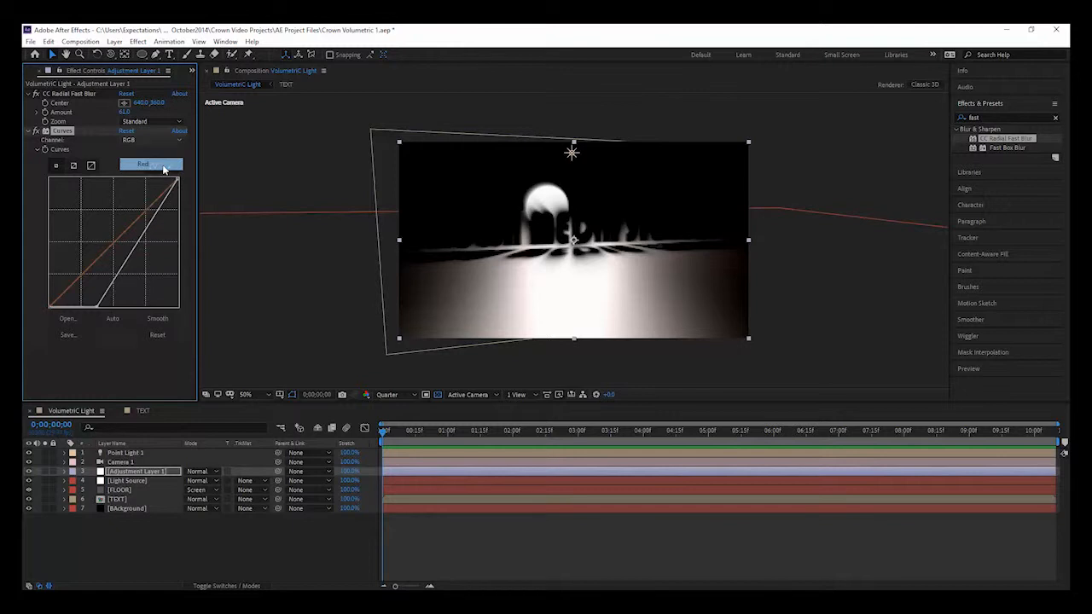
{"action": "left_click_drag", "start_coordinate": [147, 207], "coordinate": [134, 198]}
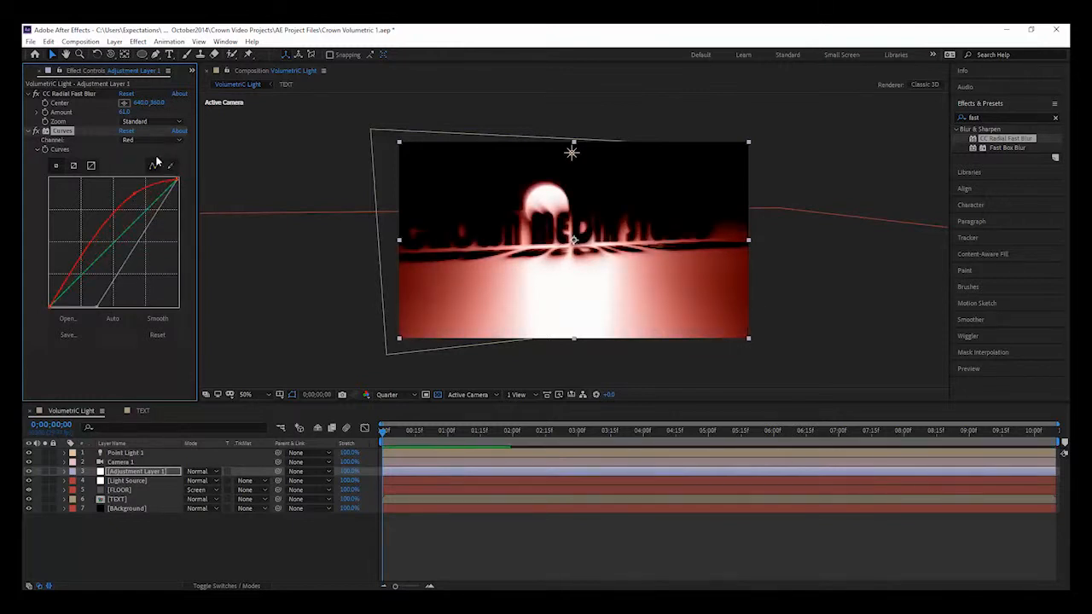
Tint the scene green by straightening the Red curve and raising the Green curve's upper midtones, and return to the RGB channel.
{"action": "left_click", "coordinate": [160, 140]}
{"action": "left_click", "coordinate": [151, 176]}
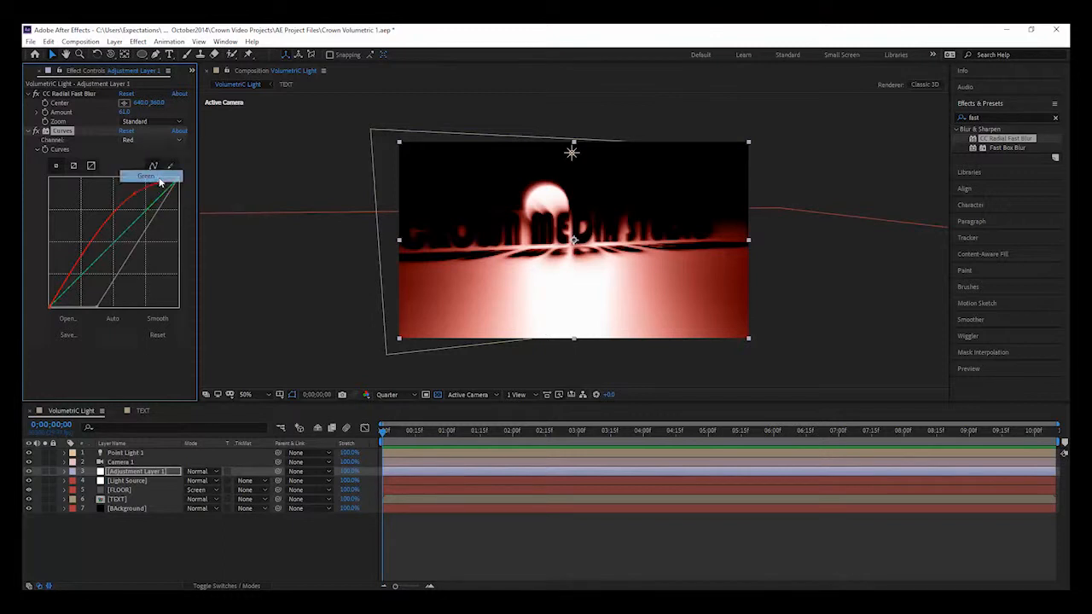
{"action": "left_click", "coordinate": [159, 142]}
{"action": "left_click", "coordinate": [157, 164]}
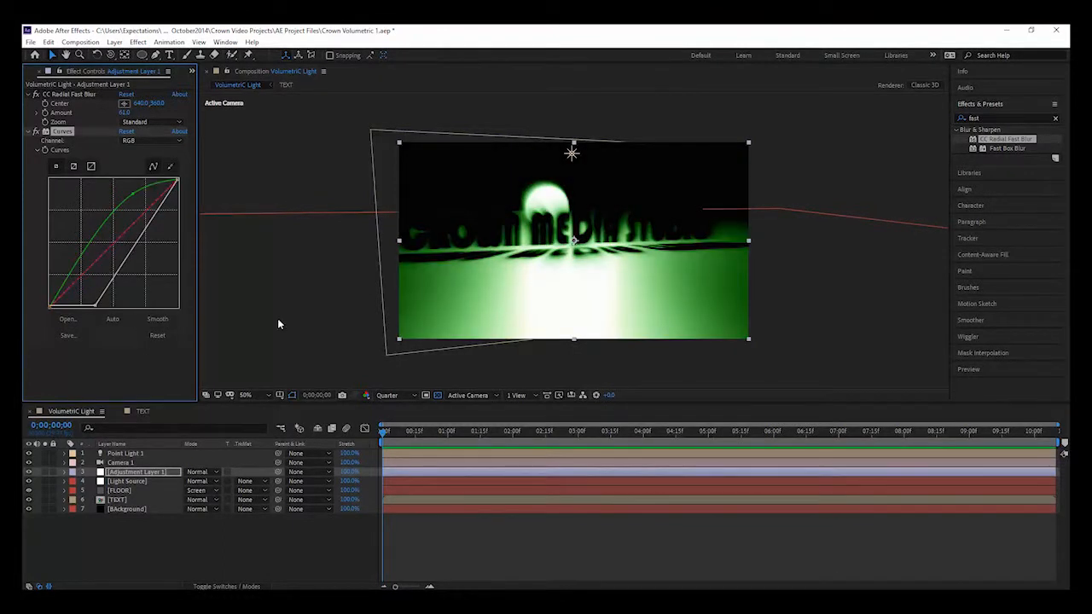
Orbit the camera to a higher, angled view with the CROWN end of the text closest.
{"action": "key", "text": "c"}
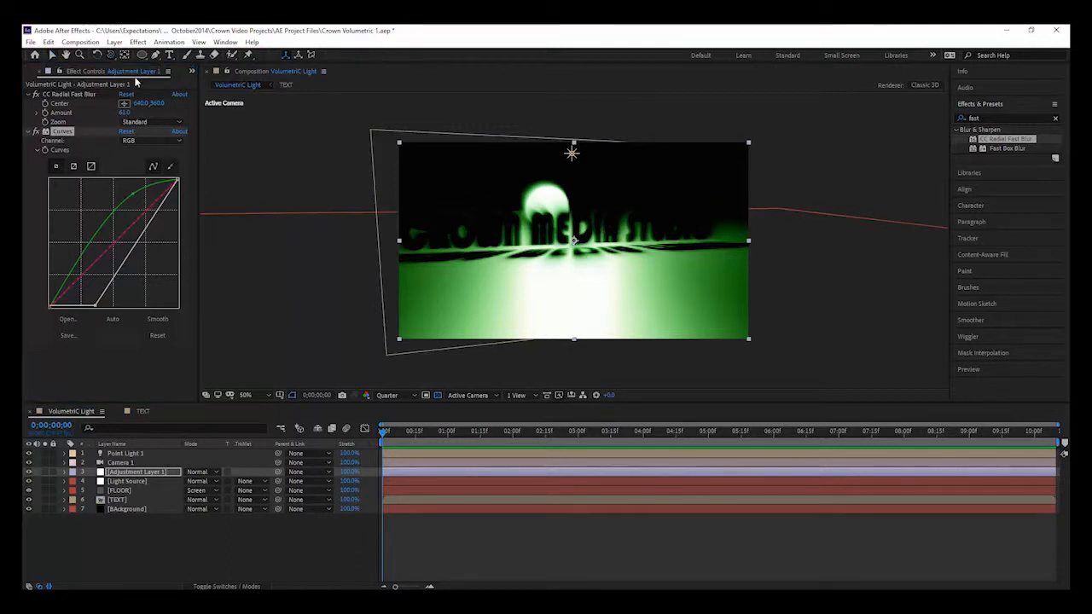
{"action": "left_click_drag", "start_coordinate": [502, 268], "coordinate": [514, 273]}
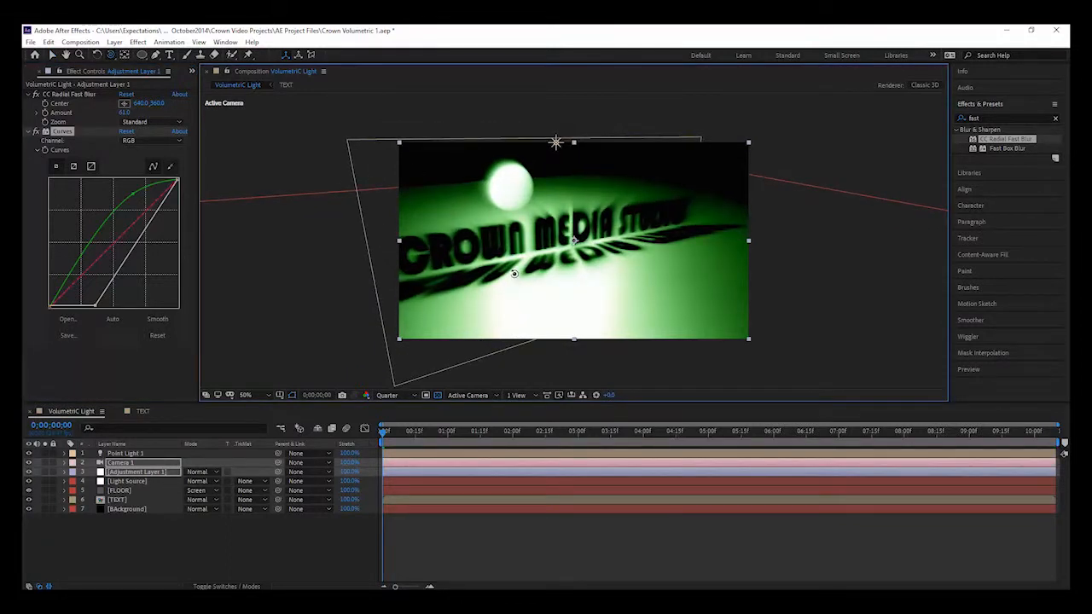
{"action": "mouse_move", "coordinate": [513, 273]}
{"action": "left_mouse_down"}
{"action": "mouse_move", "coordinate": [498, 263]}
{"action": "mouse_move", "coordinate": [505, 273]}
{"action": "left_mouse_up"}
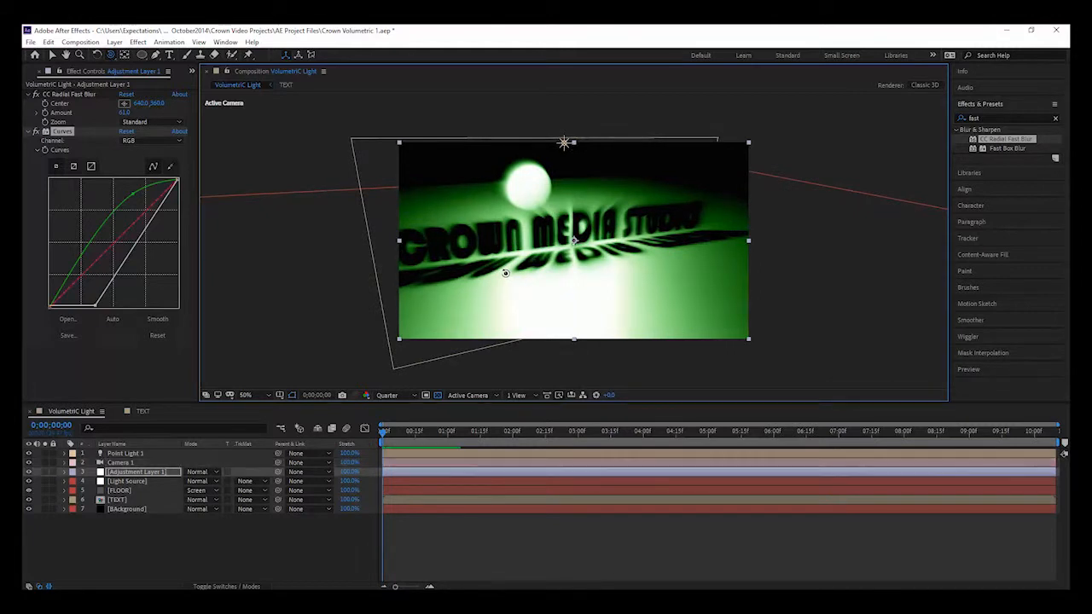
Create a white 1280 x 720 solid directly above the adjustment layer.
{"action": "right_click", "coordinate": [159, 528]}
{"action": "mouse_move", "coordinate": [204, 410]}
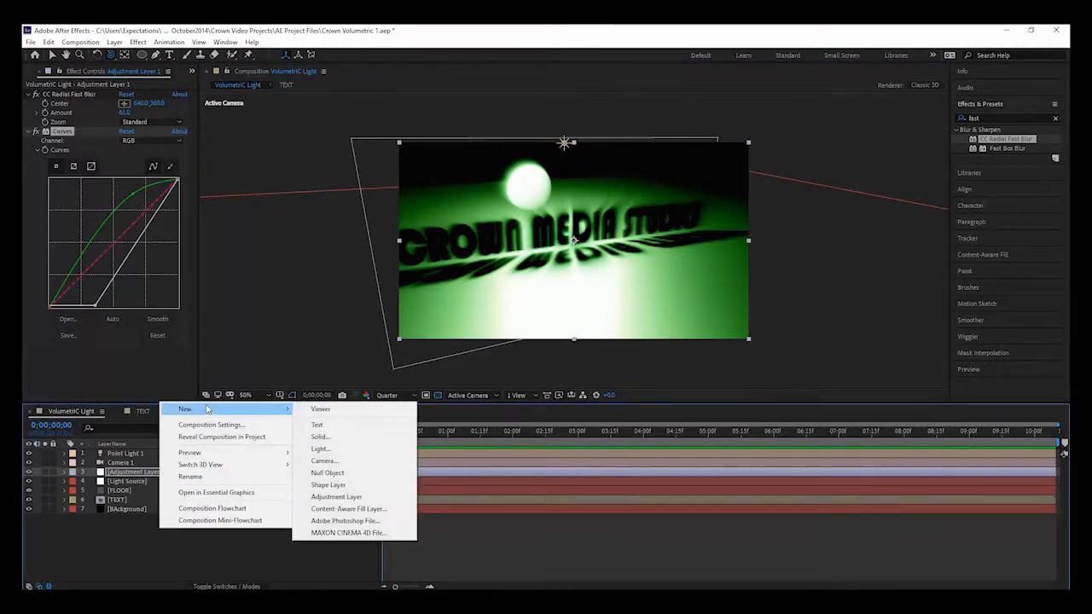
{"action": "left_click", "coordinate": [327, 438]}
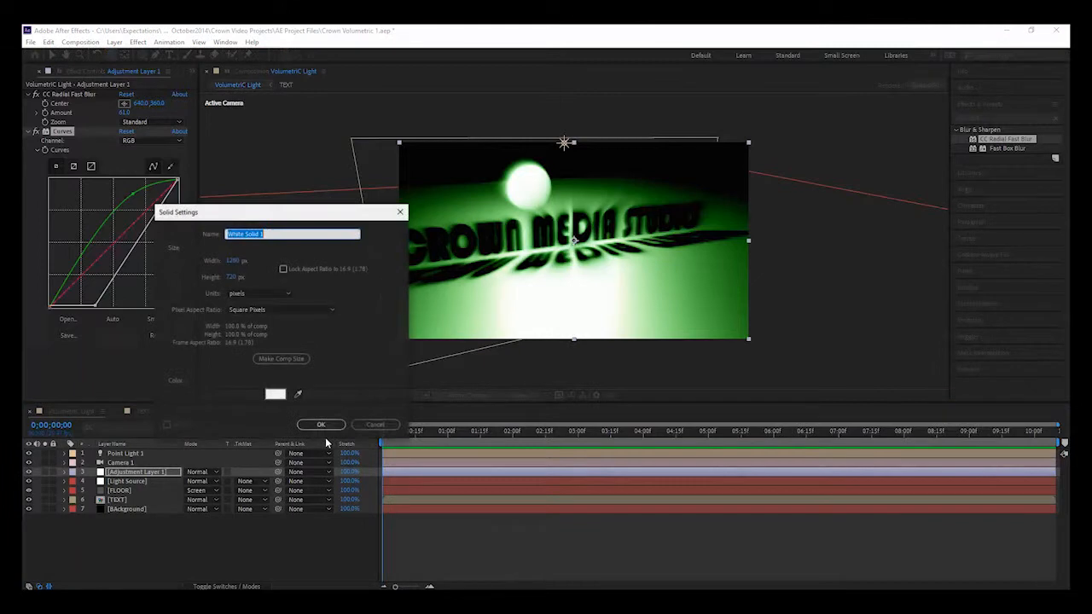
{"action": "left_click", "coordinate": [315, 425]}
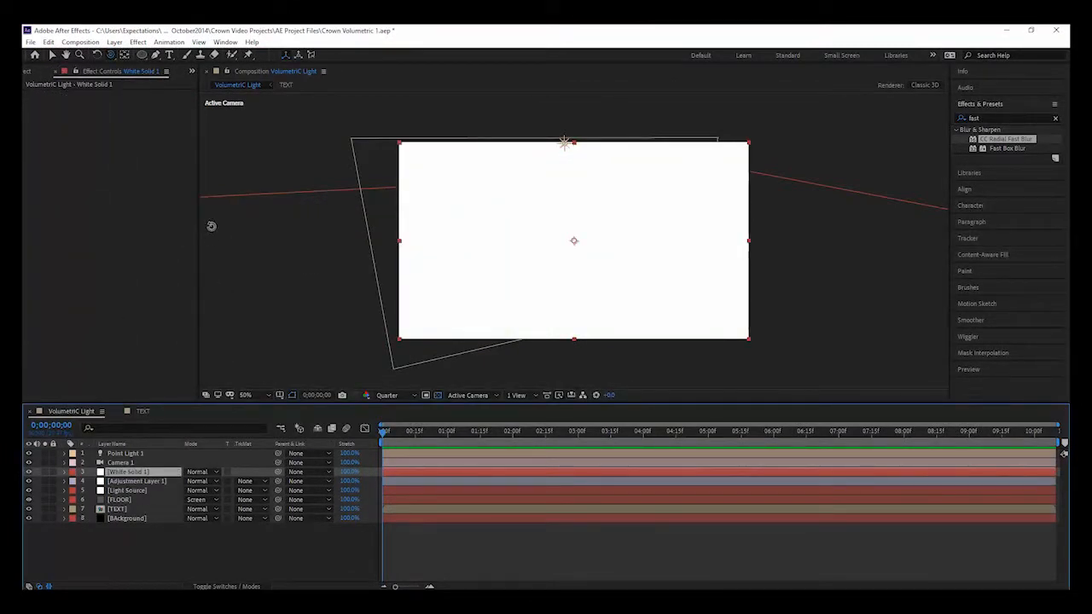
Find the Fractal Noise effect and apply it to the new white solid.
{"action": "left_click", "coordinate": [985, 117]}
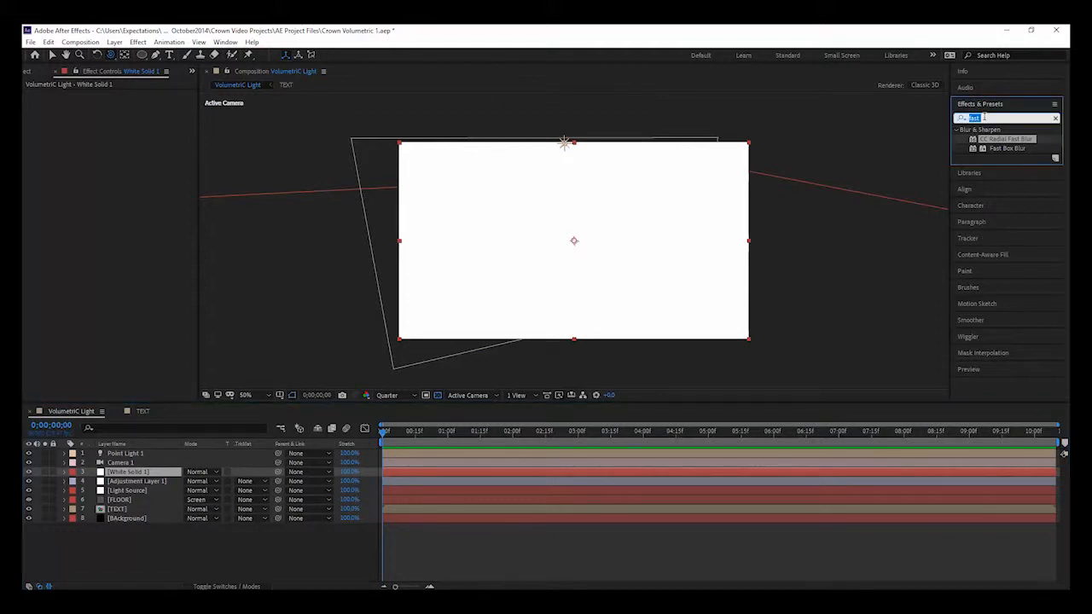
{"action": "type", "text": "fracta"}
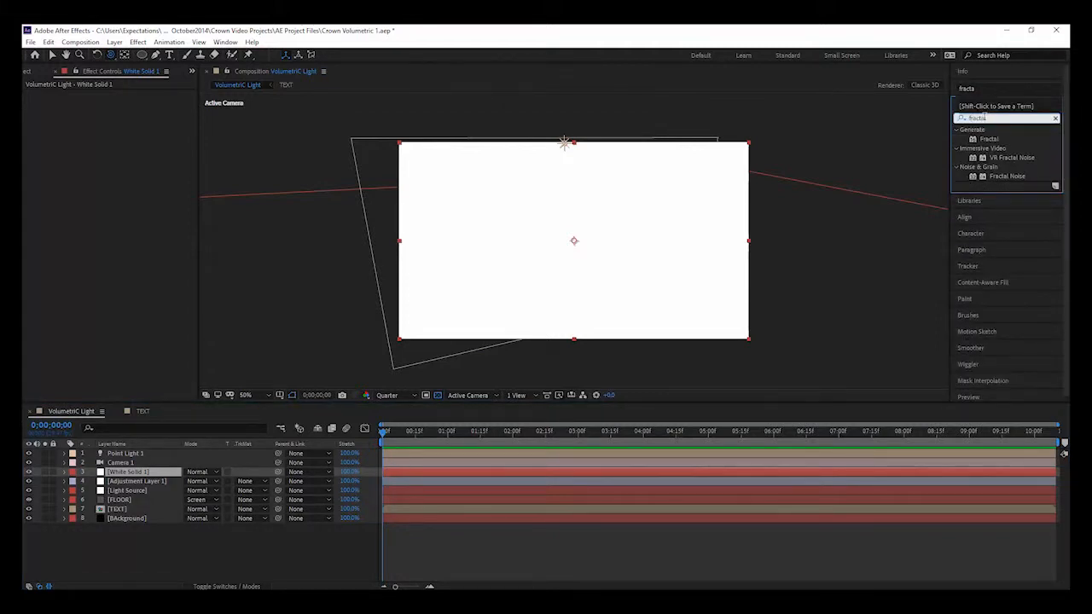
{"action": "left_click_drag", "start_coordinate": [1023, 178], "coordinate": [393, 475]}
Rename the white solid layer as Fractals.
{"action": "right_click", "coordinate": [152, 471]}
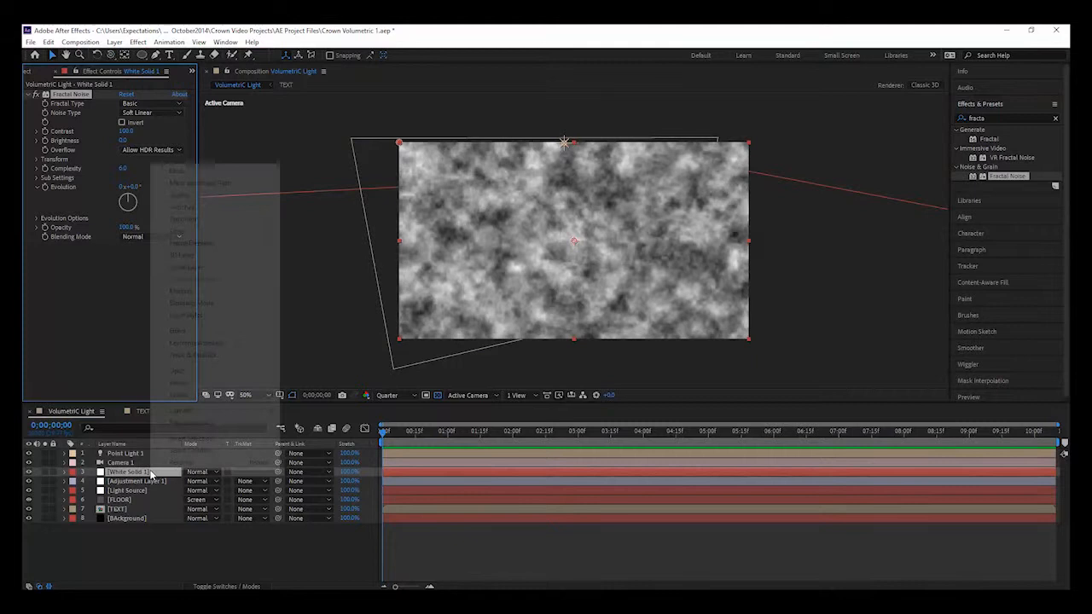
{"action": "left_click", "coordinate": [179, 462]}
{"action": "type", "text": "F"}
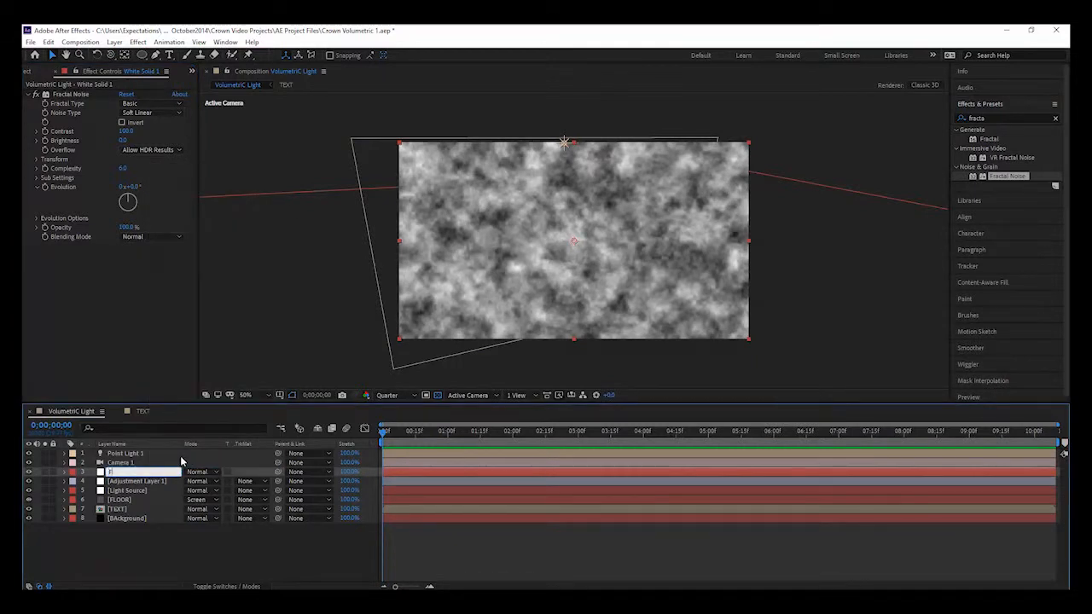
{"action": "type", "text": "ractals"}
{"action": "key", "text": "Return"}
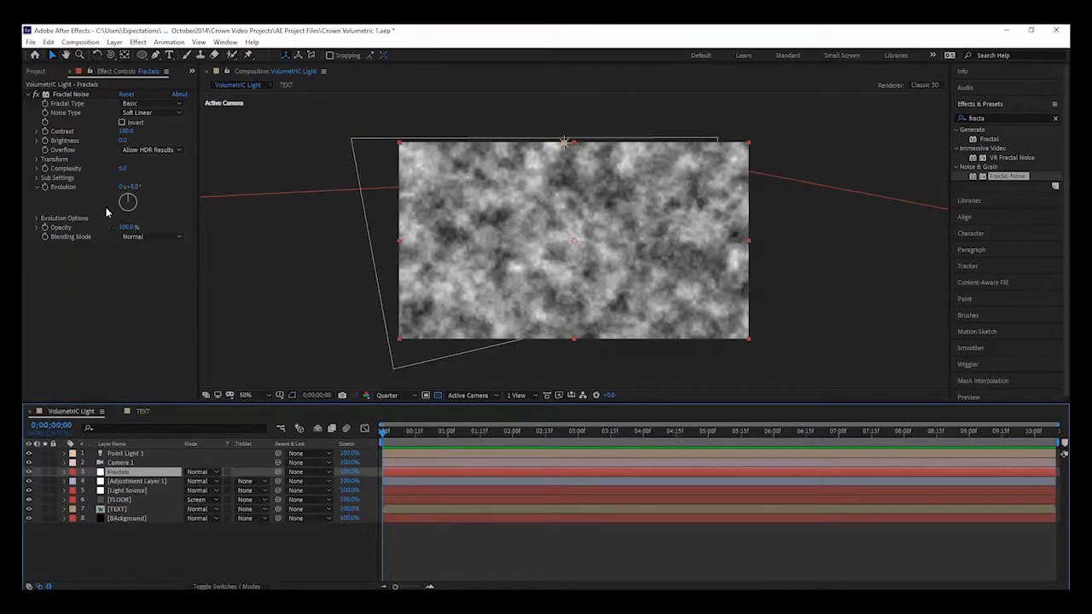
Set the Fractal Noise type to Dynamic and its Sub Rotation to 139° on the Fractals layer.
{"action": "left_click", "coordinate": [180, 104]}
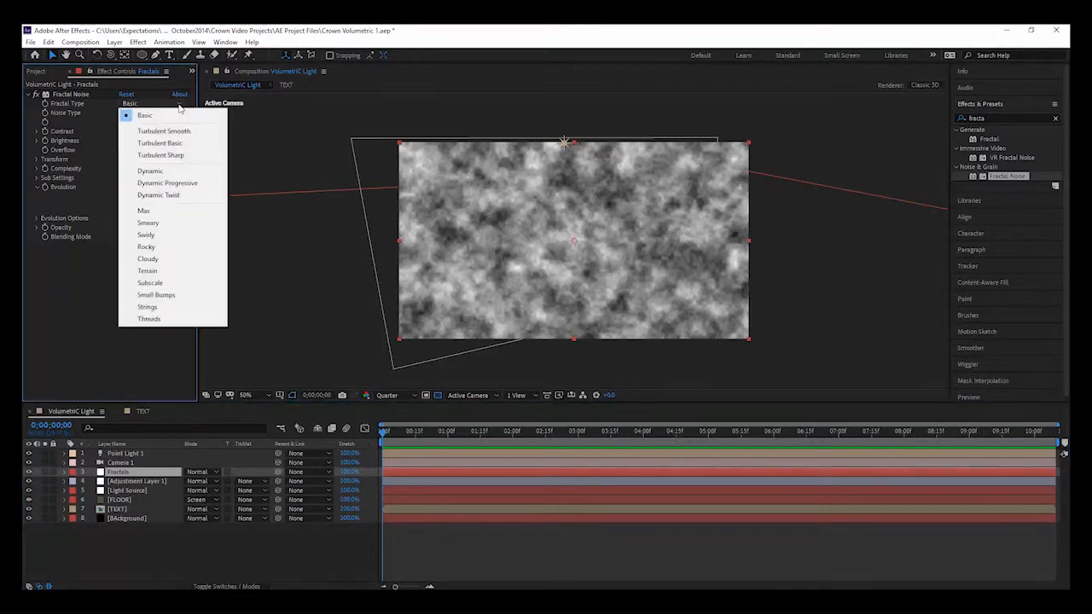
{"action": "left_click", "coordinate": [166, 171]}
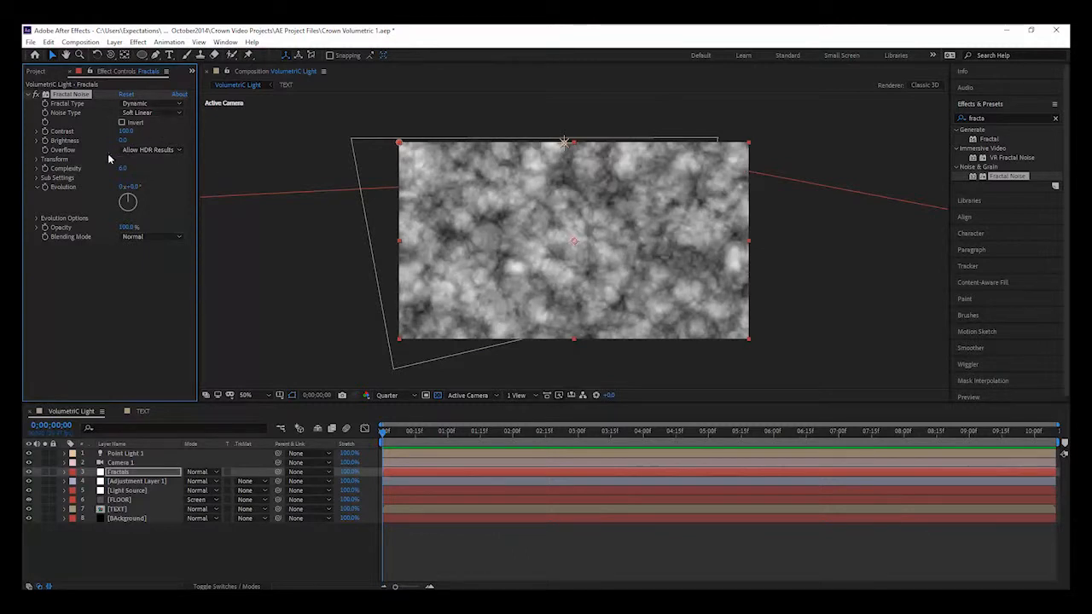
{"action": "left_click", "coordinate": [37, 177]}
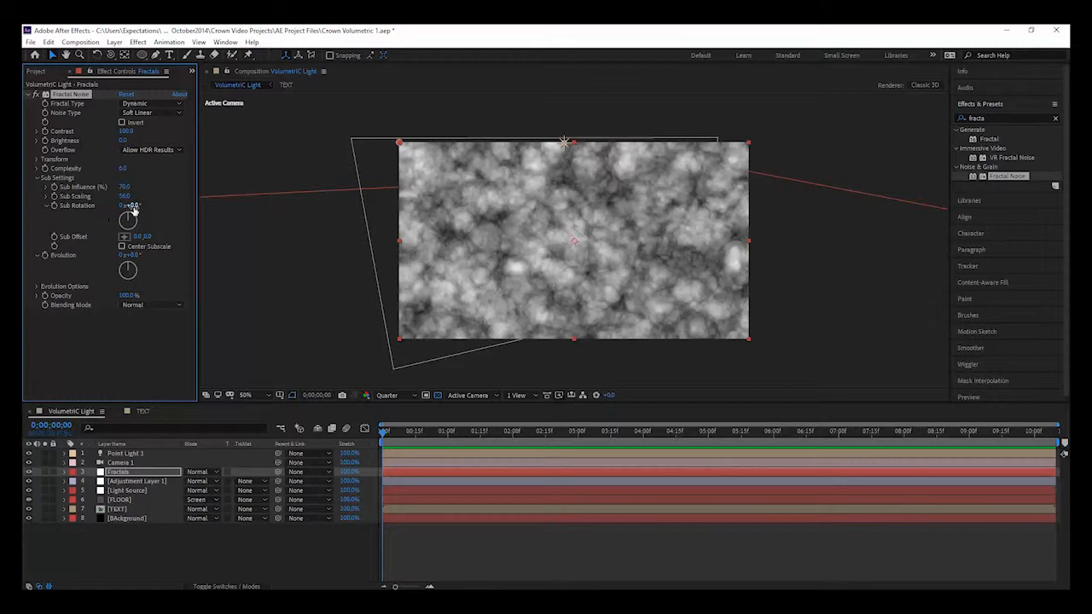
{"action": "left_click_drag", "start_coordinate": [135, 207], "coordinate": [232, 224]}
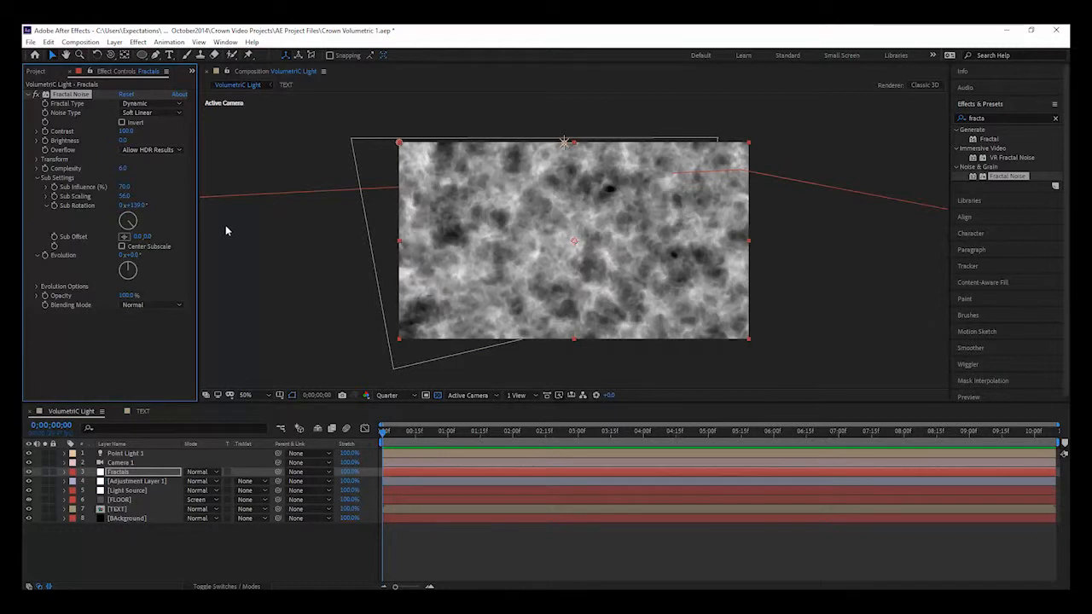
Mask the Fractals layer with a wide, flat ellipse across the middle of the frame and make it a 3D layer.
{"action": "left_click", "coordinate": [141, 54]}
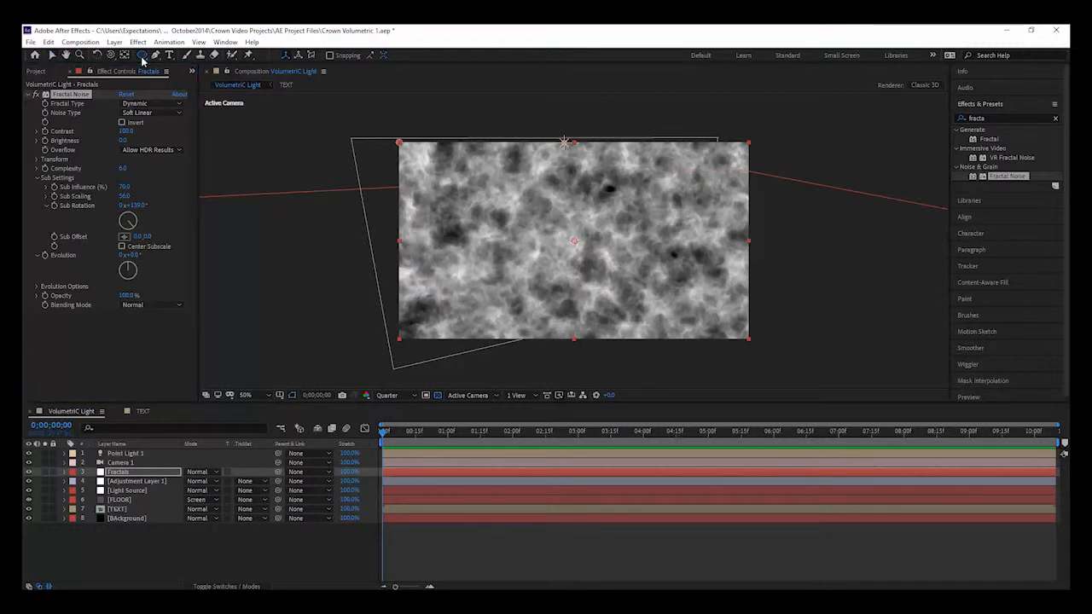
{"action": "left_click_drag", "start_coordinate": [409, 200], "coordinate": [728, 290]}
{"action": "left_click", "coordinate": [243, 586]}
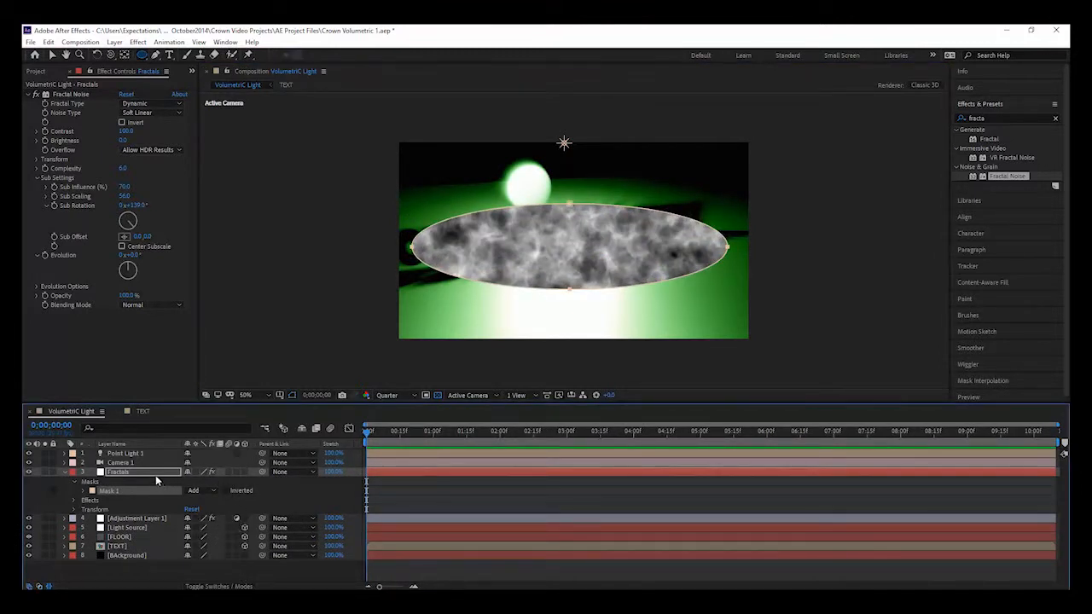
{"action": "left_click", "coordinate": [243, 470]}
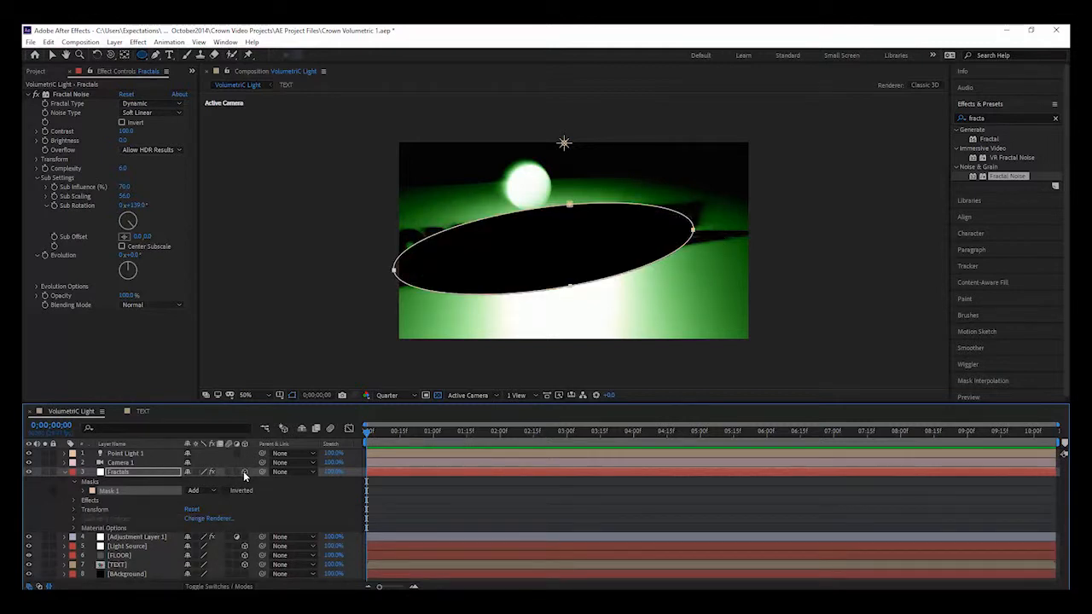
{"action": "key", "text": "v"}
{"action": "left_click", "coordinate": [73, 482]}
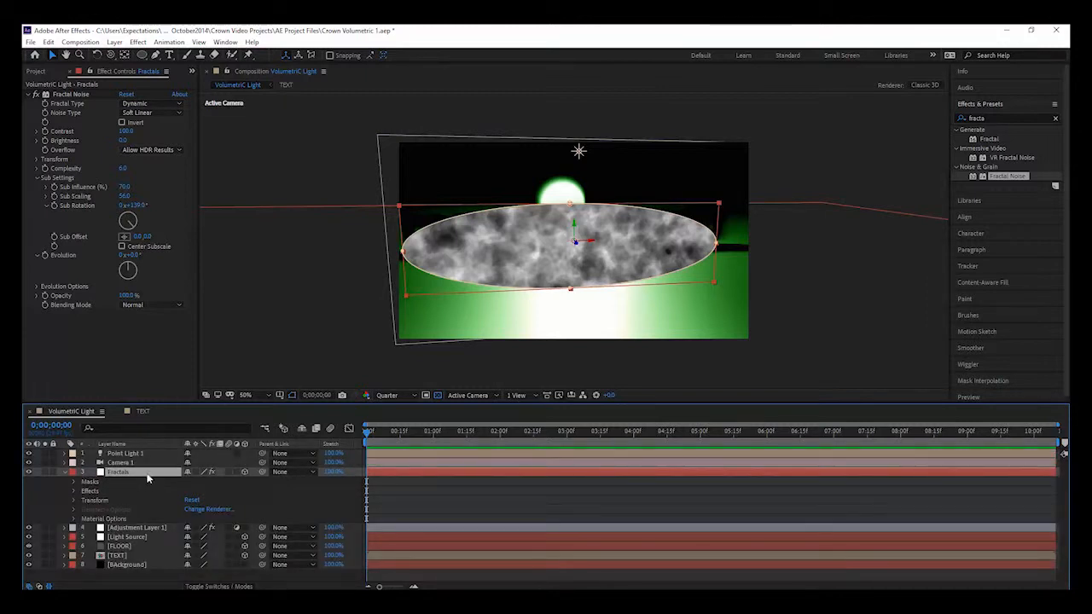
Place Fractals directly beneath the TEXT layer in the stack, and raise and widen its ellipse behind the words.
{"action": "left_click_drag", "start_coordinate": [146, 477], "coordinate": [146, 564]}
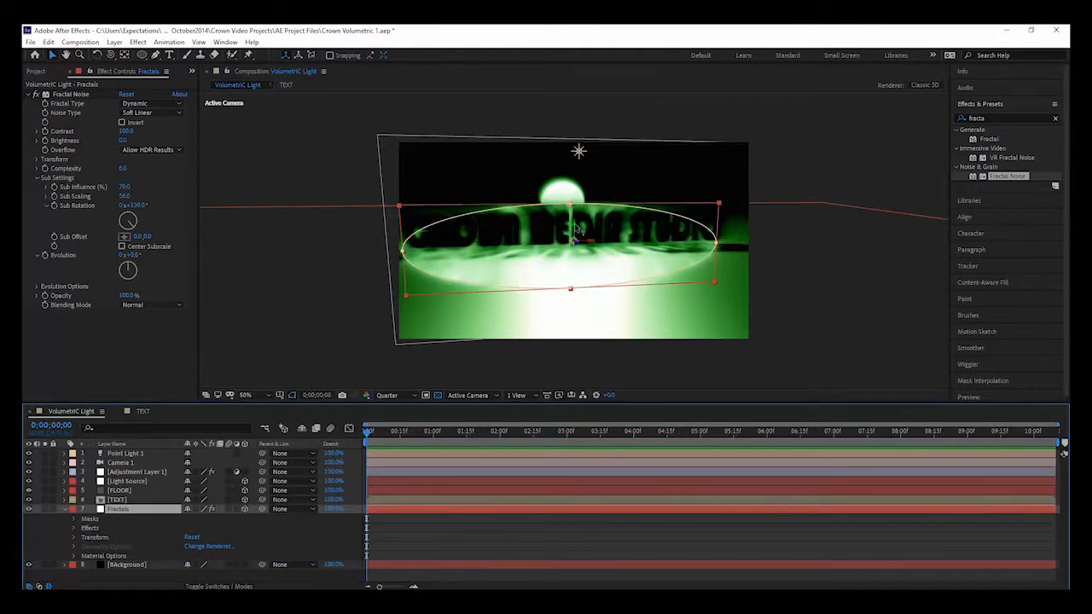
{"action": "left_click_drag", "start_coordinate": [575, 229], "coordinate": [581, 212]}
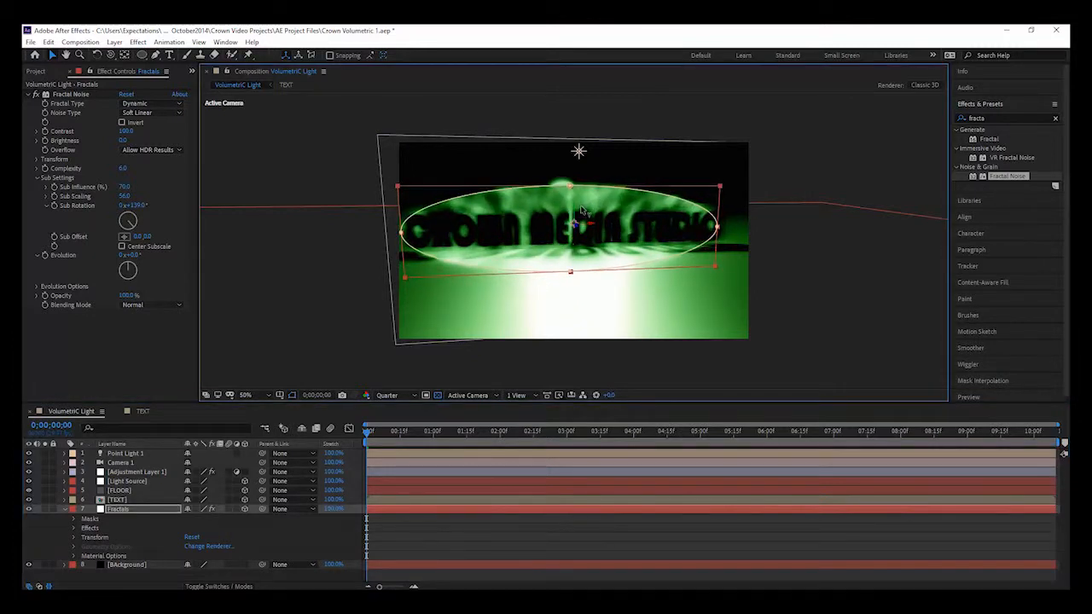
{"action": "left_click", "coordinate": [719, 229]}
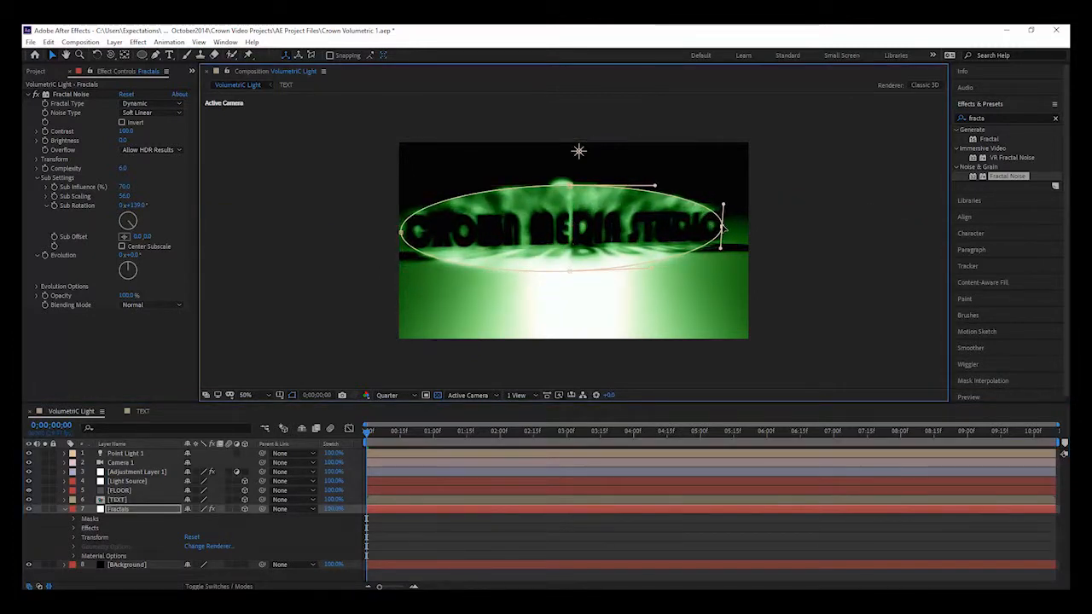
{"action": "left_click_drag", "start_coordinate": [400, 232], "coordinate": [389, 230]}
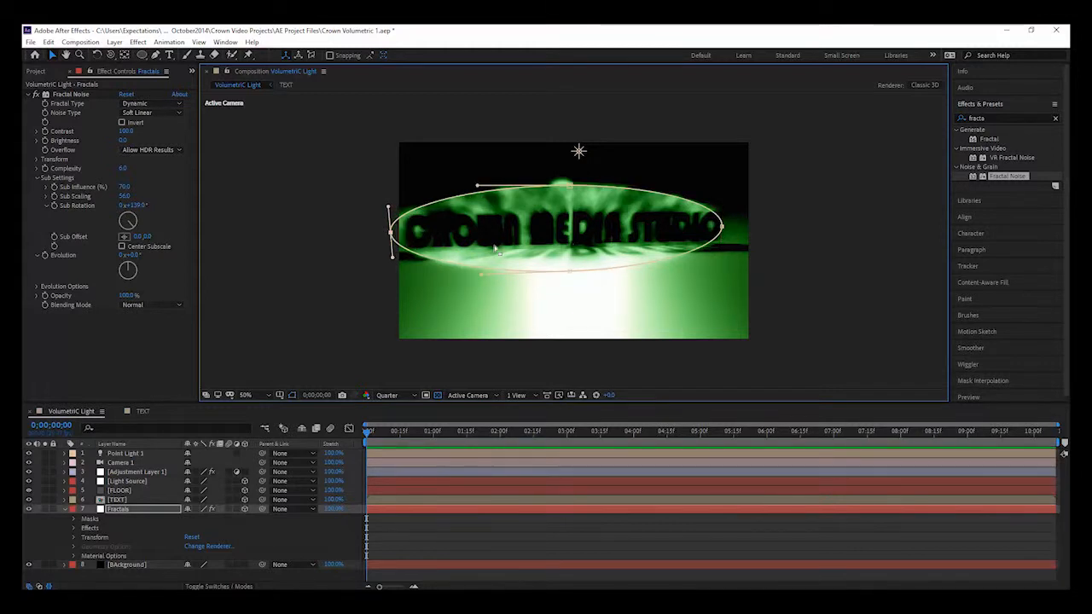
Apply a Curves effect to the Fractals layer and raise its green and blue curves for a teal tint.
{"action": "left_click", "coordinate": [114, 510]}
{"action": "right_click", "coordinate": [119, 356]}
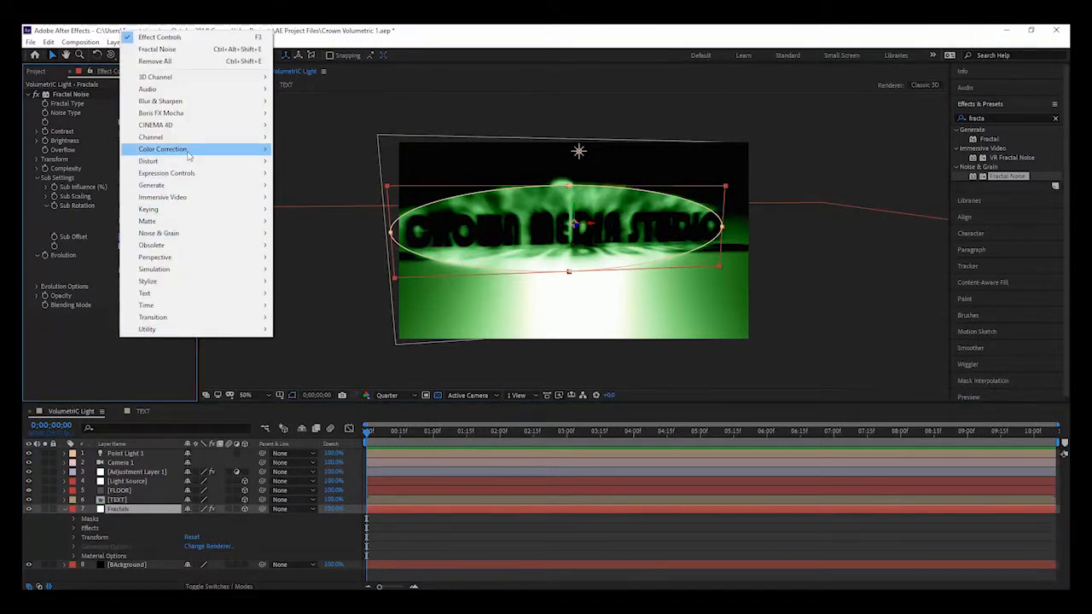
{"action": "mouse_move", "coordinate": [213, 149]}
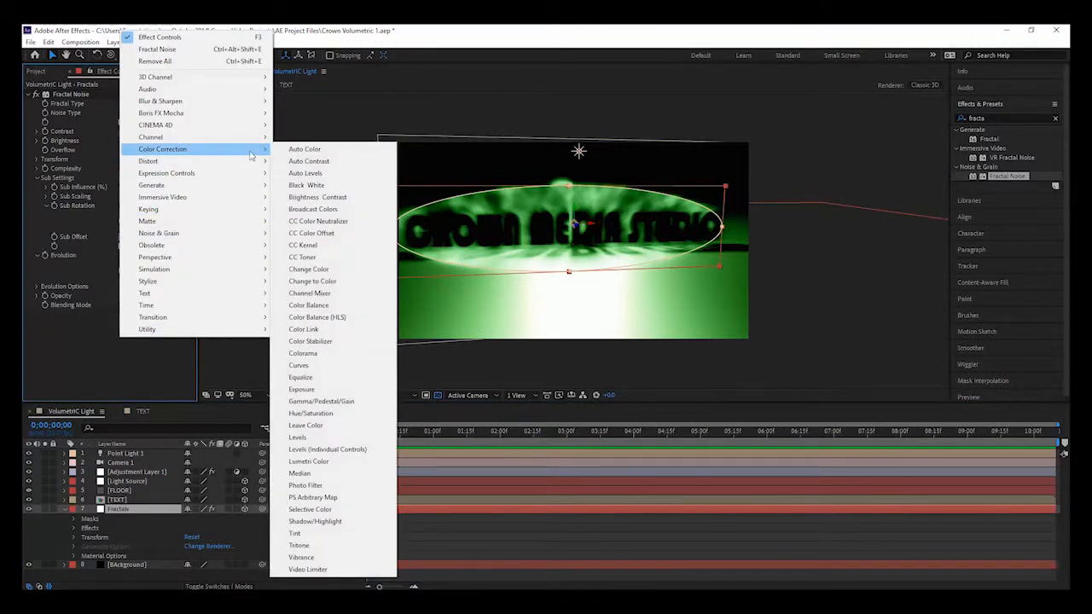
{"action": "left_click", "coordinate": [326, 367]}
{"action": "left_click_drag", "start_coordinate": [137, 272], "coordinate": [126, 263]}
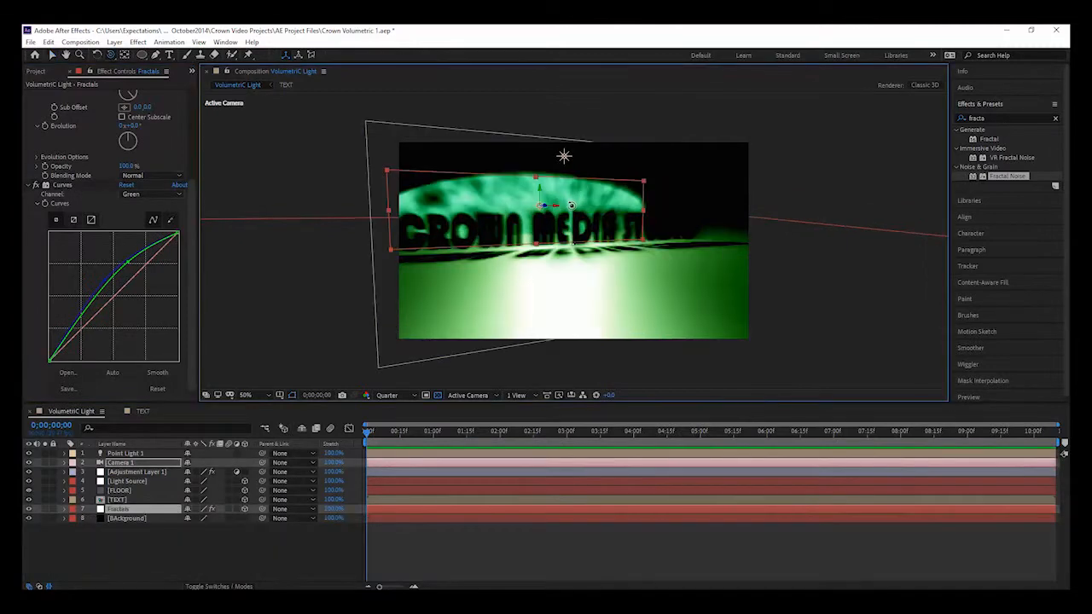
Animate Camera 1 with Point of Interest and Position keyframes, from a high view at 0;00 to a low angled view at 2;01.
{"action": "left_click_drag", "start_coordinate": [569, 205], "coordinate": [497, 296]}
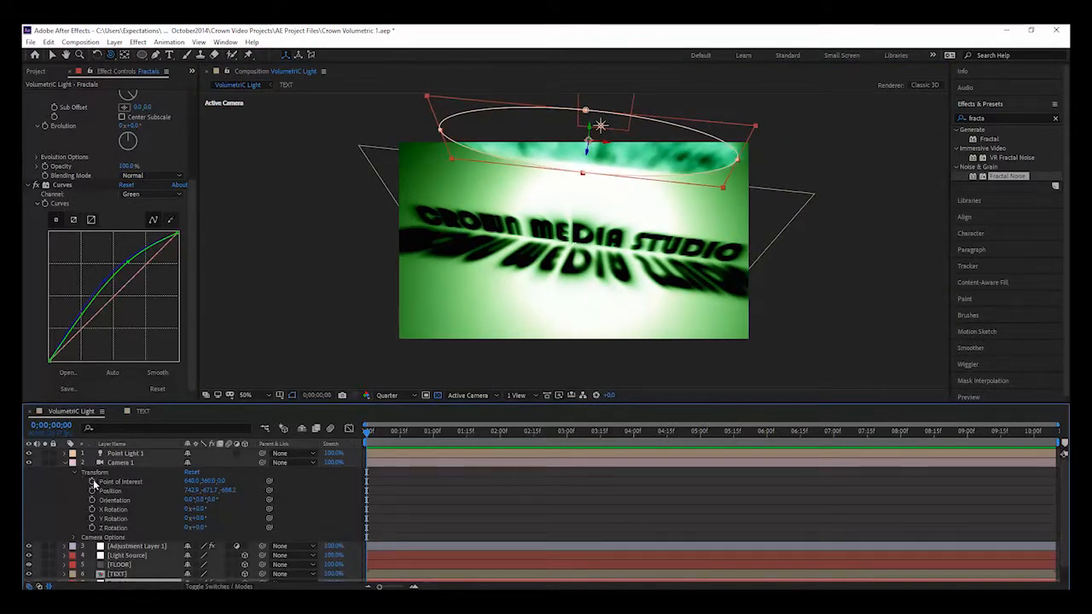
{"action": "left_click", "coordinate": [92, 481]}
{"action": "left_click", "coordinate": [92, 490]}
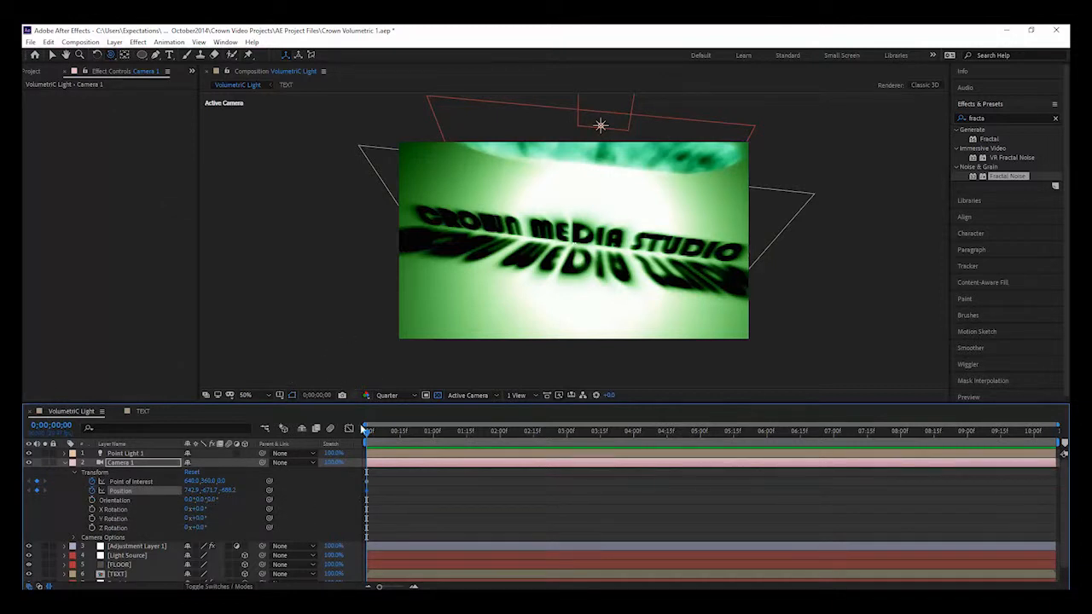
{"action": "left_click_drag", "start_coordinate": [368, 433], "coordinate": [503, 454]}
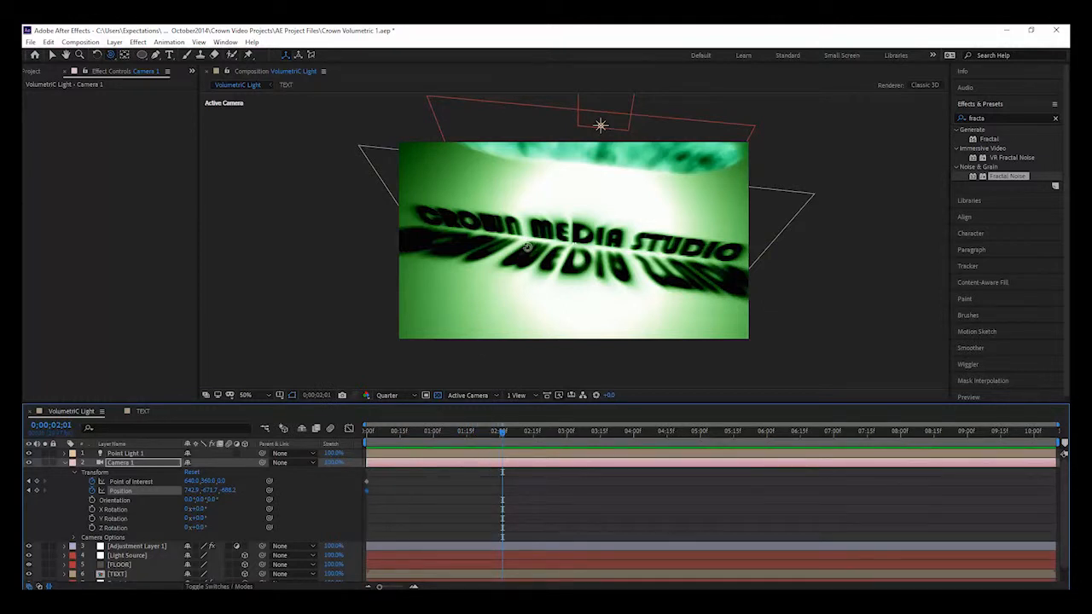
{"action": "left_click_drag", "start_coordinate": [481, 272], "coordinate": [537, 215]}
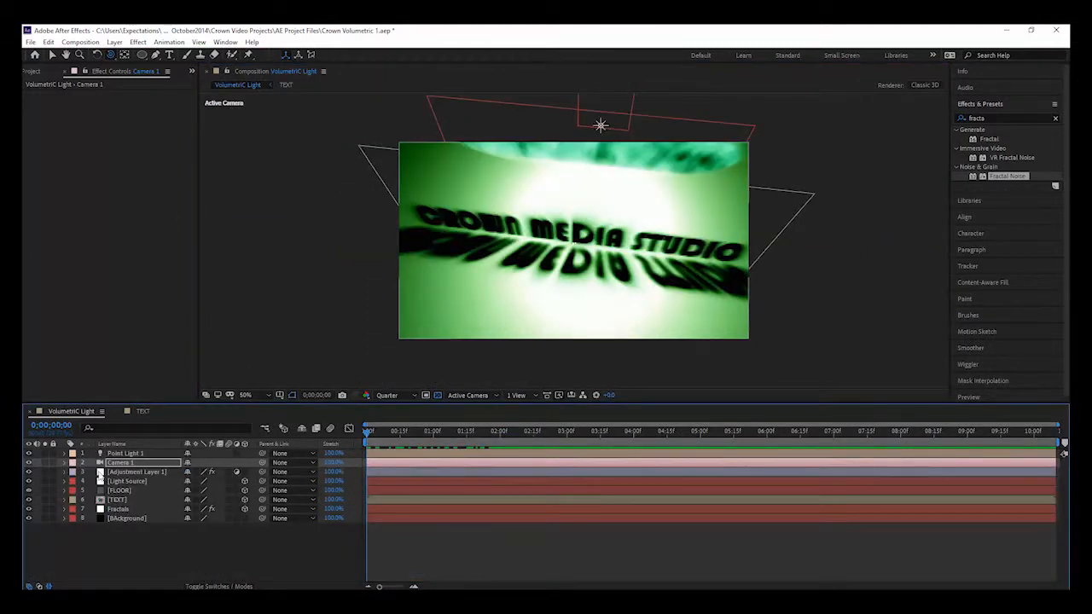
Keyframe the adjustment layer's CC Radial Fast Blur Amount at 0;00 and set it to 15 at 2;00.
{"action": "left_click", "coordinate": [90, 473]}
{"action": "left_click", "coordinate": [64, 473]}
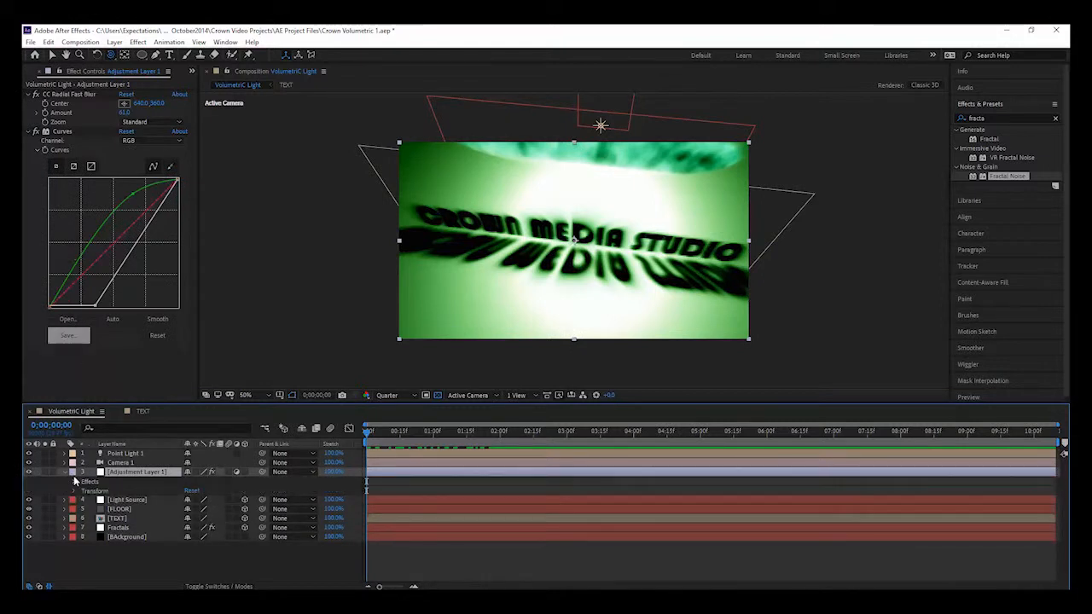
{"action": "left_click", "coordinate": [73, 483]}
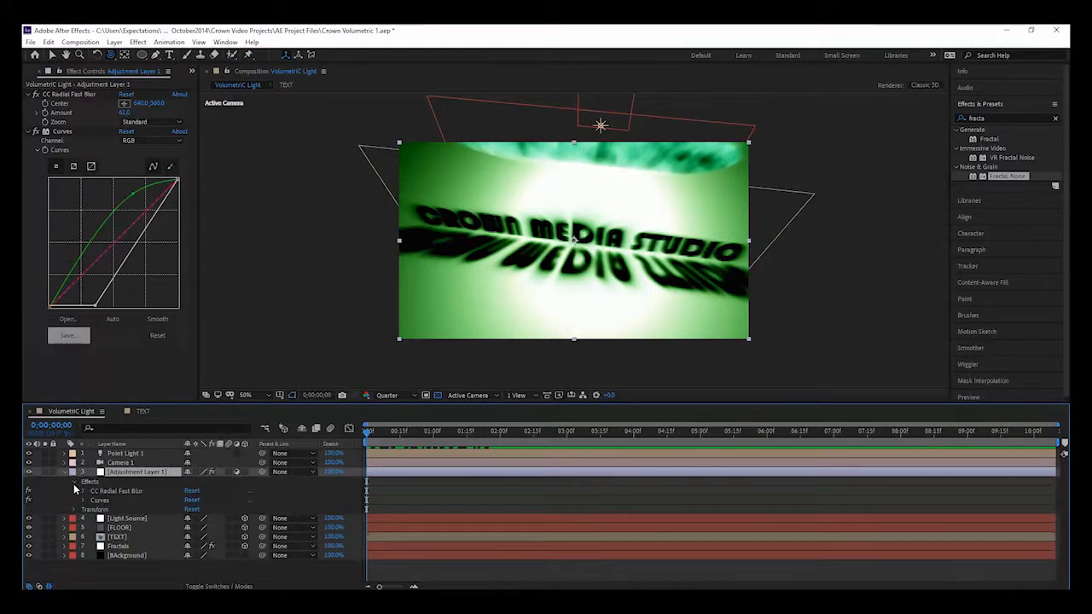
{"action": "left_click", "coordinate": [84, 492]}
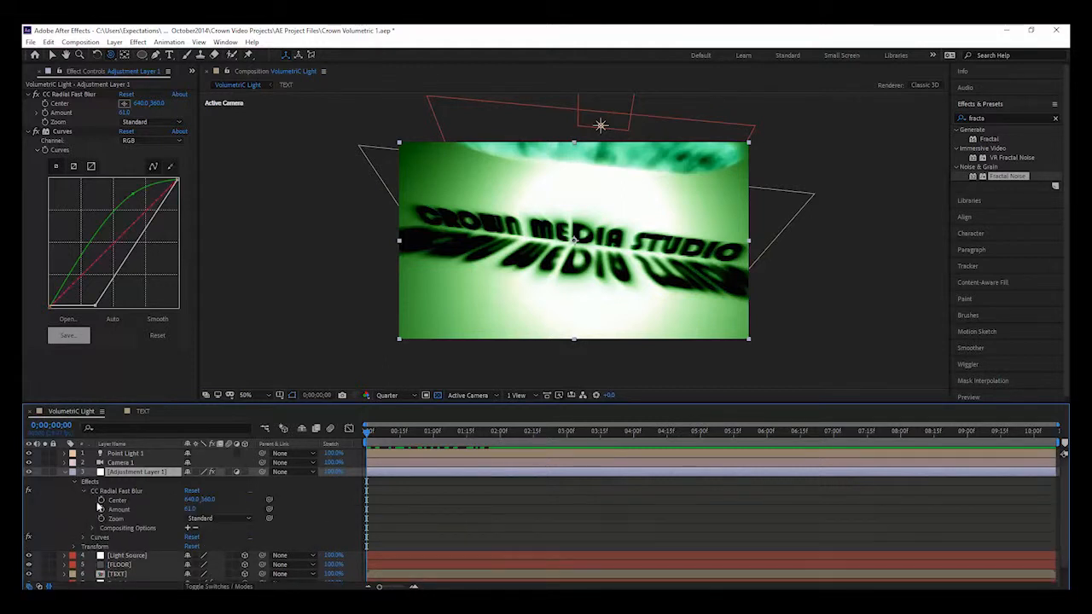
{"action": "left_click", "coordinate": [102, 509]}
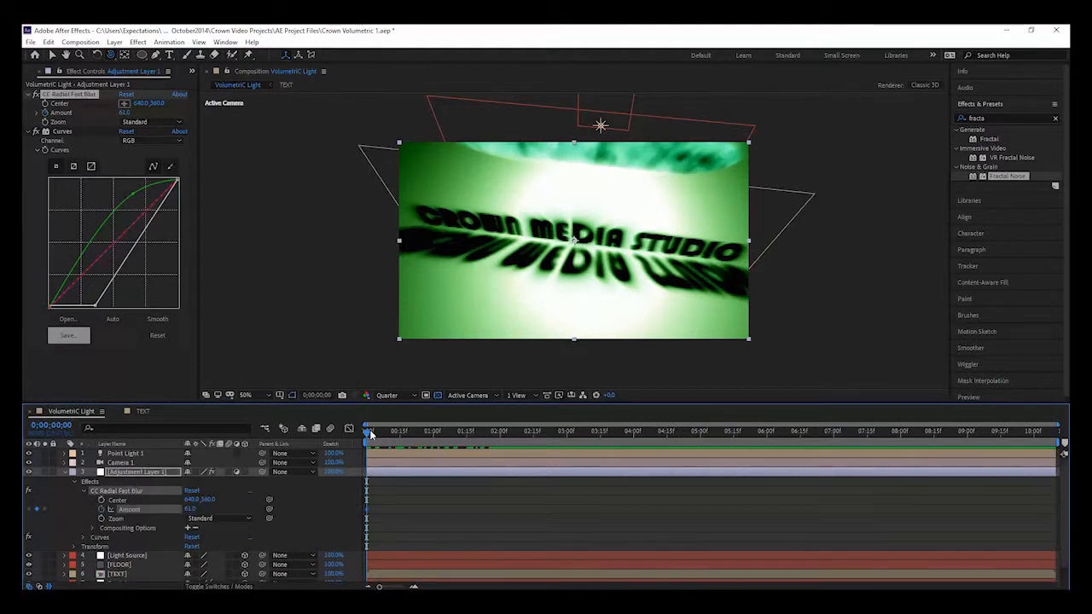
{"action": "left_click_drag", "start_coordinate": [369, 434], "coordinate": [502, 467]}
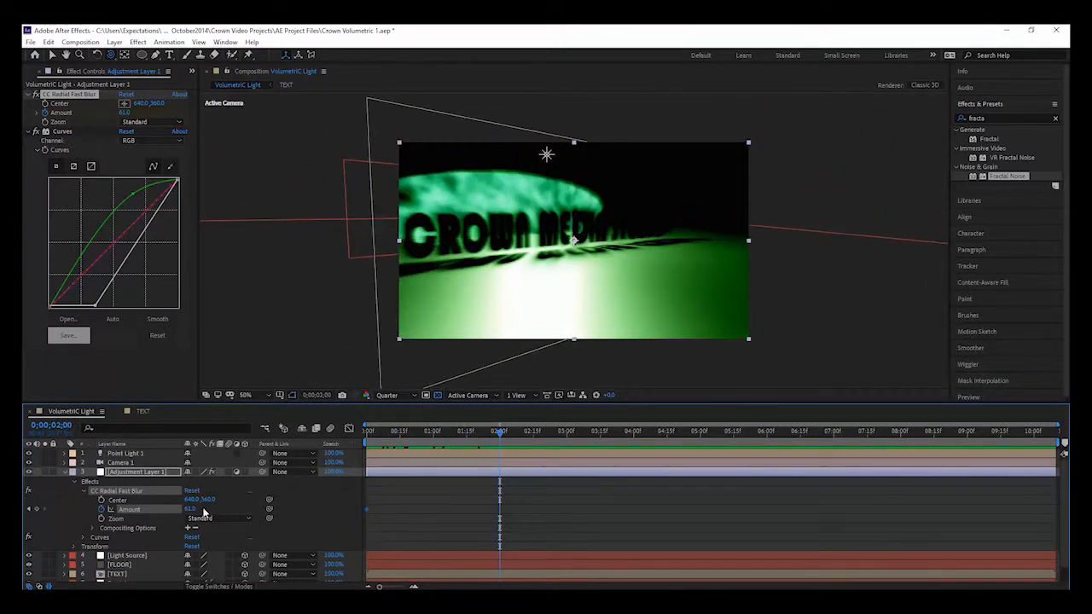
{"action": "left_click_drag", "start_coordinate": [192, 510], "coordinate": [169, 509]}
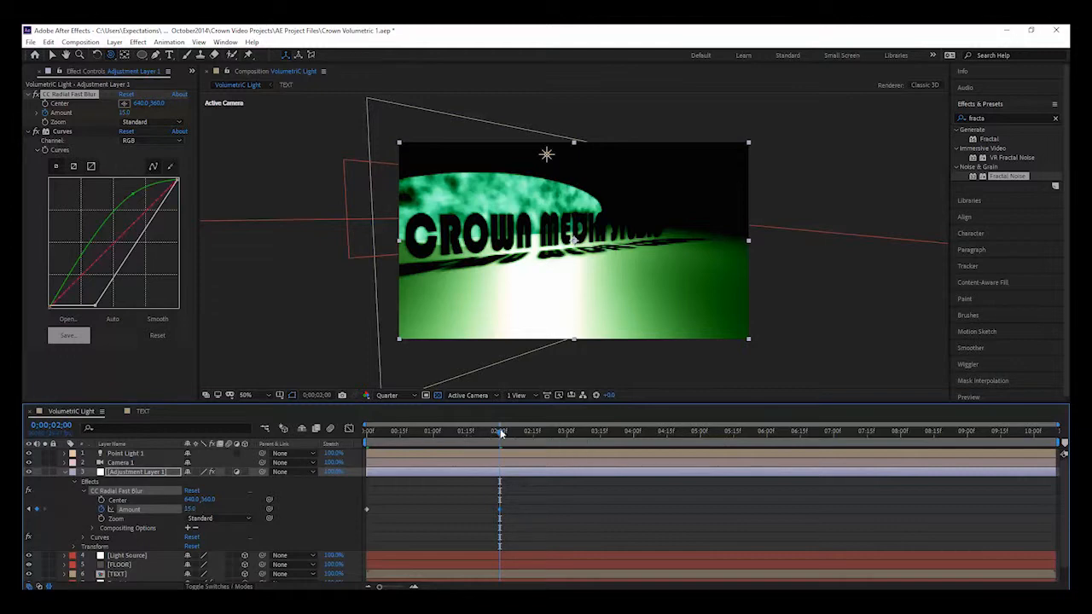
Set the radial blur Amount to 76 at 0;00 and preview the animation.
{"action": "key", "text": "Home"}
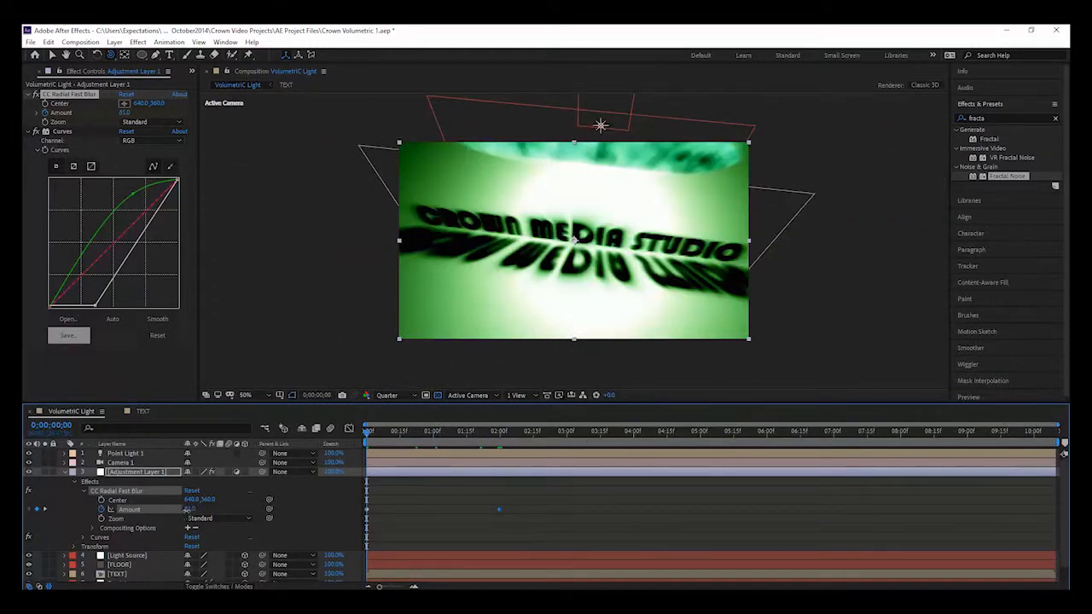
{"action": "left_click_drag", "start_coordinate": [187, 509], "coordinate": [190, 509]}
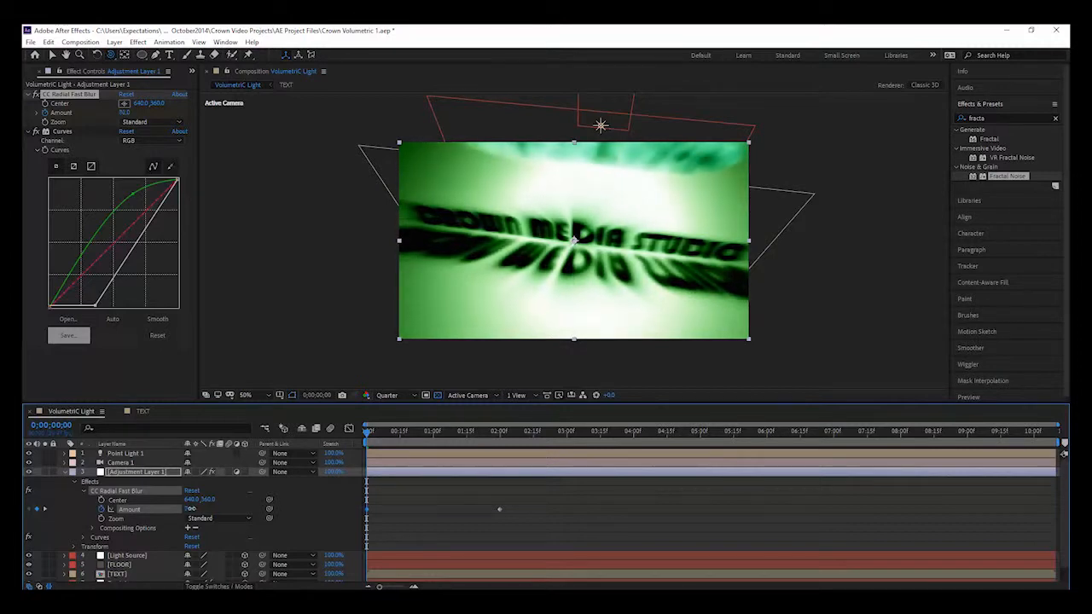
{"action": "key", "text": "space"}
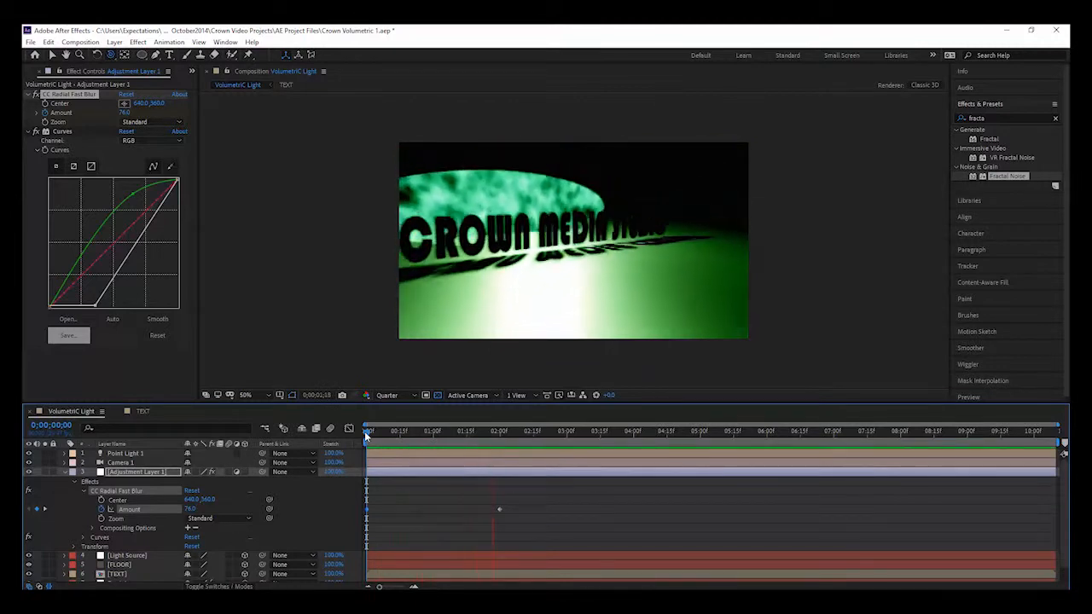
{"action": "key", "text": "space"}
Reveal Camera 1's keyframes, go to its second Position keyframe at 2;01 and advance the current time one frame to 2;02.
{"action": "left_click_drag", "start_coordinate": [546, 433], "coordinate": [518, 475]}
{"action": "right_click", "coordinate": [442, 501]}
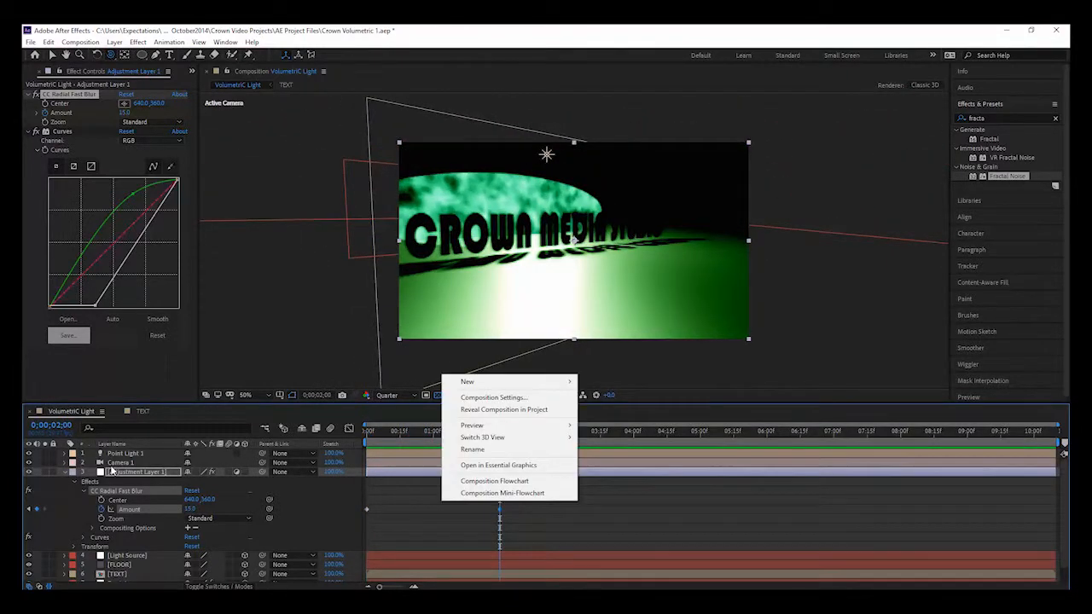
{"action": "left_click", "coordinate": [112, 464]}
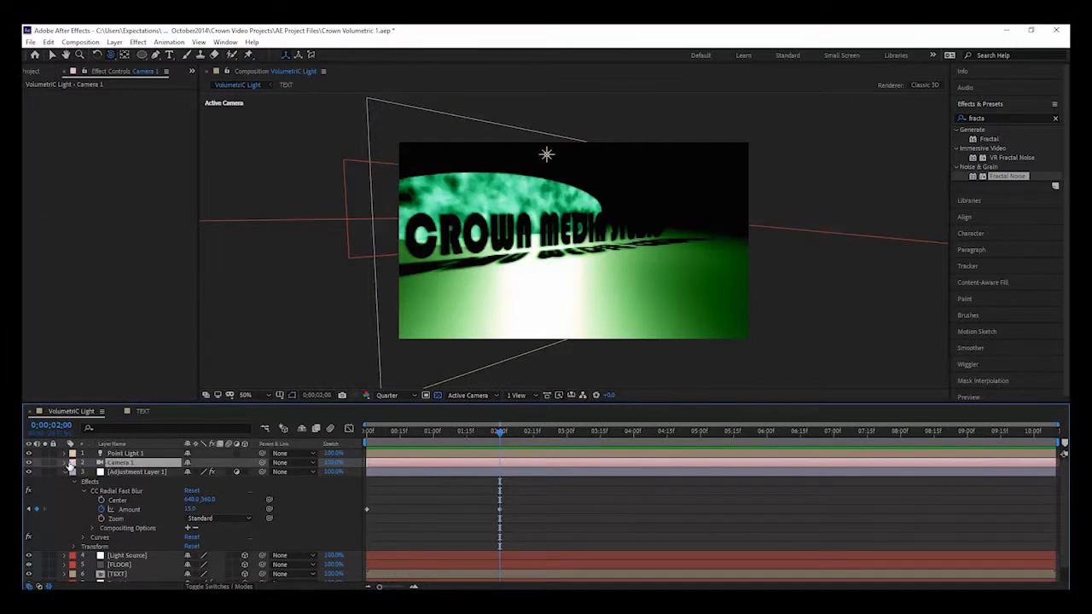
{"action": "left_click", "coordinate": [63, 462]}
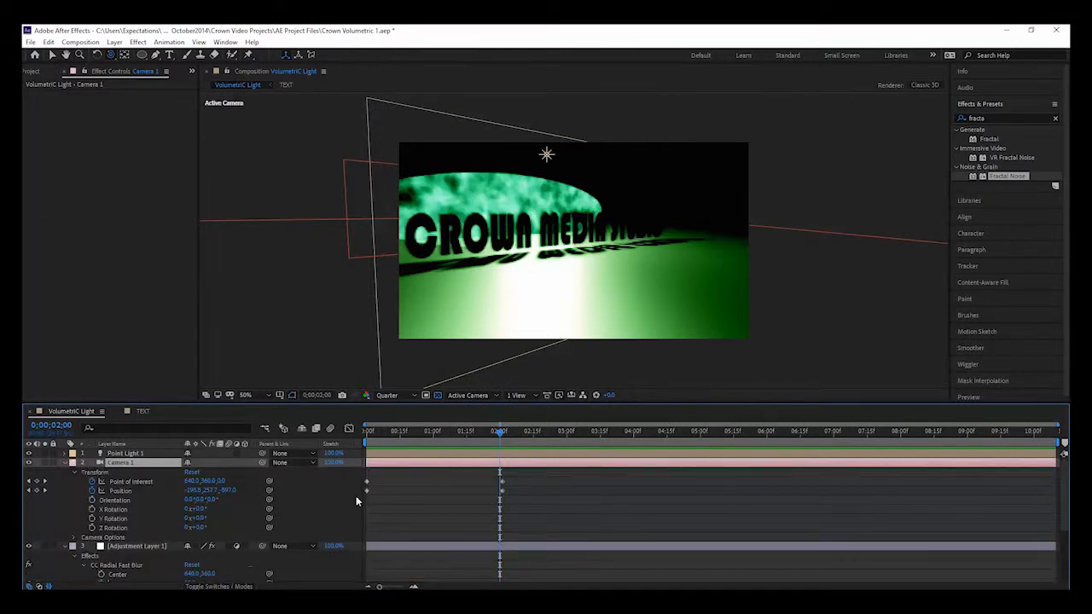
{"action": "right_click", "coordinate": [502, 492]}
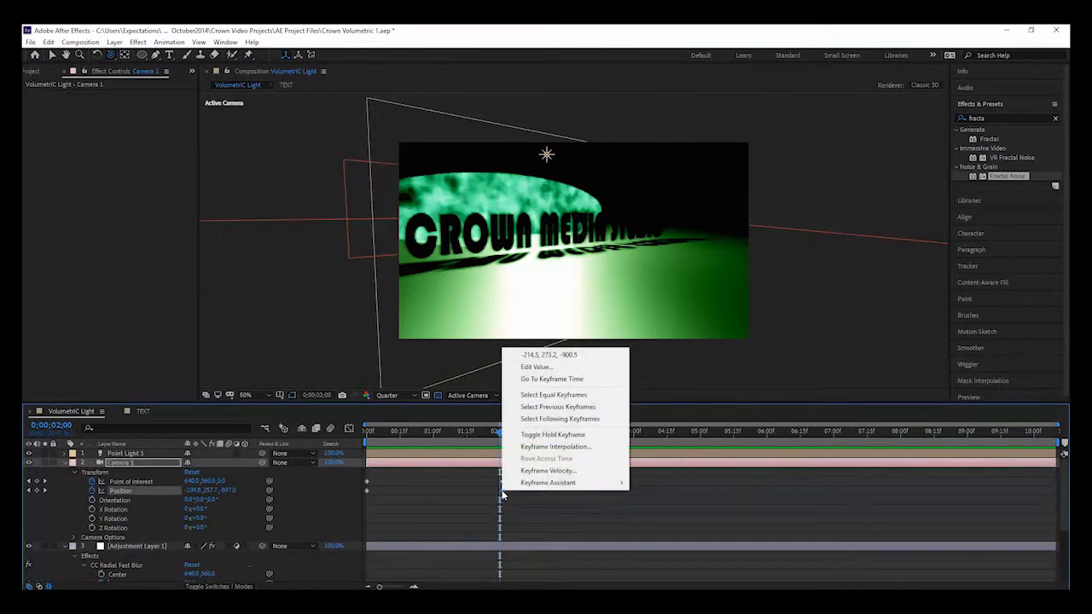
{"action": "left_click", "coordinate": [546, 381]}
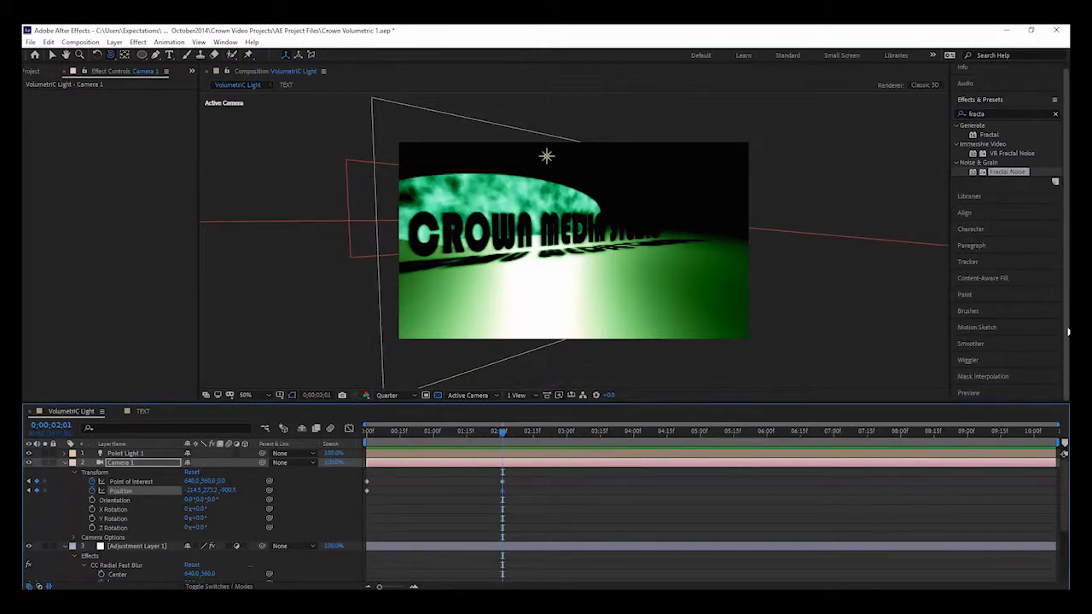
{"action": "left_click", "coordinate": [991, 394]}
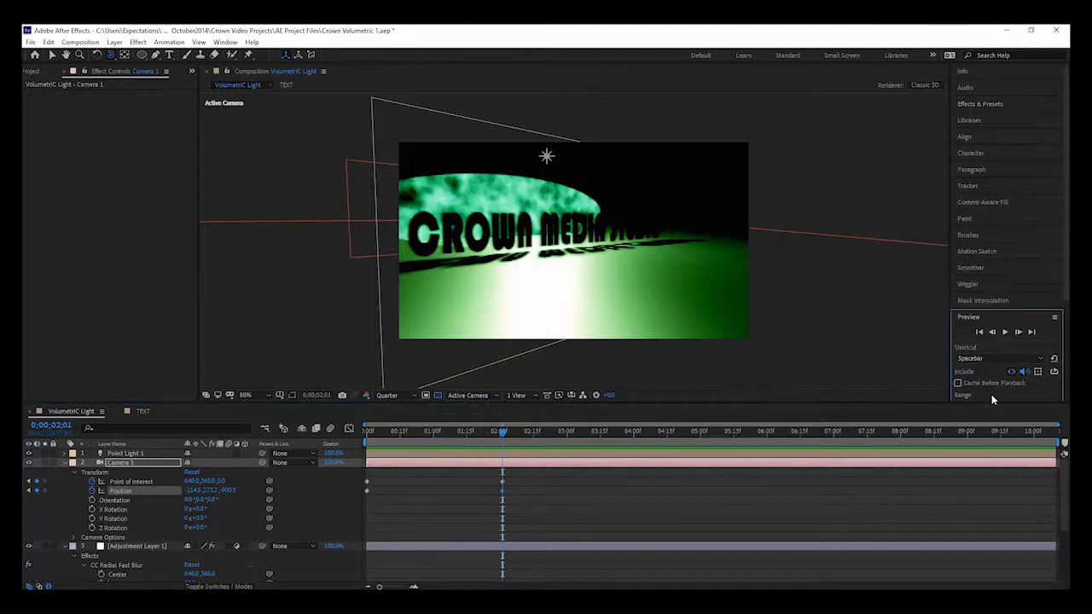
{"action": "left_click", "coordinate": [1017, 334]}
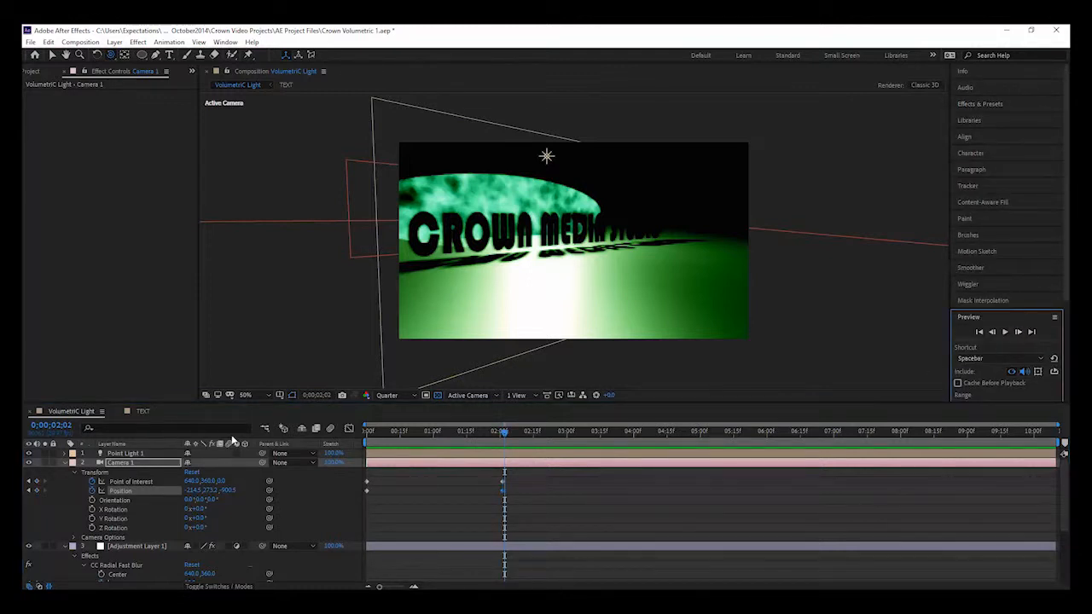
Add a Point of Interest keyframe to Camera 1 at 2;02, and orbit the camera to the STUDIO end of the text at 2;03.
{"action": "left_click", "coordinate": [36, 482]}
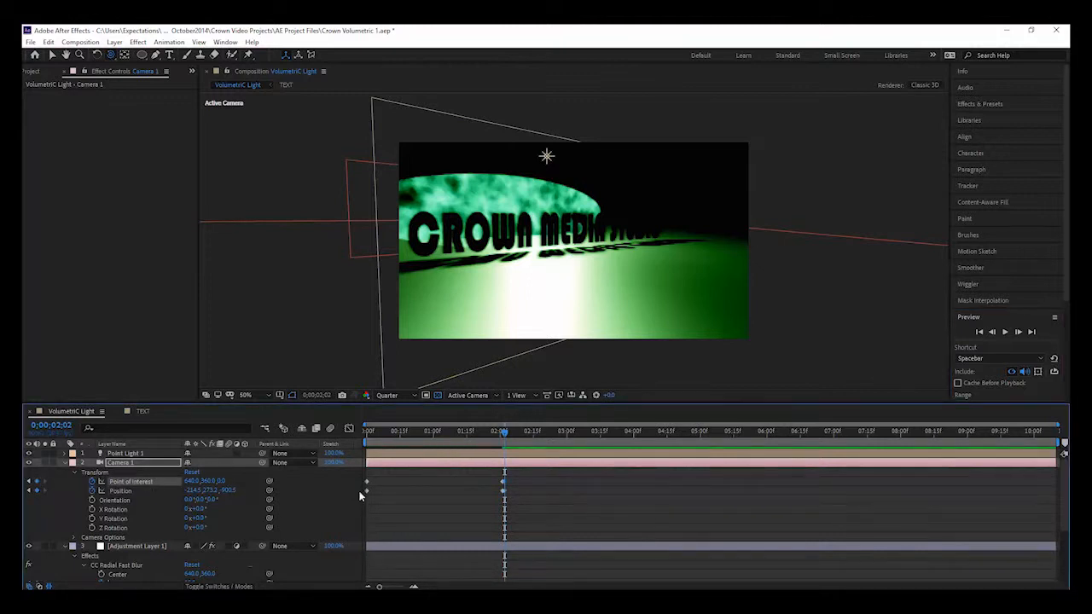
{"action": "left_click", "coordinate": [1017, 332]}
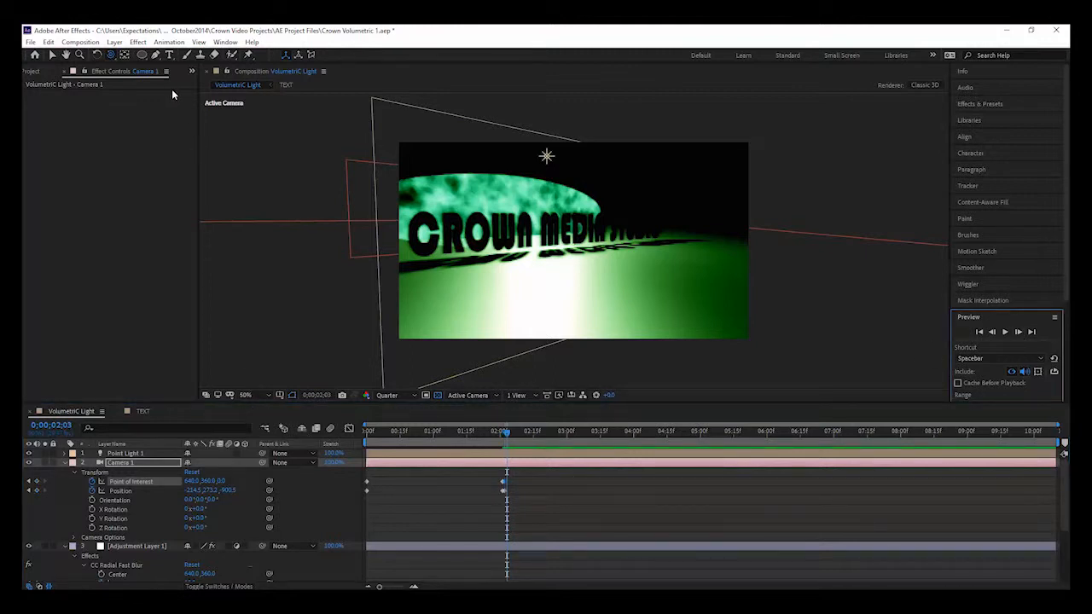
{"action": "left_click_drag", "start_coordinate": [533, 237], "coordinate": [432, 241]}
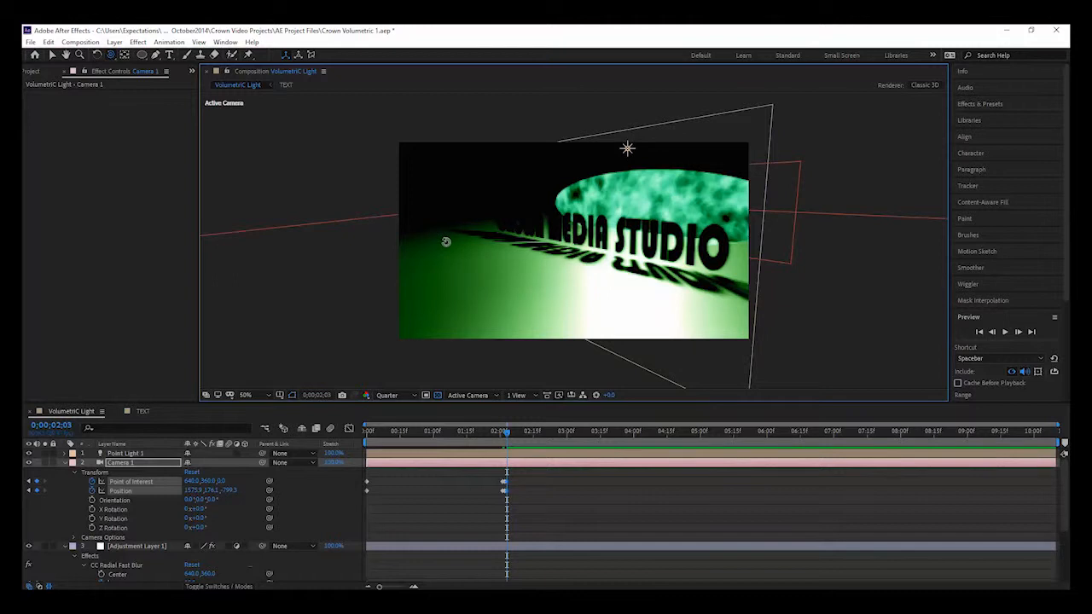
Orbit Camera 1 back toward the CROWN end of the text at 3;24 and preview the animation from 0;00.
{"action": "left_click_drag", "start_coordinate": [508, 432], "coordinate": [625, 445]}
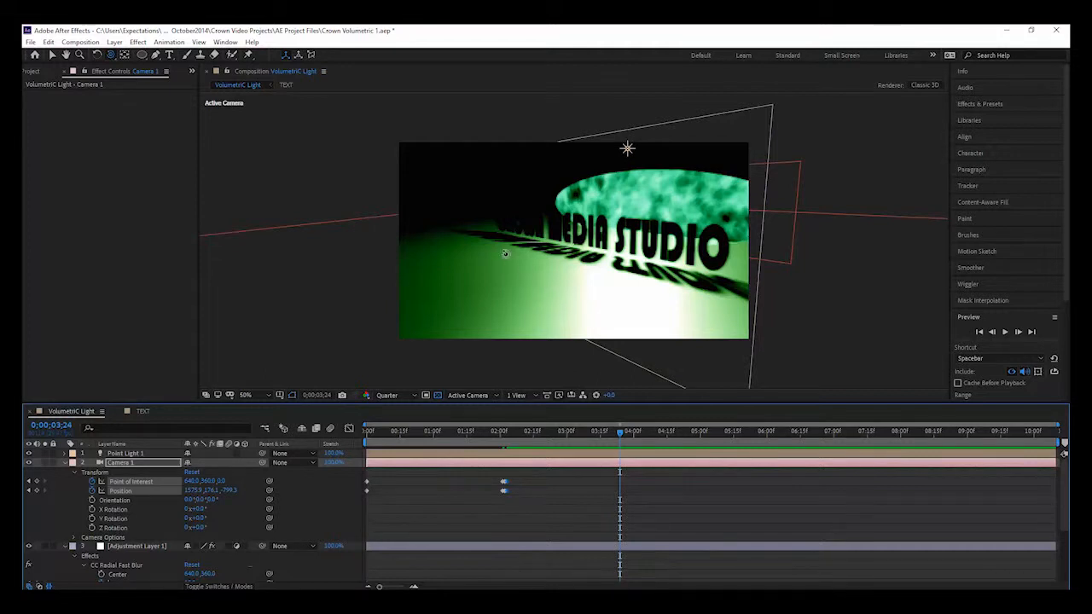
{"action": "left_click_drag", "start_coordinate": [478, 247], "coordinate": [575, 244]}
{"action": "left_click_drag", "start_coordinate": [697, 433], "coordinate": [221, 461]}
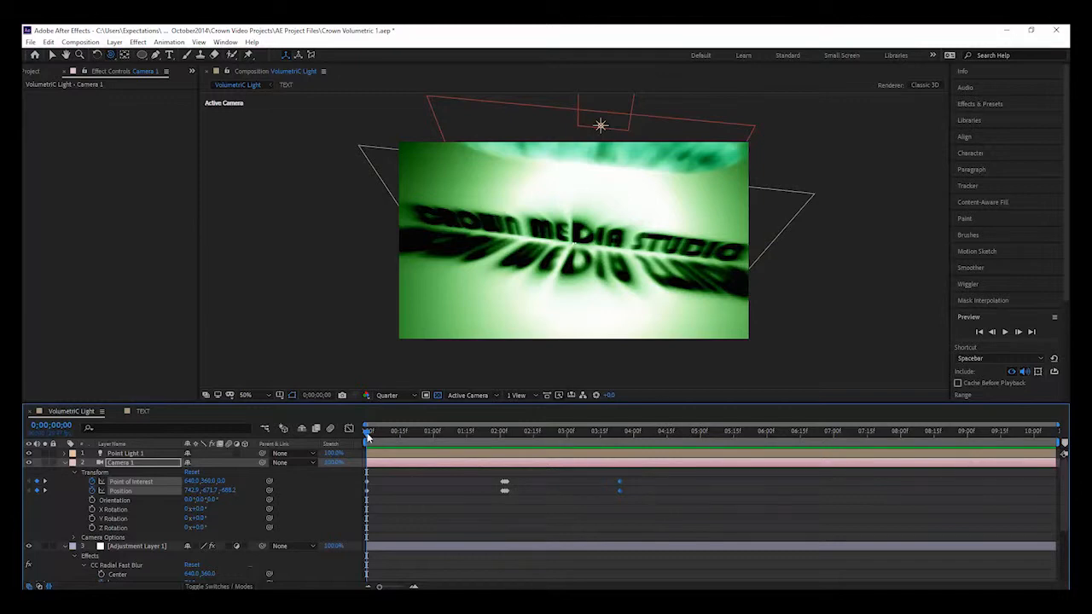
{"action": "key", "text": "space"}
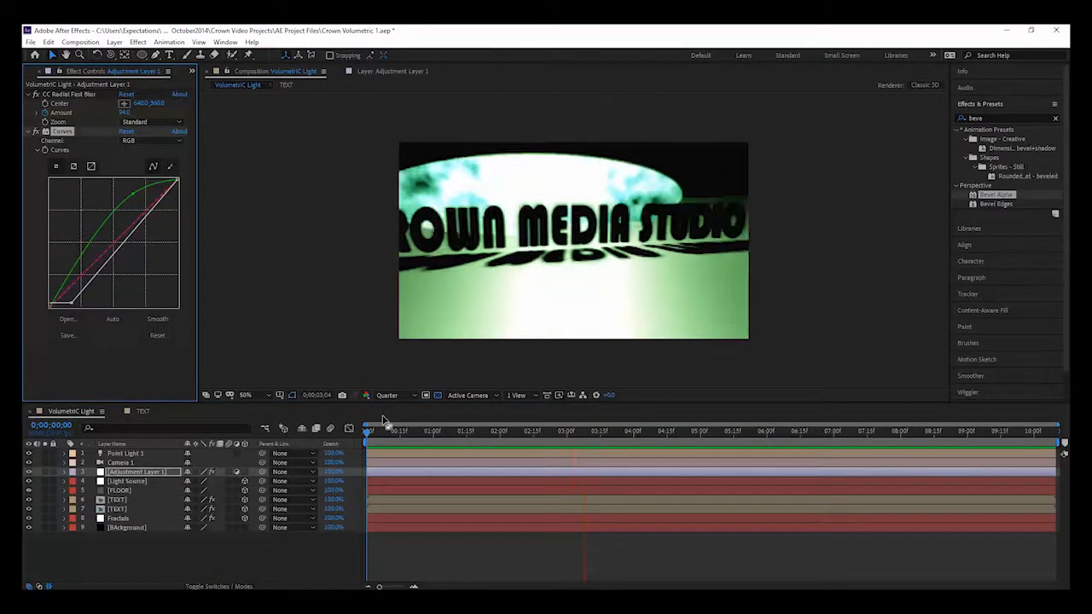
{"action": "key", "text": "space"}
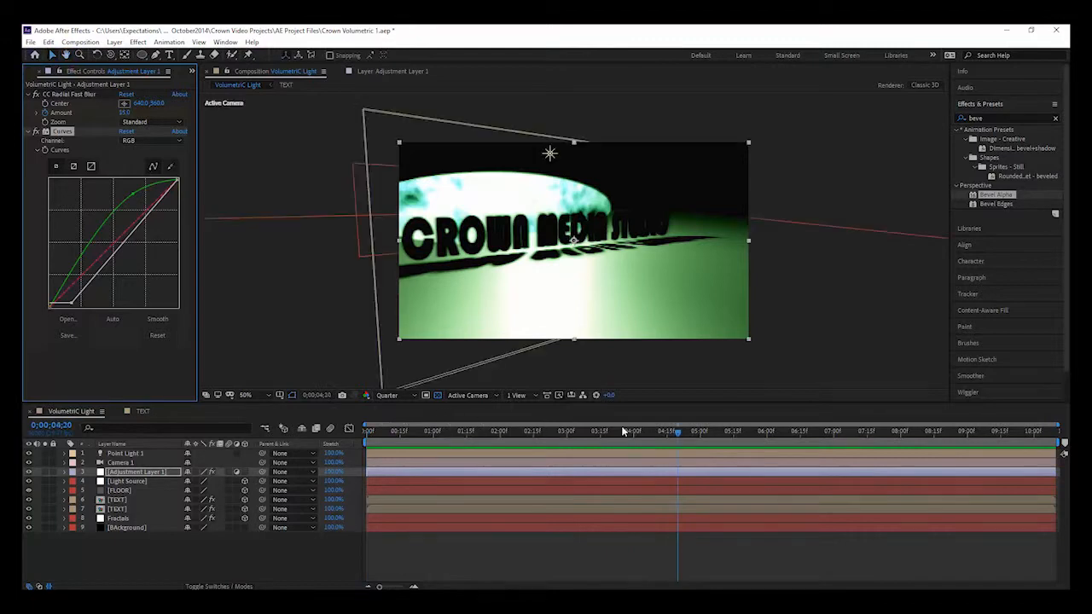
Check the frame at 1;11, select the Point Light 1 layer and return to the start of the composition.
{"action": "left_click_drag", "start_coordinate": [678, 433], "coordinate": [456, 444]}
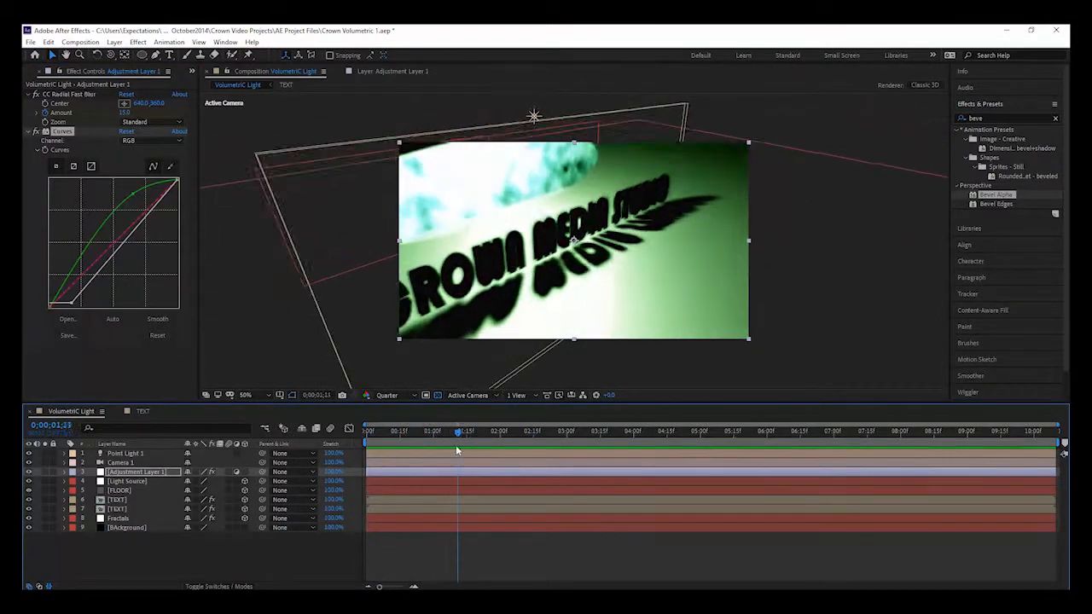
{"action": "left_click", "coordinate": [128, 453]}
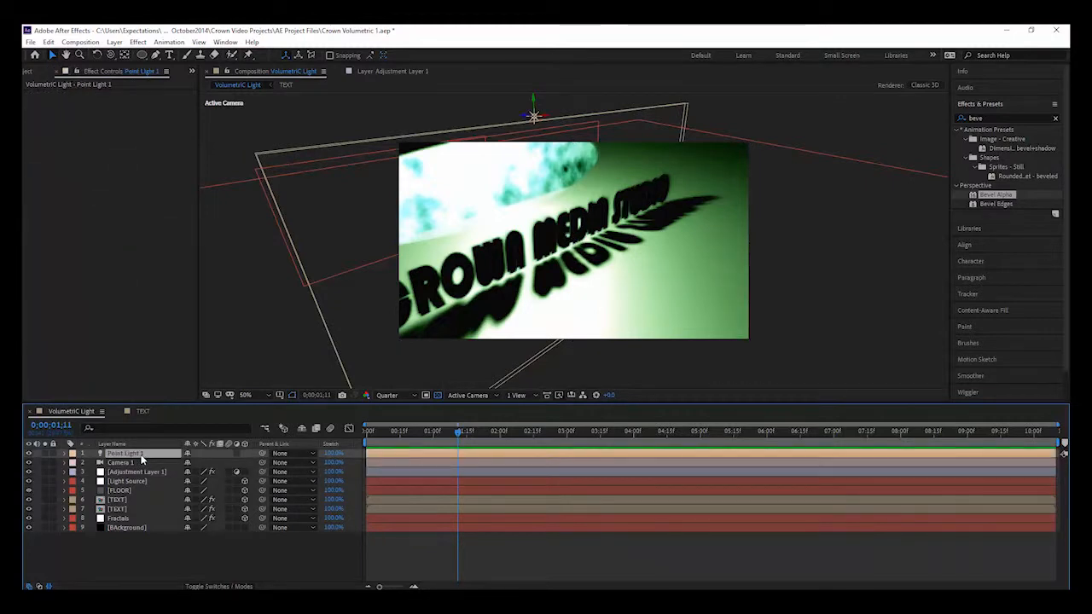
{"action": "key", "text": "Home"}
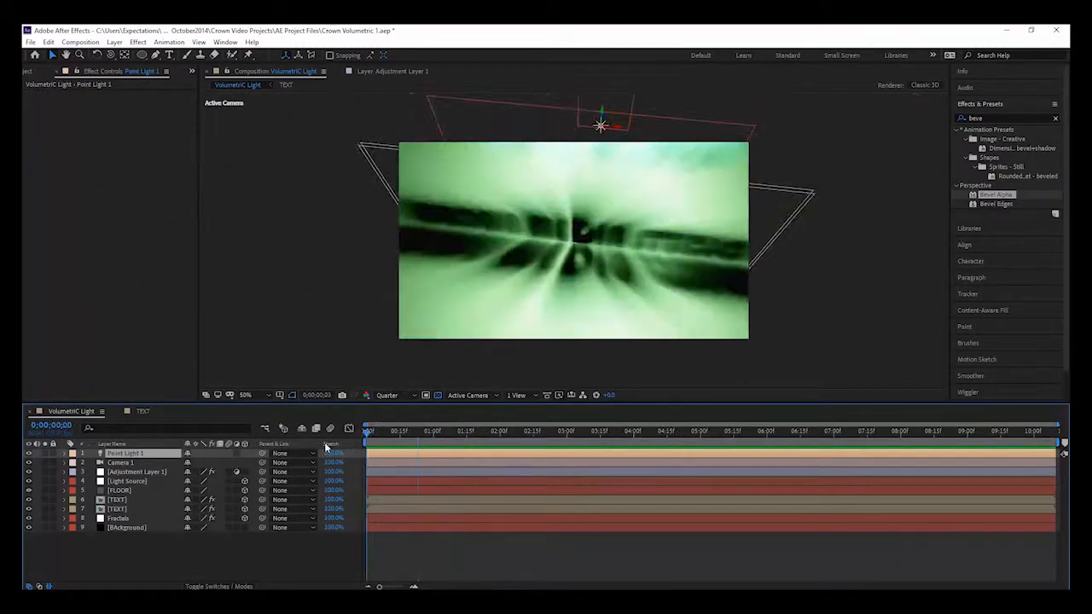